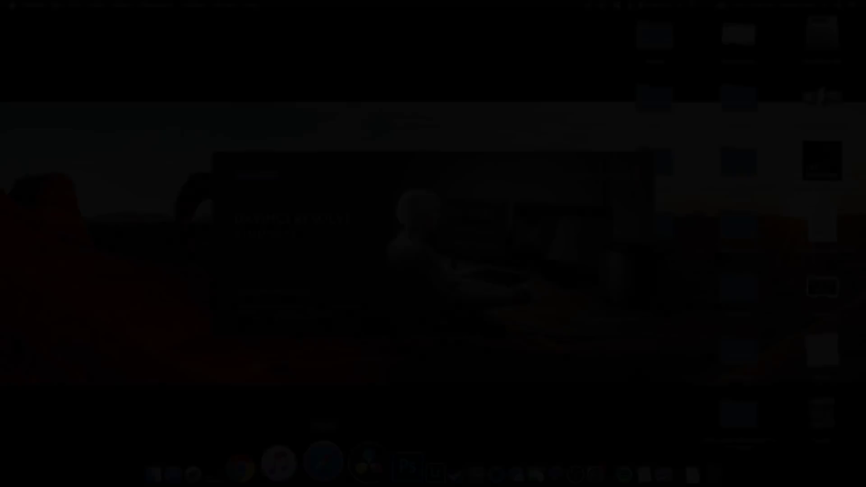
- Bring up the Resolve 15 feature comparison PDF in Safari, scrolled to the free-versus-Studio table
scroll(503, 192, up, 20)
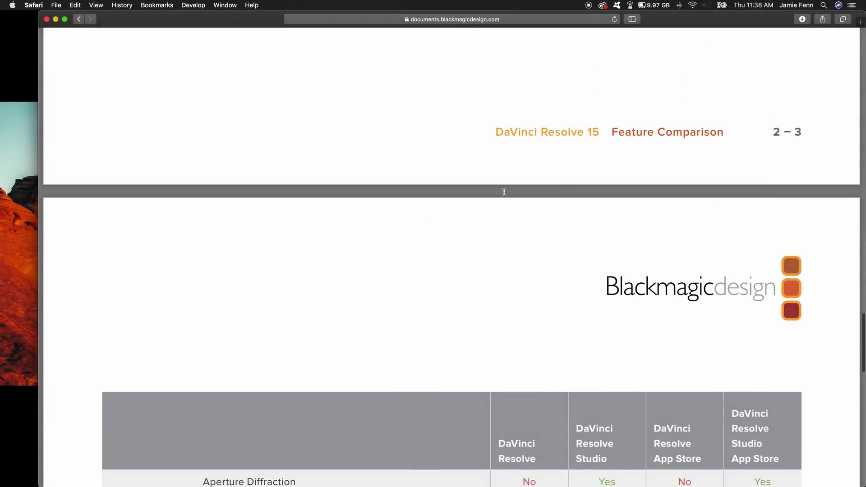
- Scroll down through the free-versus-Studio comparison table in the PDF
scroll(503, 192, up, 15)
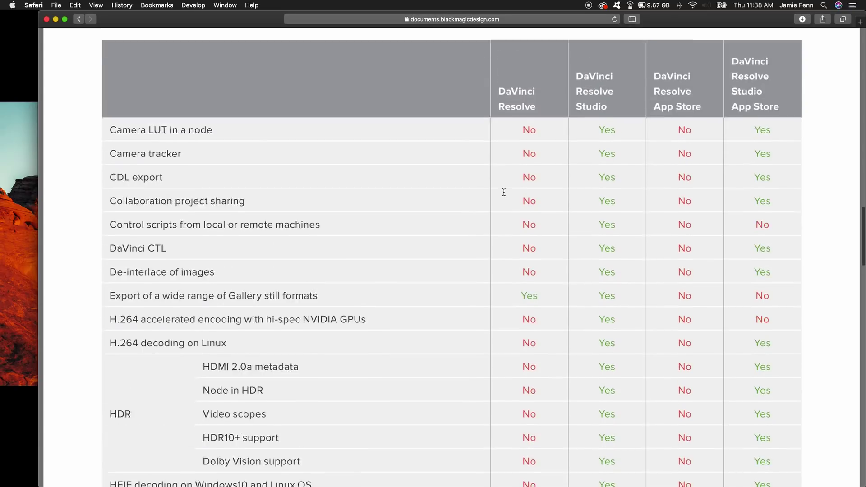
scroll(504, 192, down, 1)
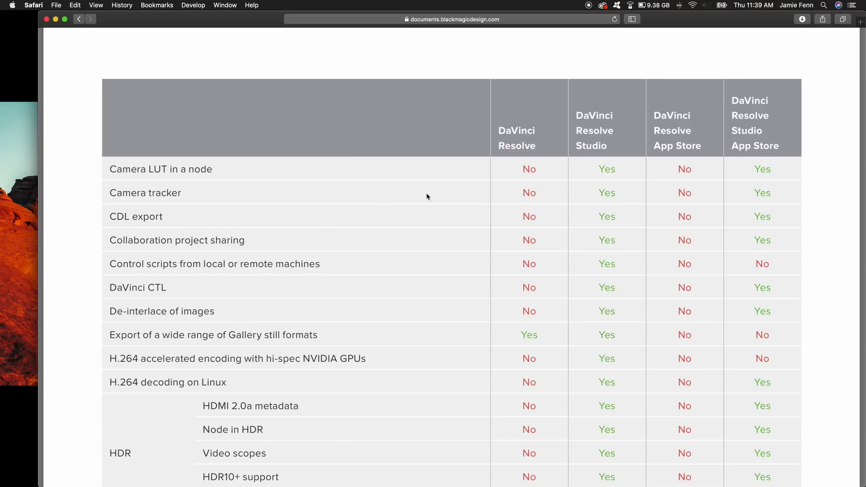
scroll(412, 322, down, 4)
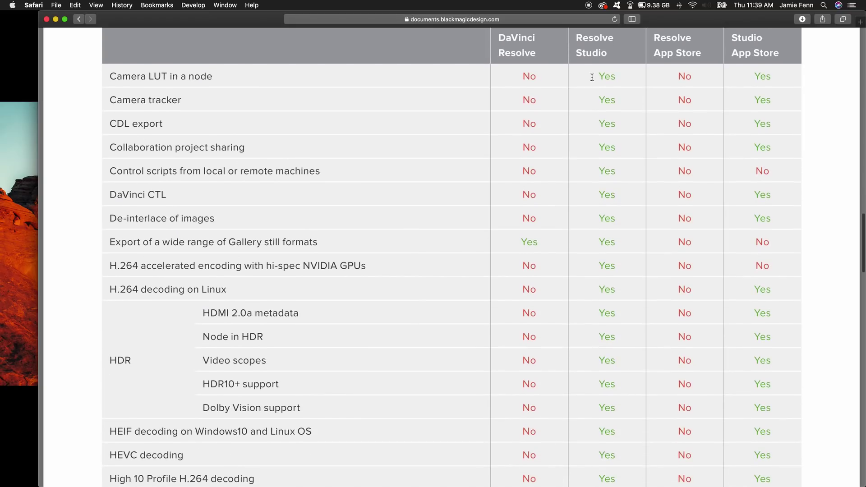
scroll(450, 342, down, 8)
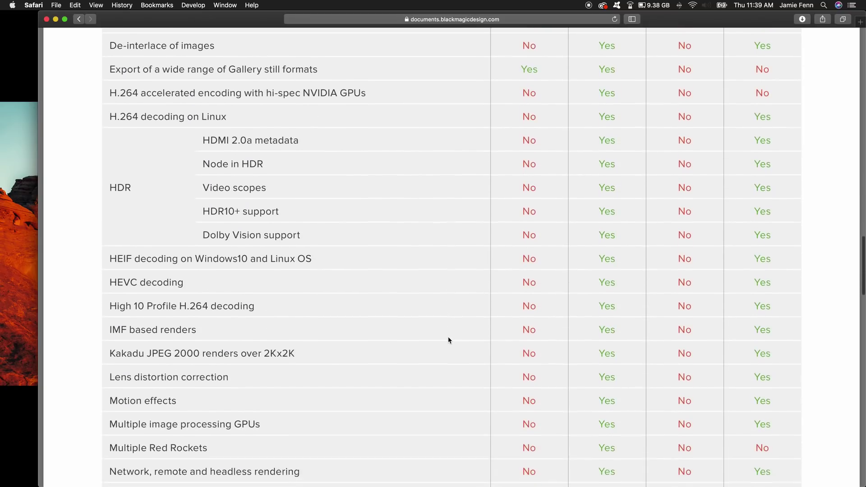
scroll(464, 334, down, 3)
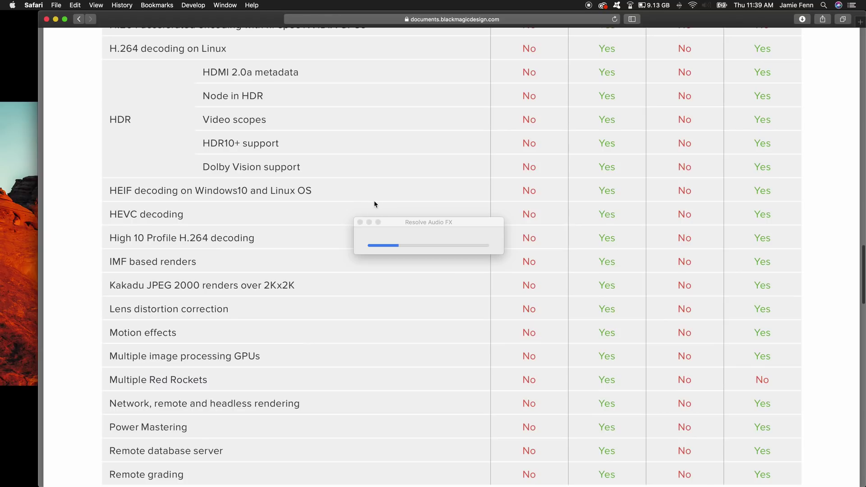
- Move the Audio FX progress window aside, read to the ResolveFX rows, and nudge the project manager left
drag(369, 223, 341, 483)
scroll(469, 327, down, 8)
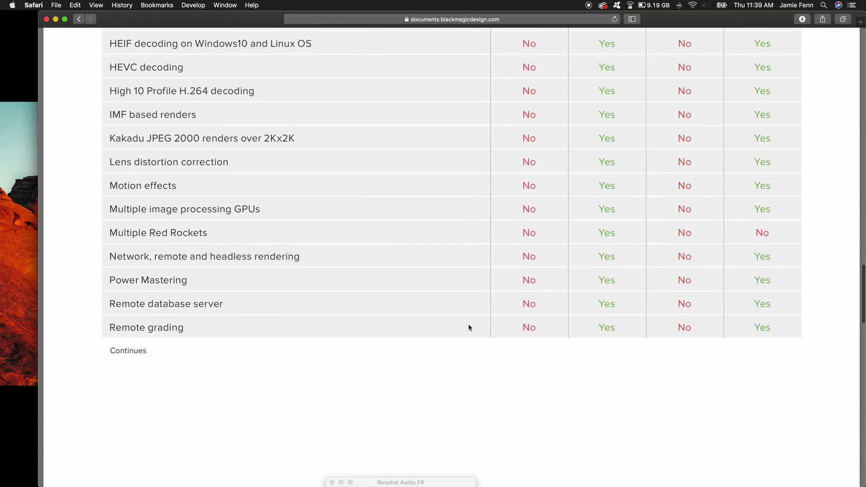
scroll(468, 324, down, 18)
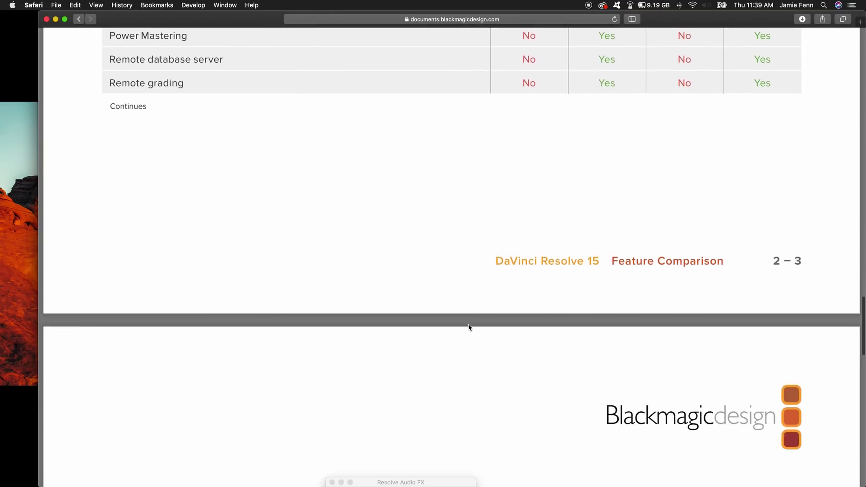
scroll(469, 324, down, 11)
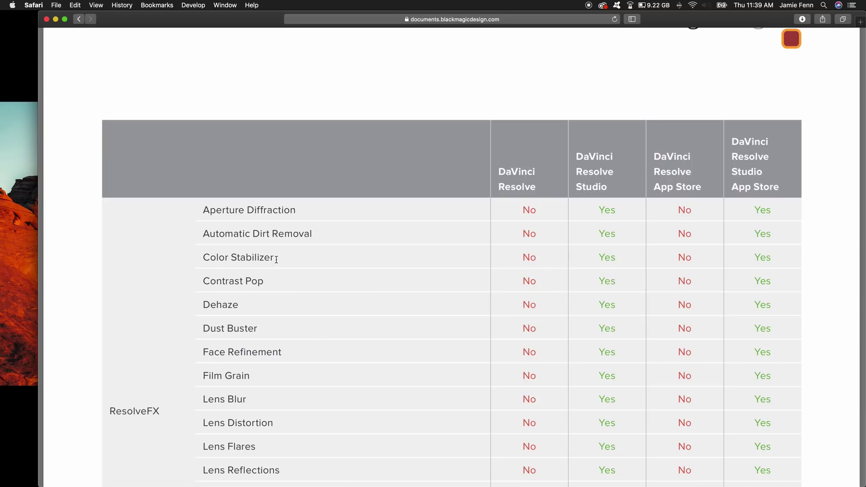
scroll(276, 259, down, 10)
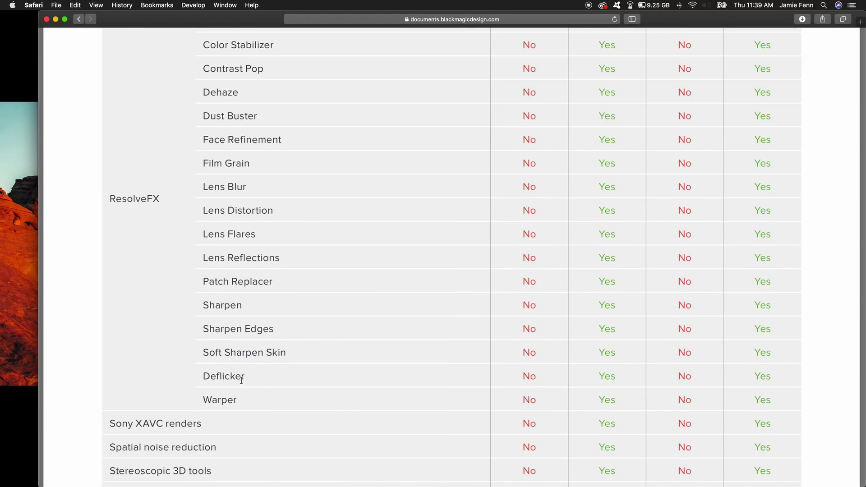
scroll(239, 382, up, 10)
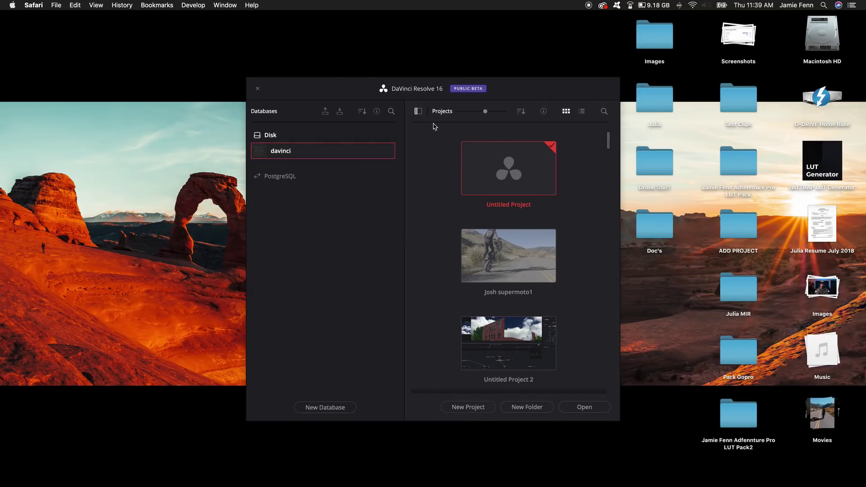
drag(535, 92, 497, 88)
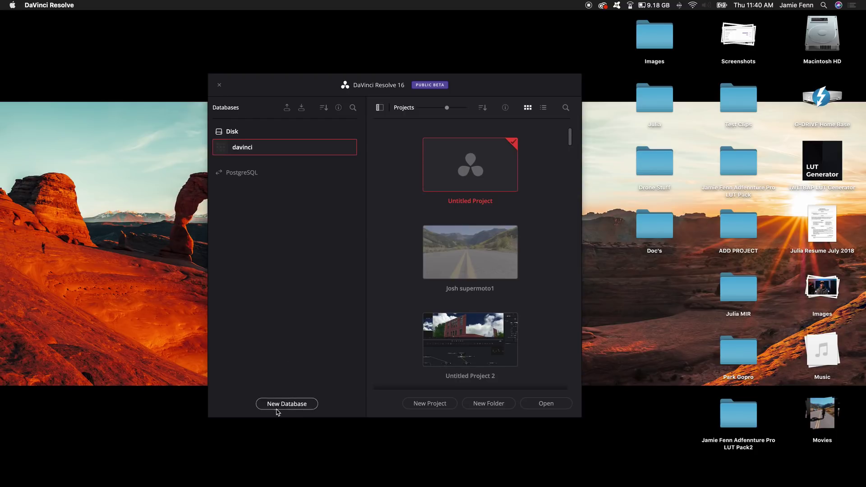
- Abandon the new database setup, enlarge project thumbnails, and open Untitled Project
click(277, 407)
click(436, 185)
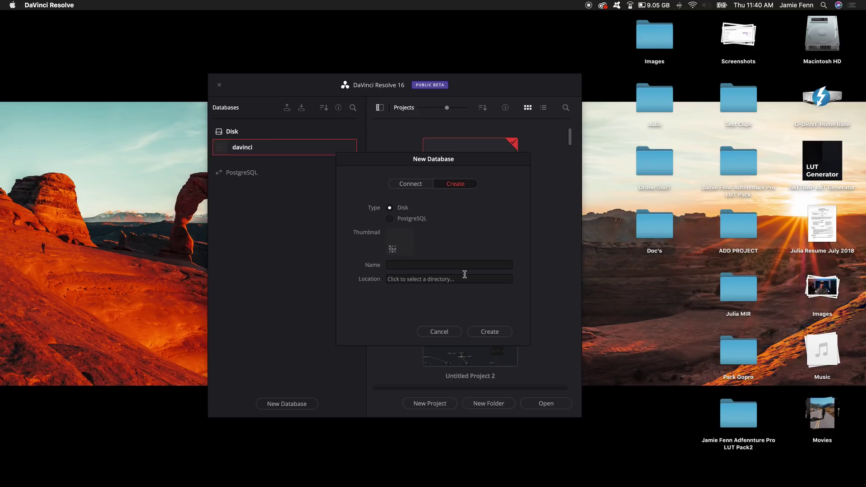
key(Escape)
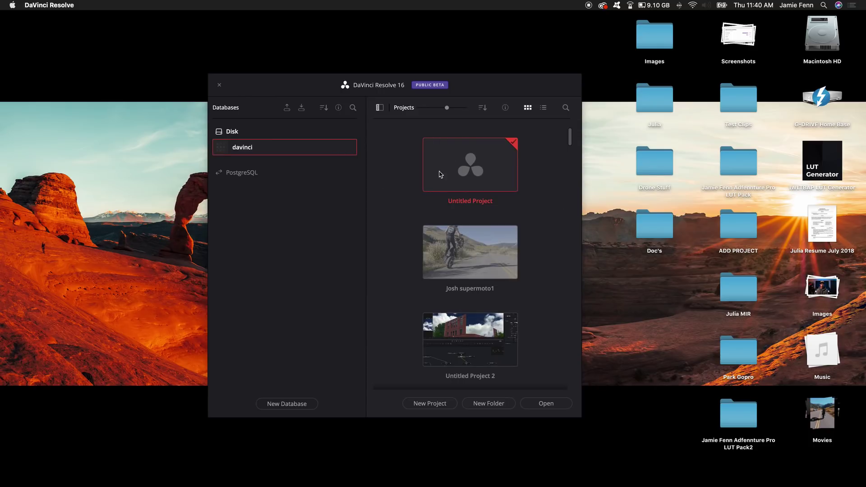
drag(445, 108, 454, 117)
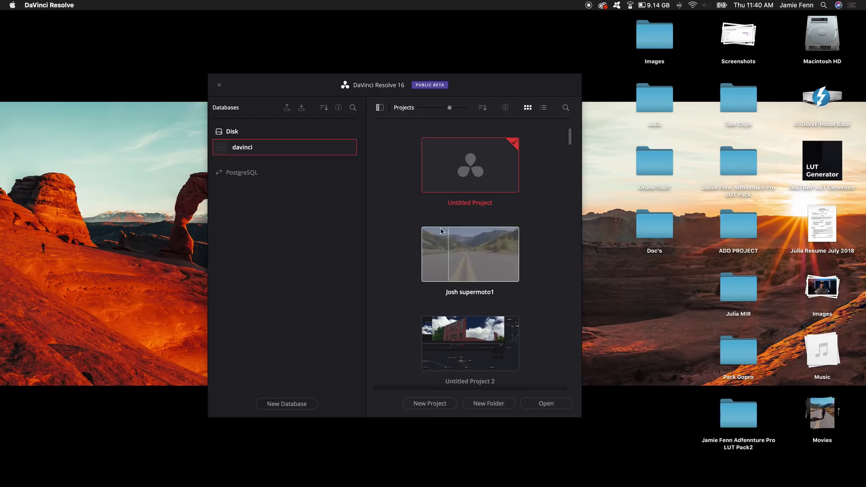
double_click(470, 174)
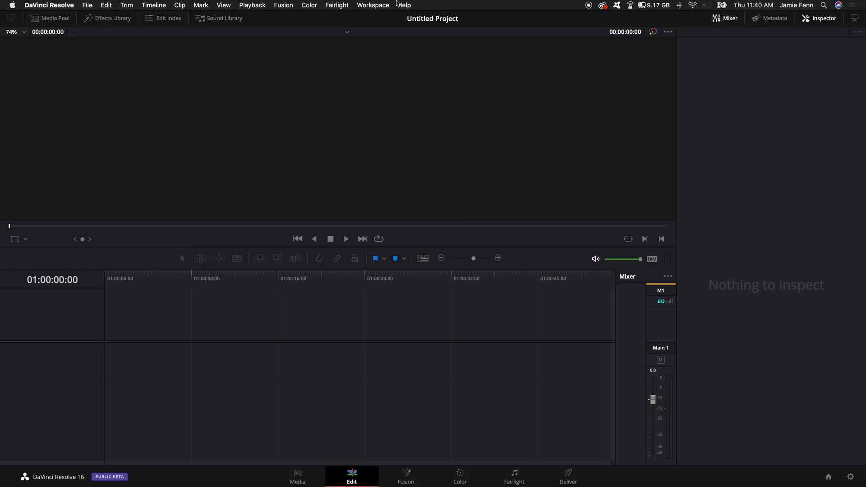
- Show the Cut page via Workspace > Show Page, then go to the Media page
click(377, 5)
mouse_move(385, 25)
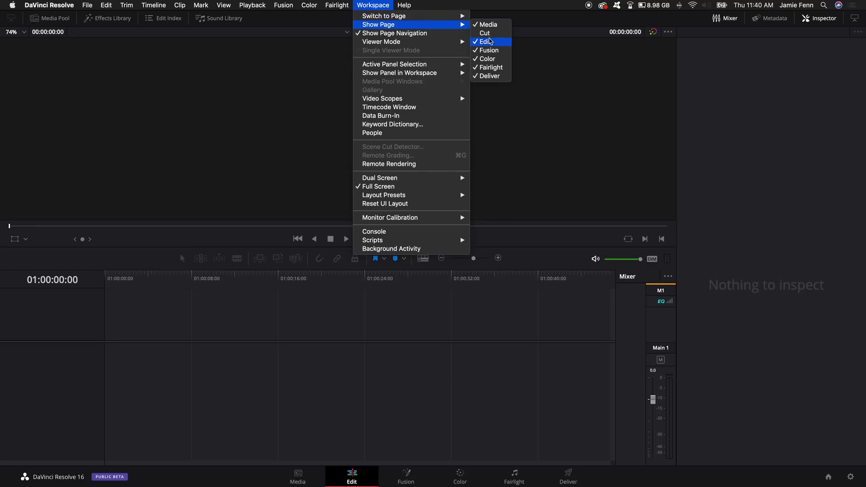
click(485, 33)
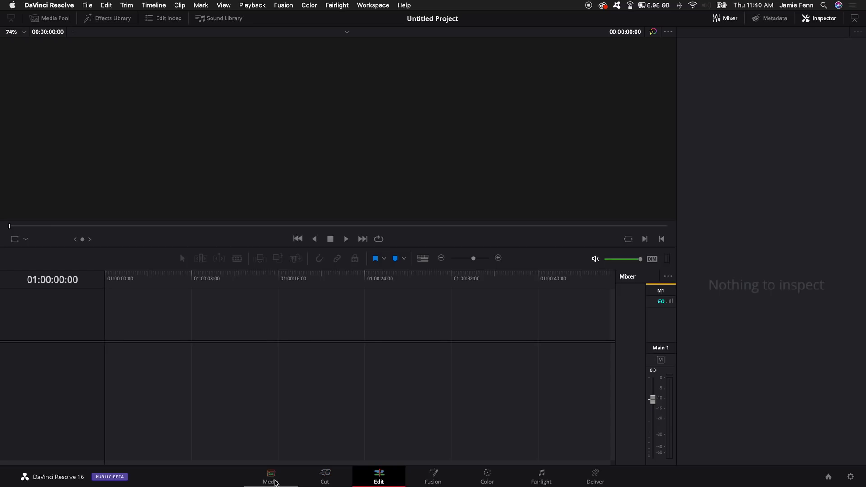
click(275, 481)
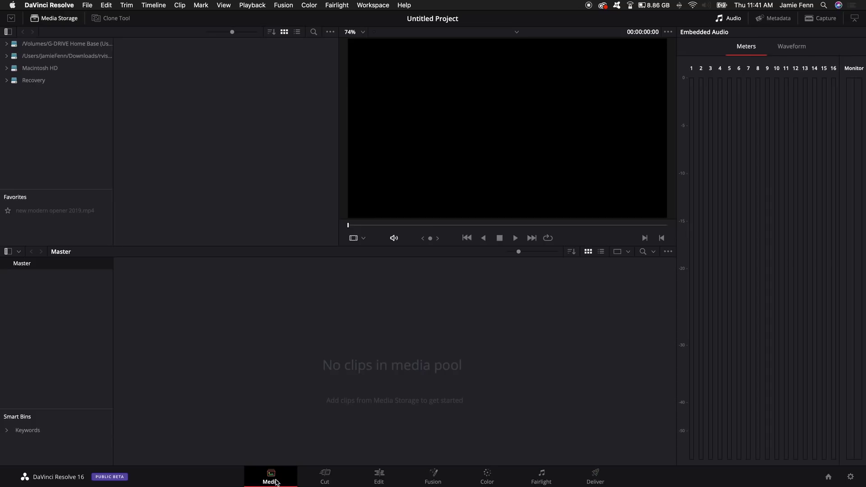
- Start adding a new media storage location, cancel the folder browser, and dismiss the storage menu
right_click(56, 112)
click(25, 115)
right_click(41, 130)
click(65, 135)
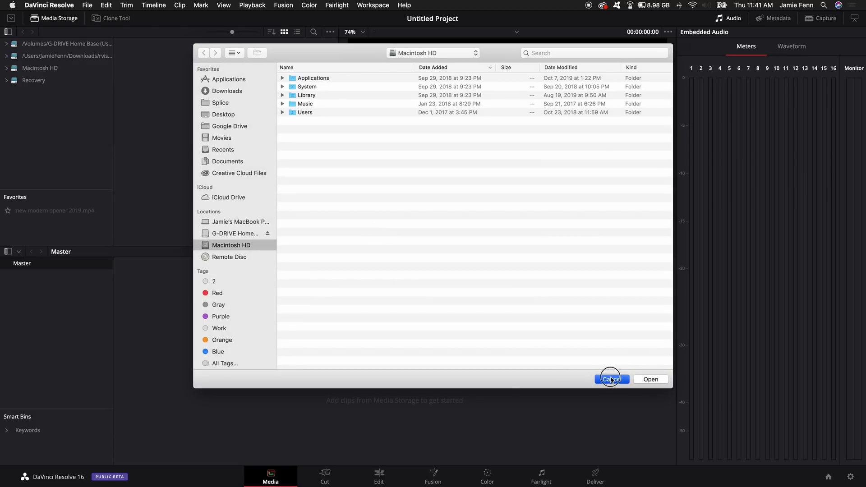
click(612, 379)
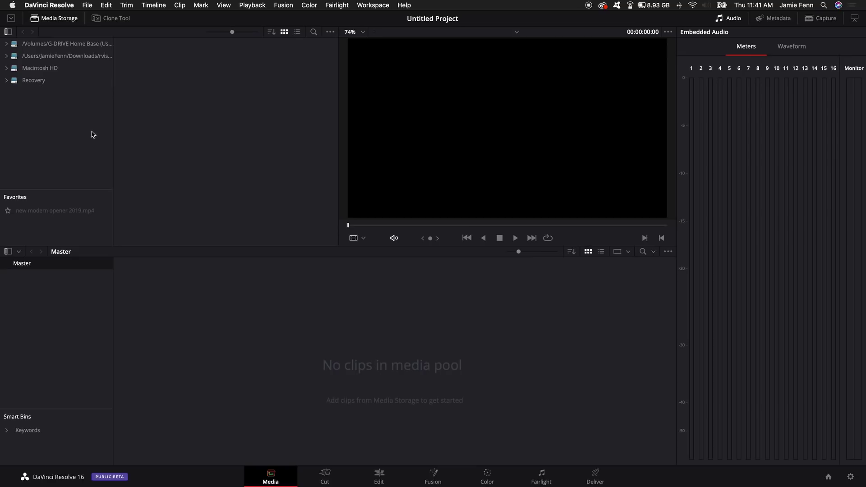
right_click(45, 112)
click(35, 132)
- Bring the Test Clips folder's four clips into the media pool, keeping the project frame rate
key(F11)
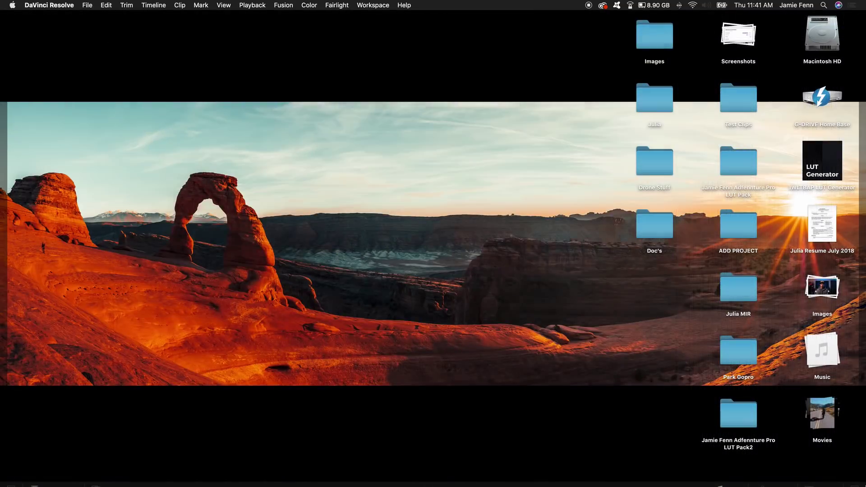
drag(740, 113, 210, 91)
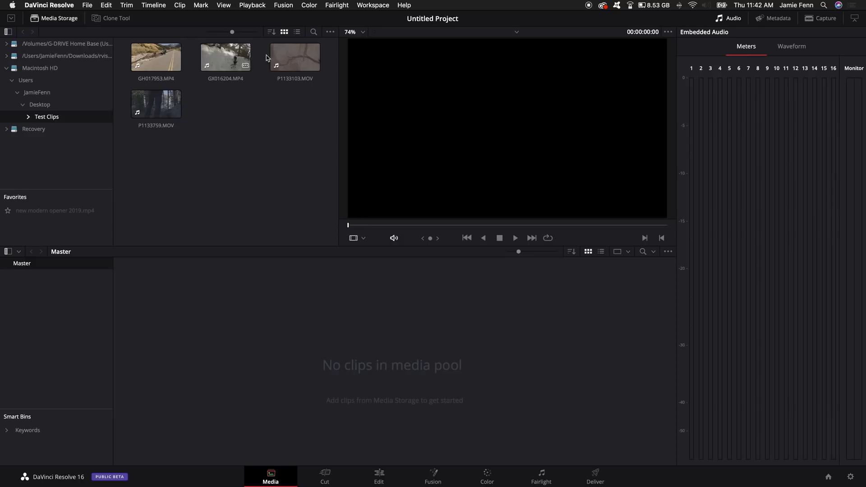
drag(311, 167, 317, 350)
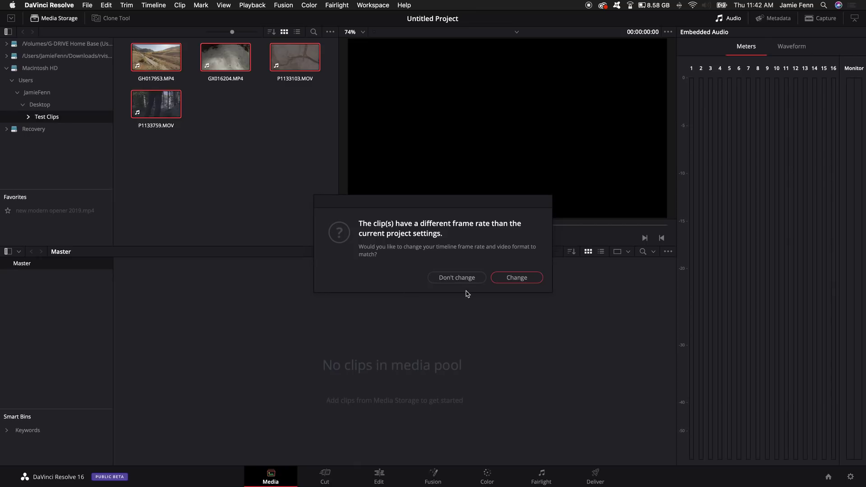
click(468, 280)
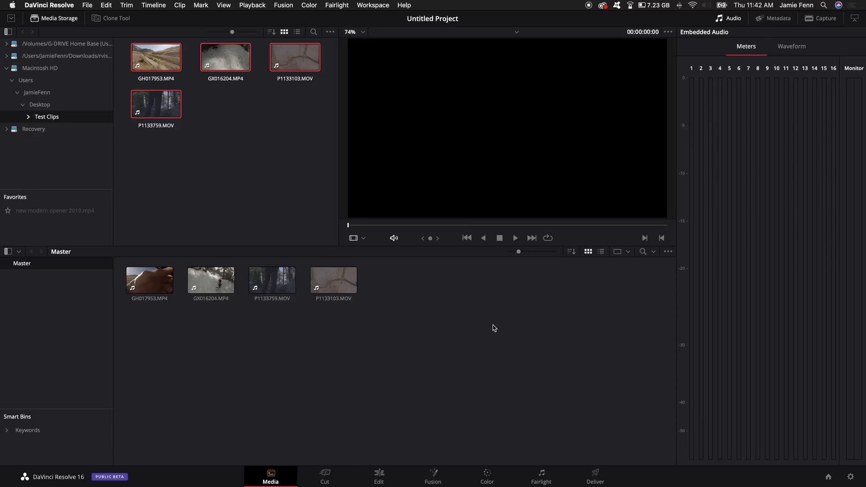
click(850, 477)
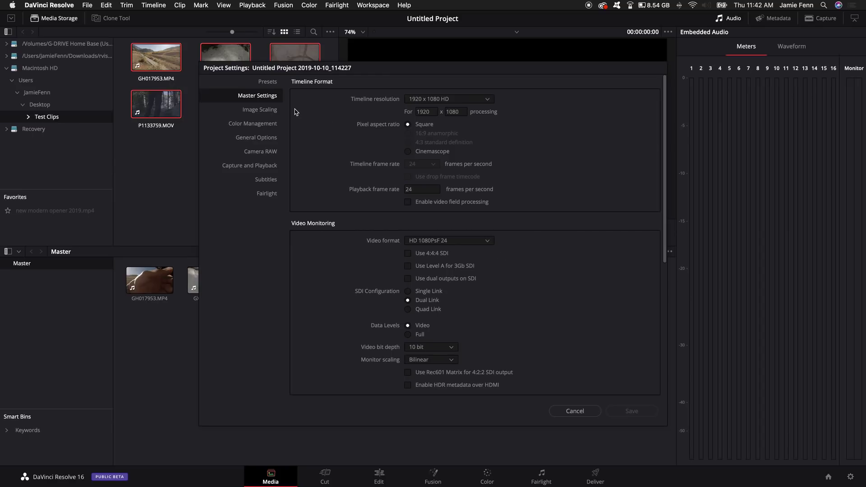
- In Master Settings, set optimized media and render cache formats to ProRes 422 LT
click(269, 82)
click(267, 96)
click(269, 82)
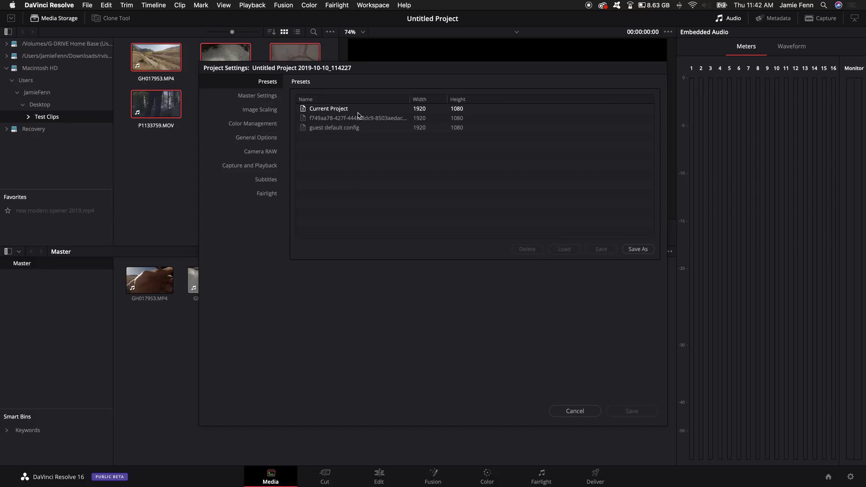
click(271, 96)
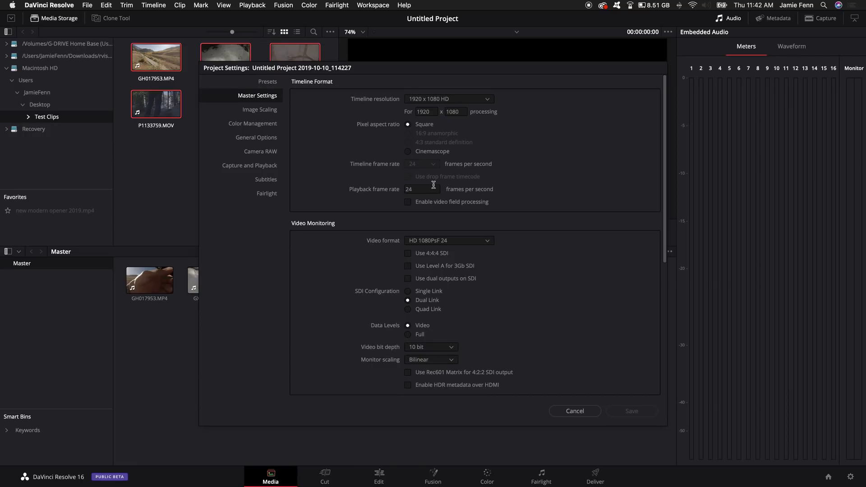
scroll(391, 271, down, 5)
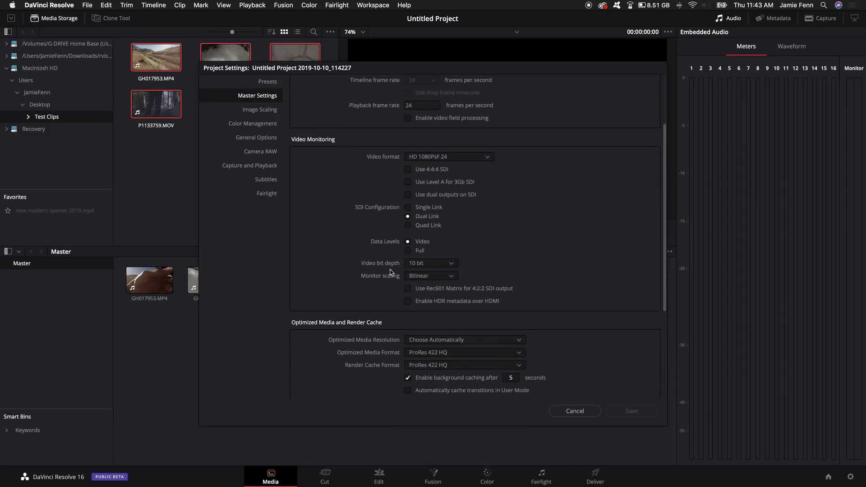
scroll(363, 275, down, 3)
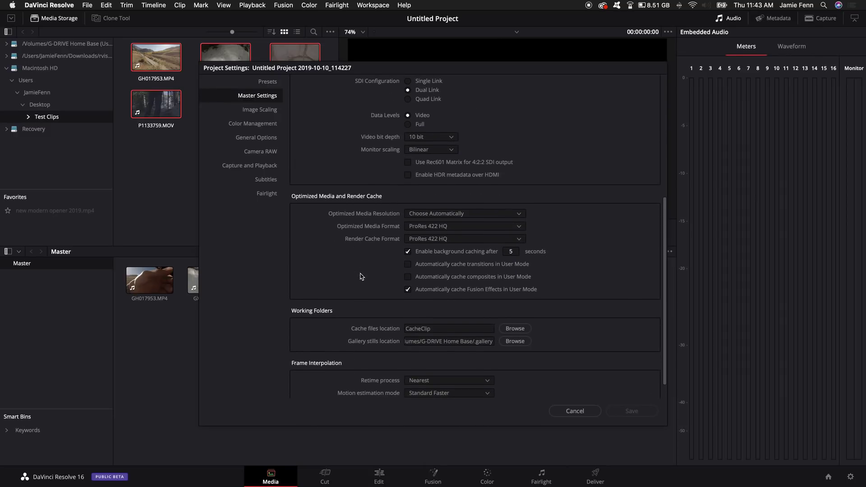
click(443, 224)
click(449, 301)
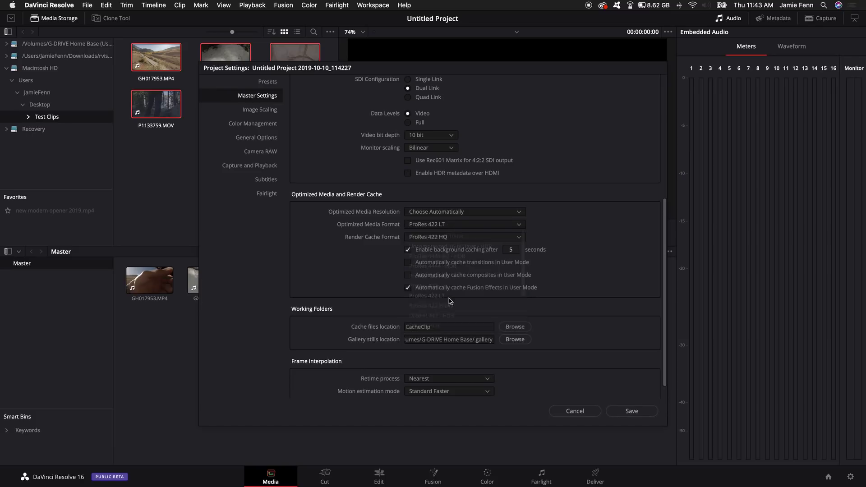
click(453, 237)
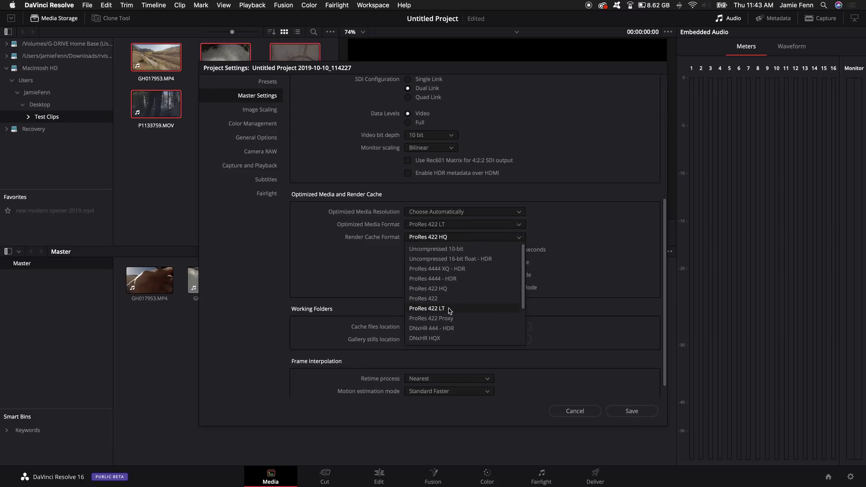
click(449, 310)
click(469, 238)
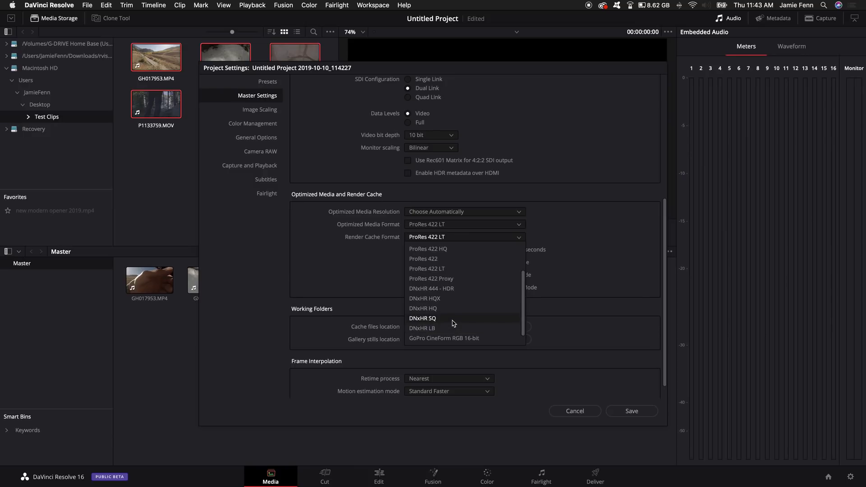
click(427, 268)
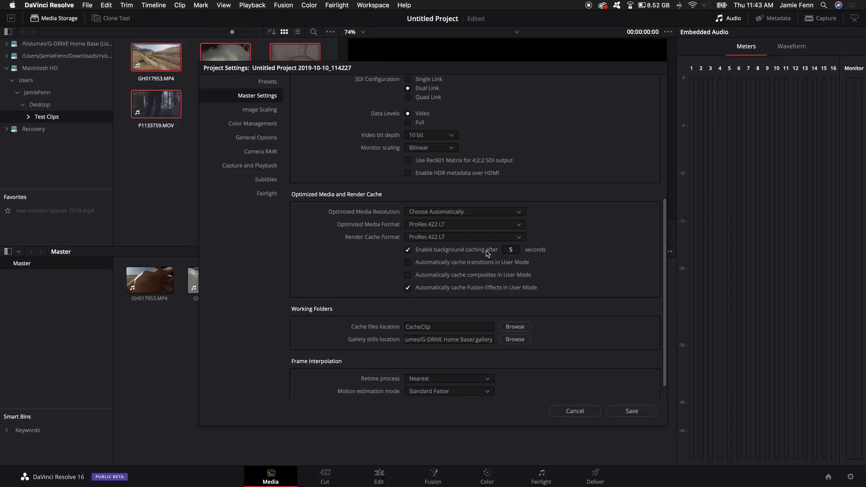
- Set the background caching delay to 2 seconds, look over the other settings panels, and save
click(512, 249)
drag(511, 249, 513, 250)
click(265, 112)
click(263, 124)
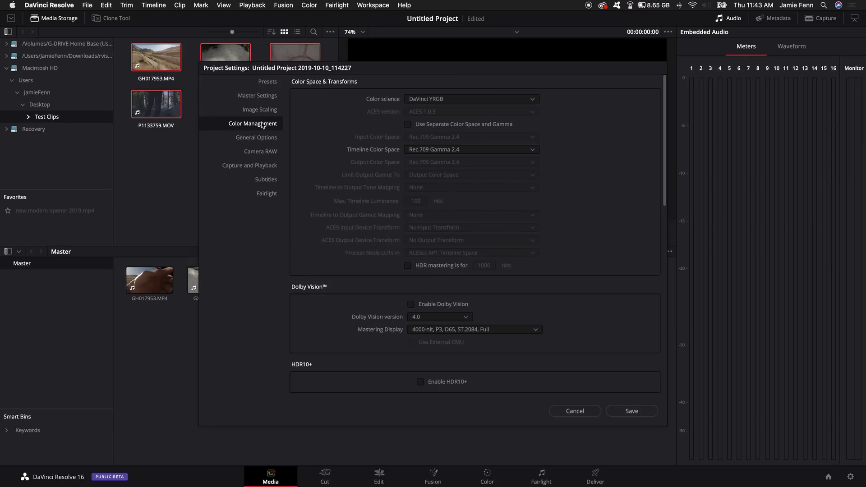
click(261, 138)
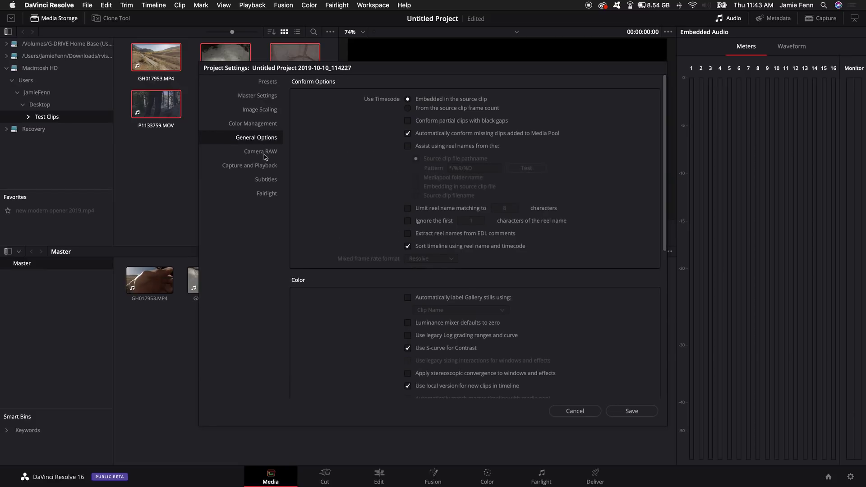
click(265, 157)
click(264, 167)
click(265, 182)
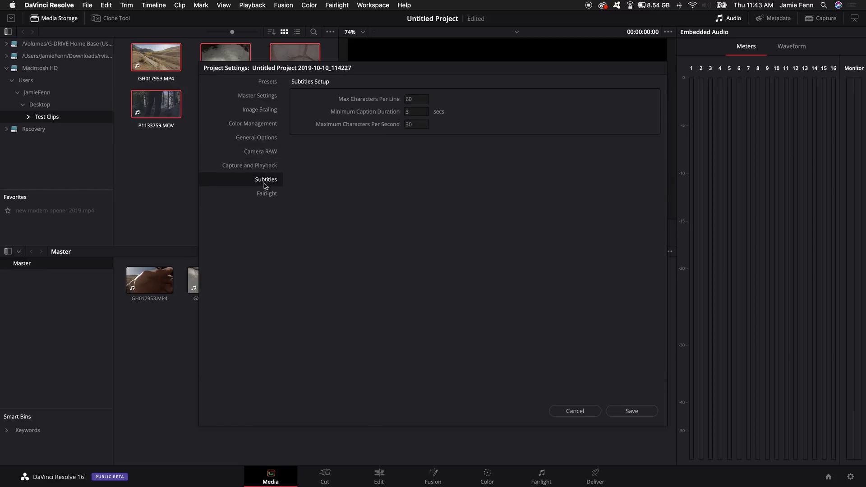
click(266, 197)
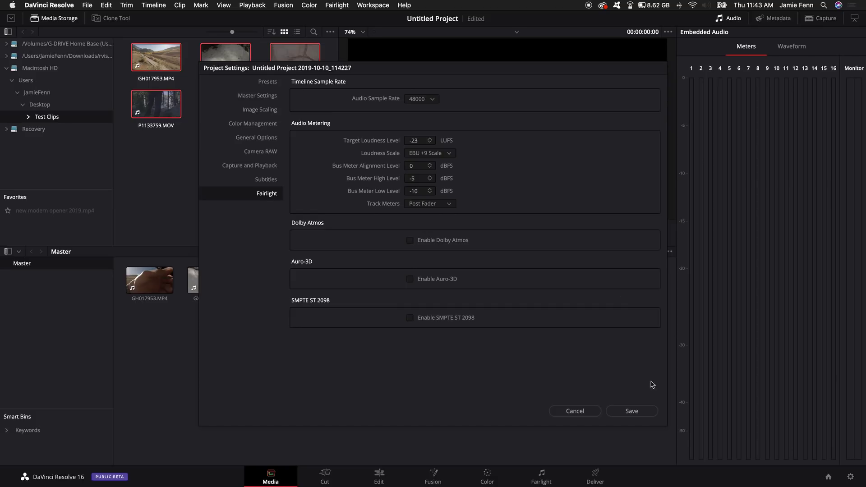
click(631, 410)
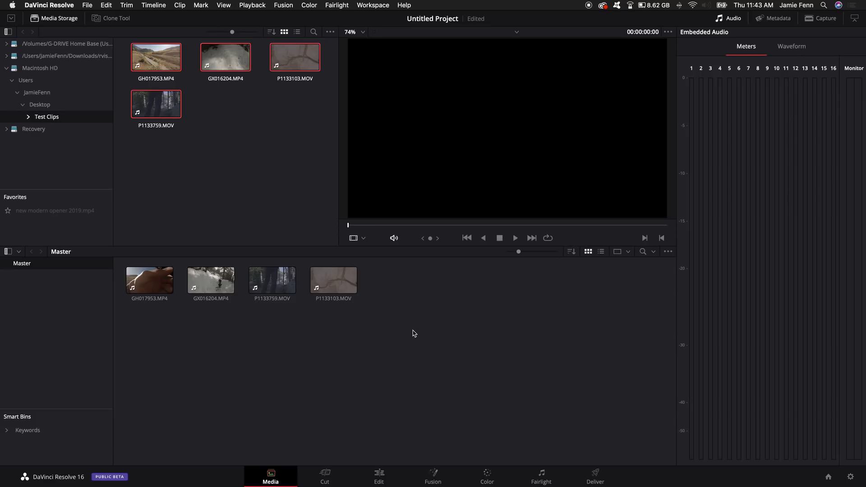
- Select all four clips in the Master bin and run Rediscover Optimized Media
drag(436, 335, 154, 283)
right_click(153, 283)
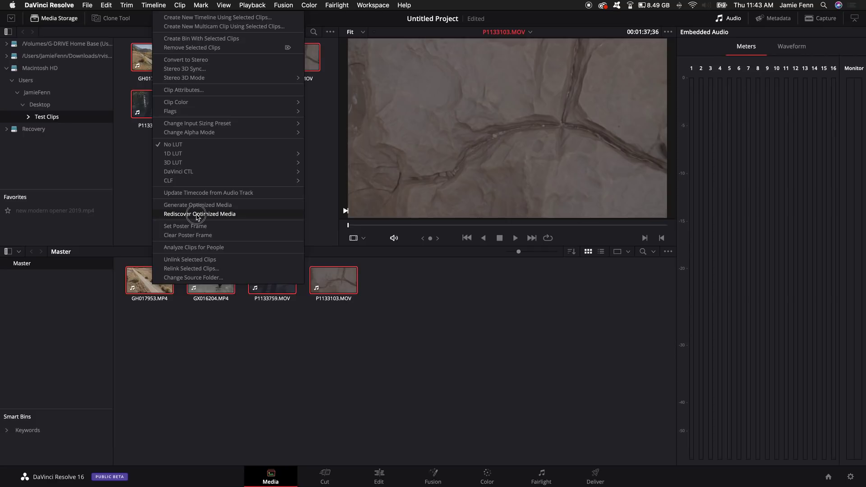
click(197, 214)
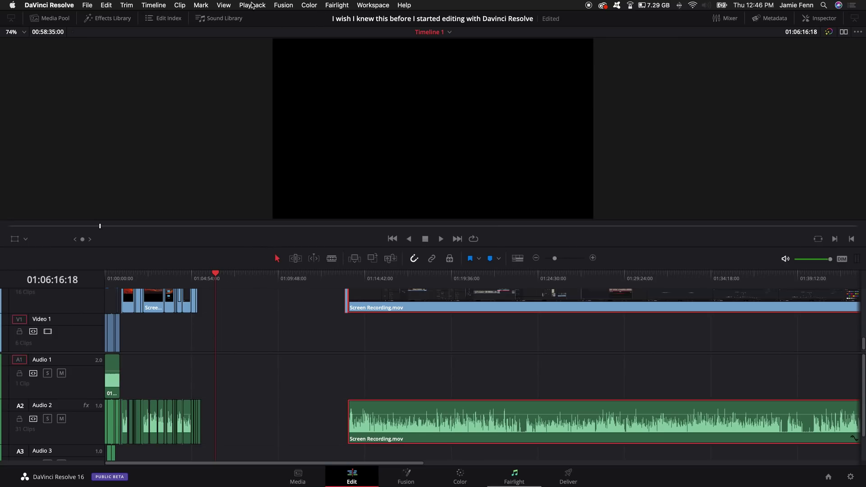
click(250, 5)
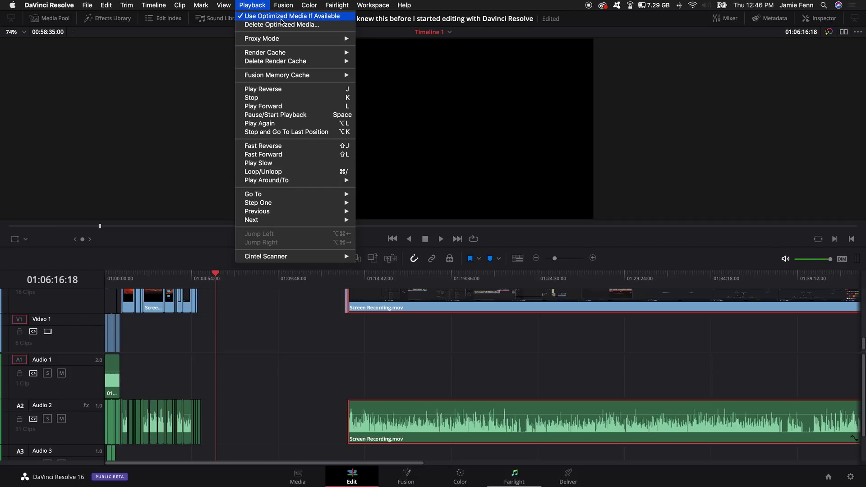
mouse_move(279, 41)
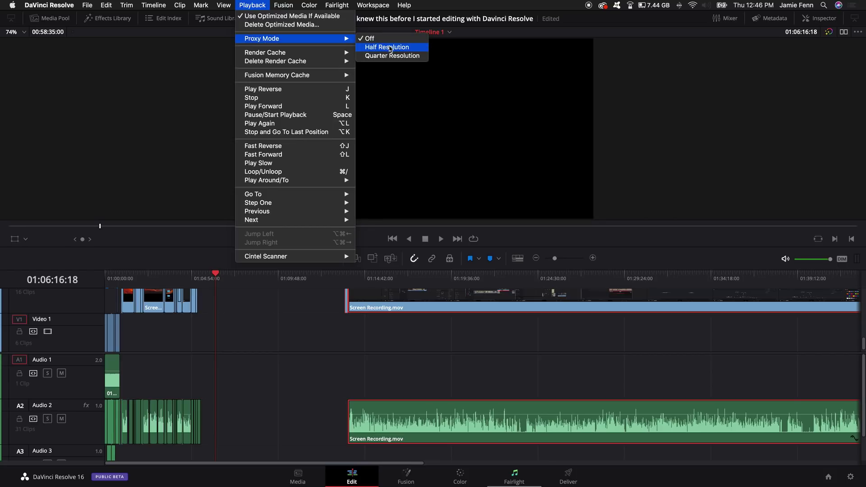
mouse_move(311, 54)
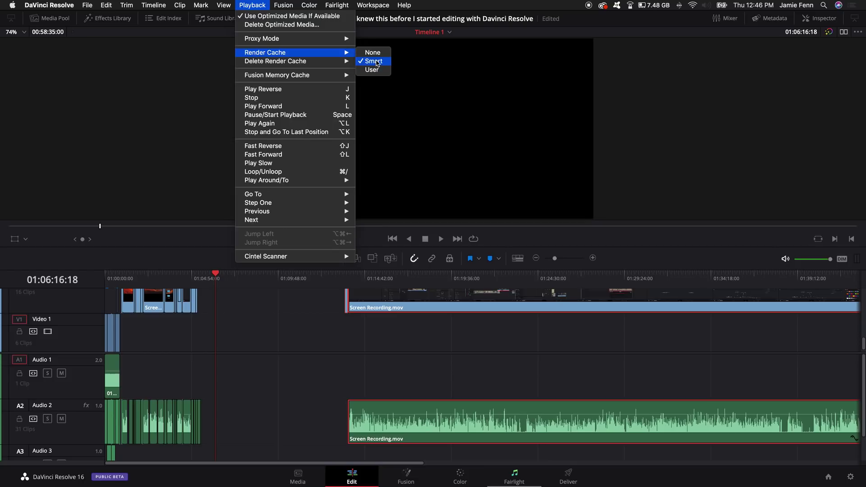
mouse_move(325, 77)
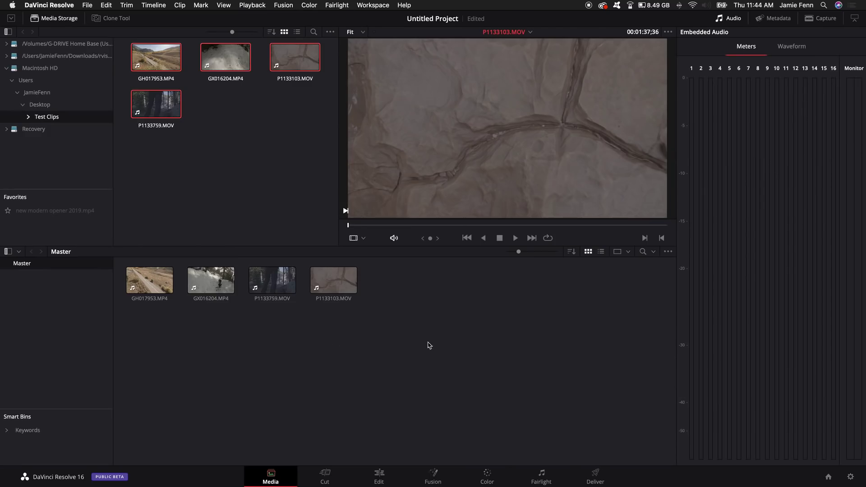
- Select the four clips, visit the Cut page, then toggle Cut off under Workspace > Show Page
drag(429, 344, 125, 264)
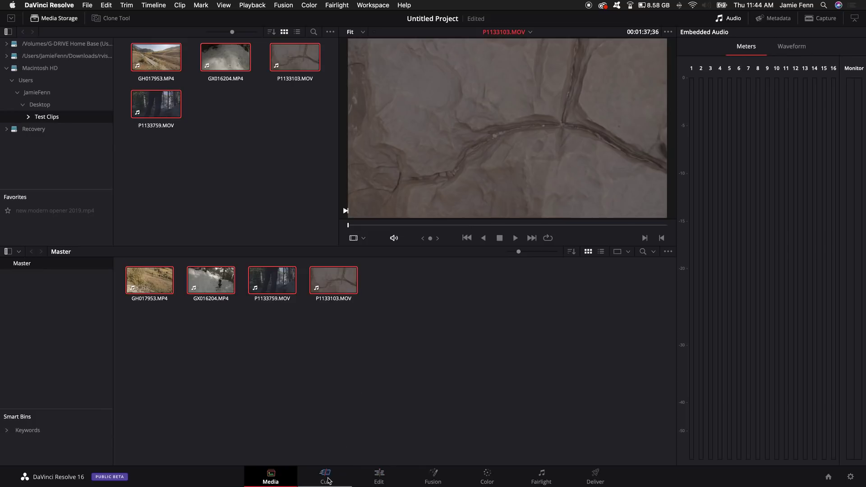
click(326, 478)
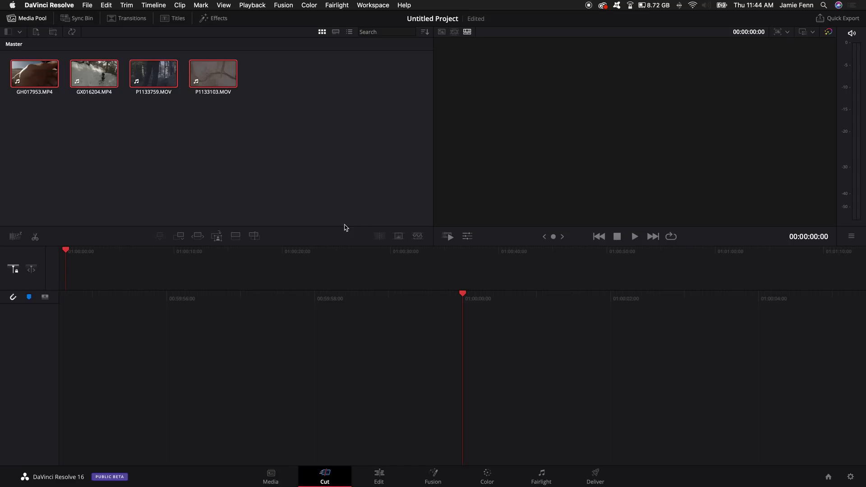
click(375, 5)
mouse_move(384, 25)
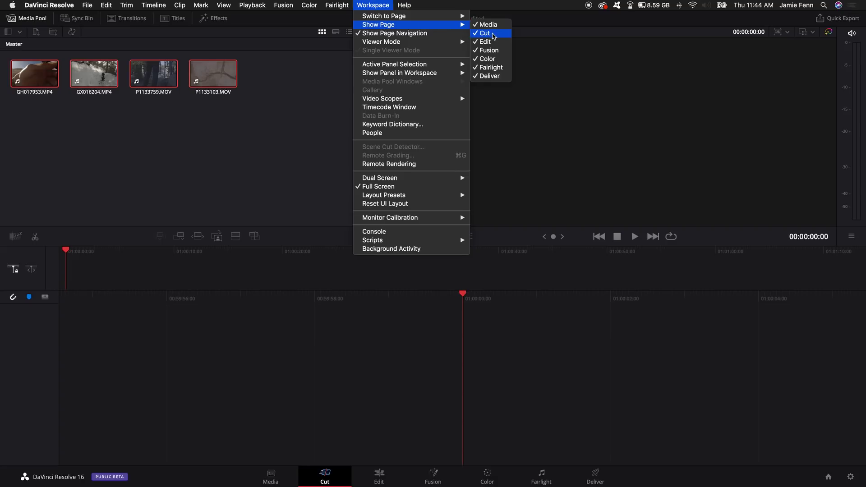
click(494, 35)
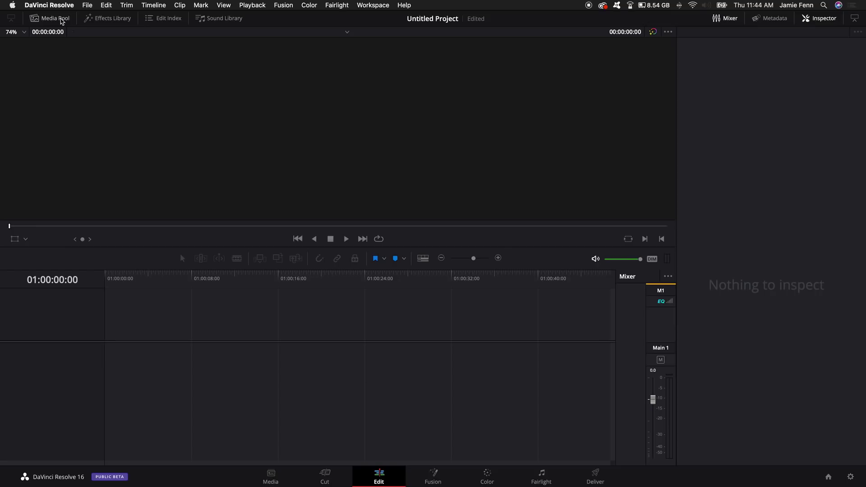
- Browse the Blur Dissolve video transition, then drag the test clips onto a new Timeline 1
click(61, 21)
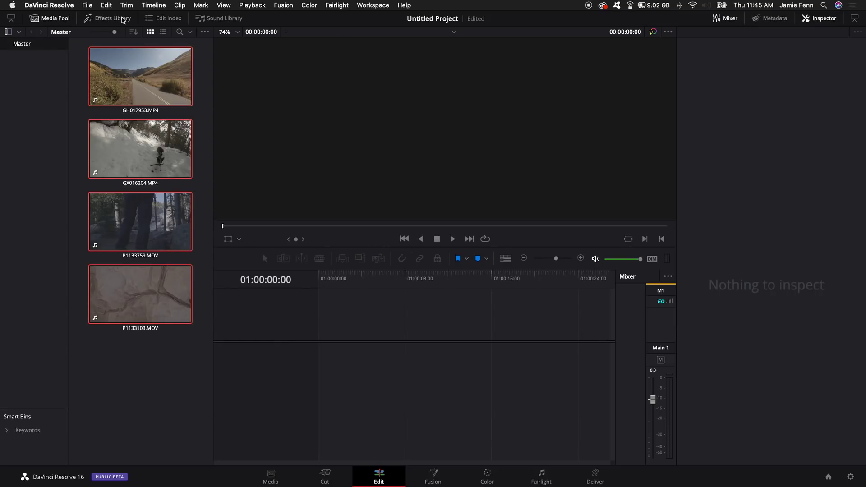
click(112, 21)
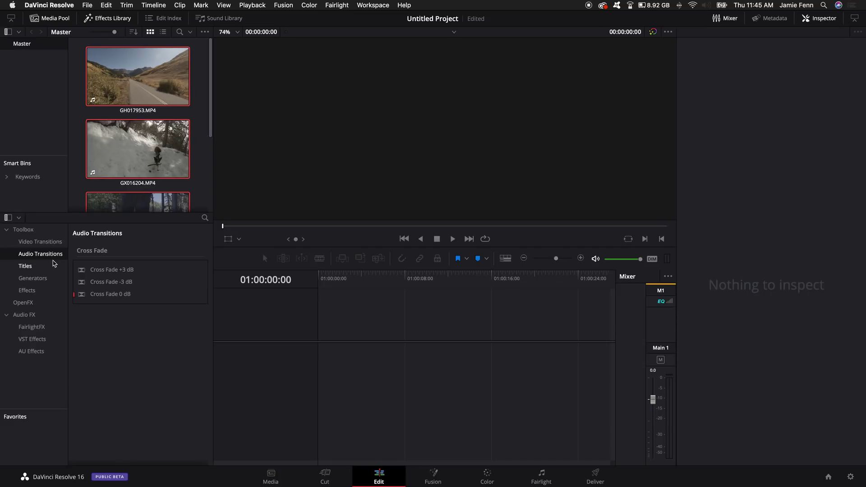
click(48, 243)
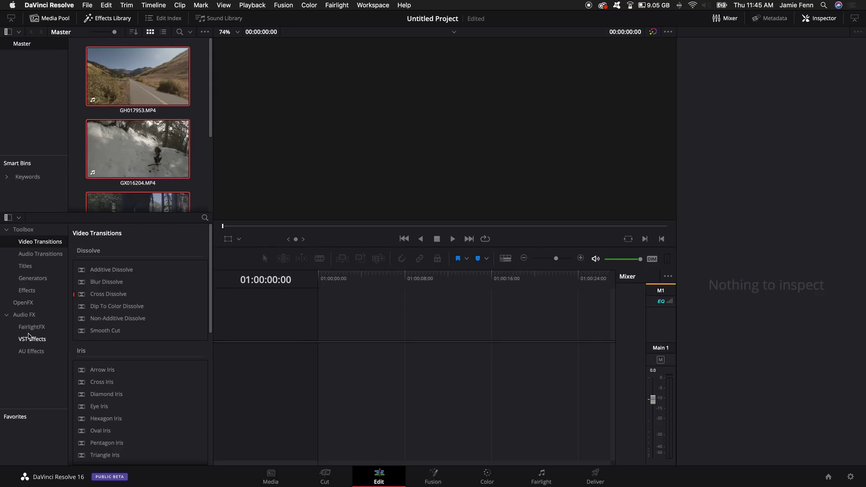
click(107, 282)
scroll(180, 156, down, 1)
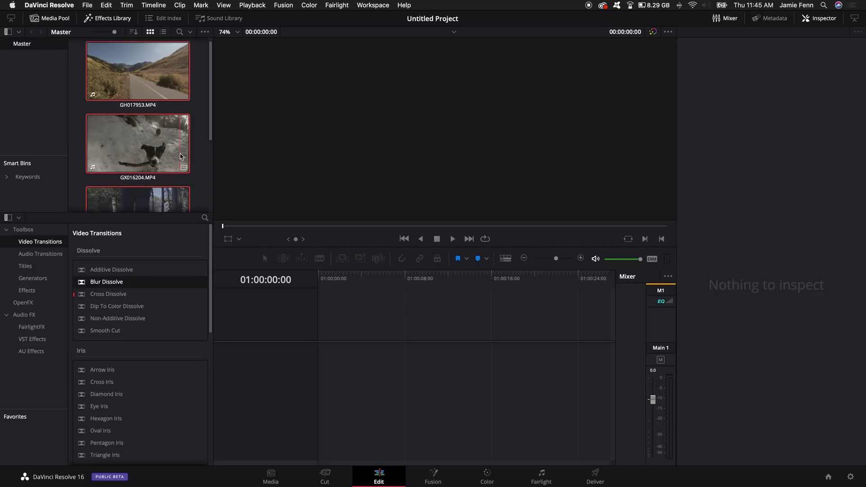
scroll(180, 157, down, 3)
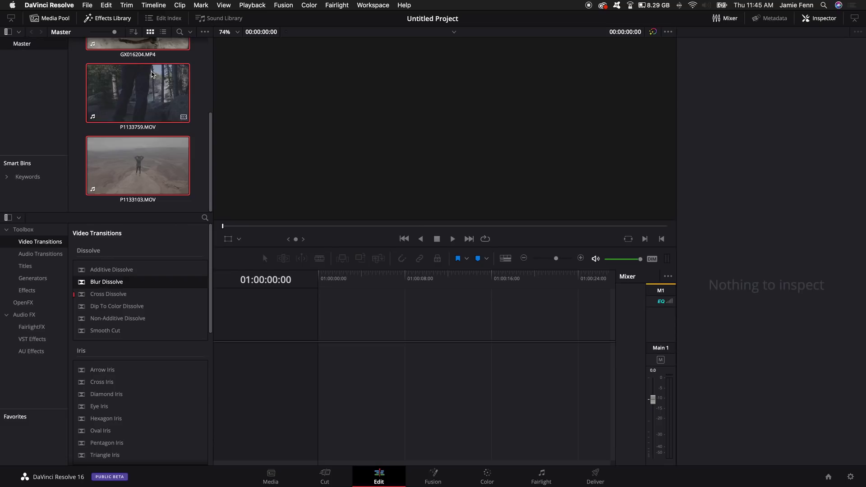
drag(152, 75, 321, 353)
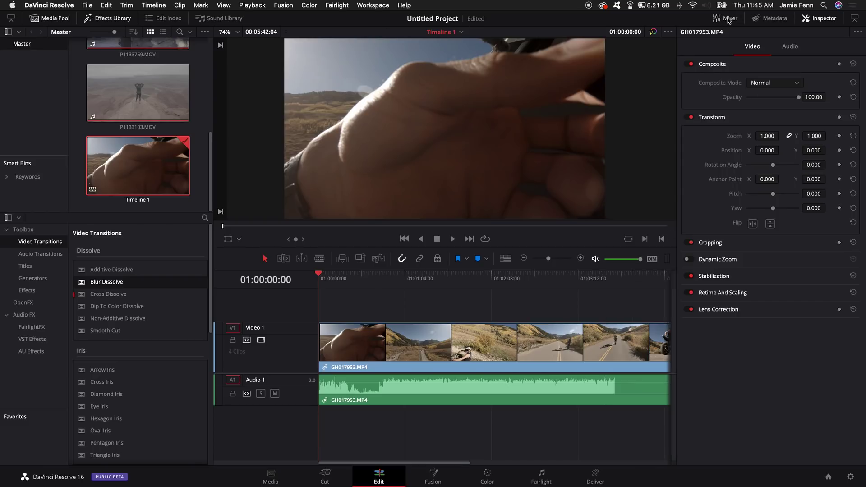
- Close the Mixer, toggle the Metadata and Inspector panels, and try adjusting the clip's Zoom value
click(737, 20)
click(775, 19)
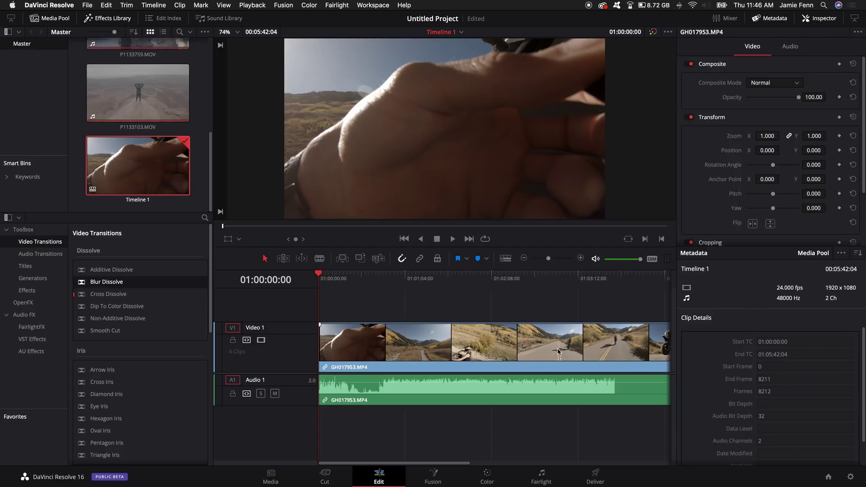
click(818, 18)
click(819, 18)
click(774, 18)
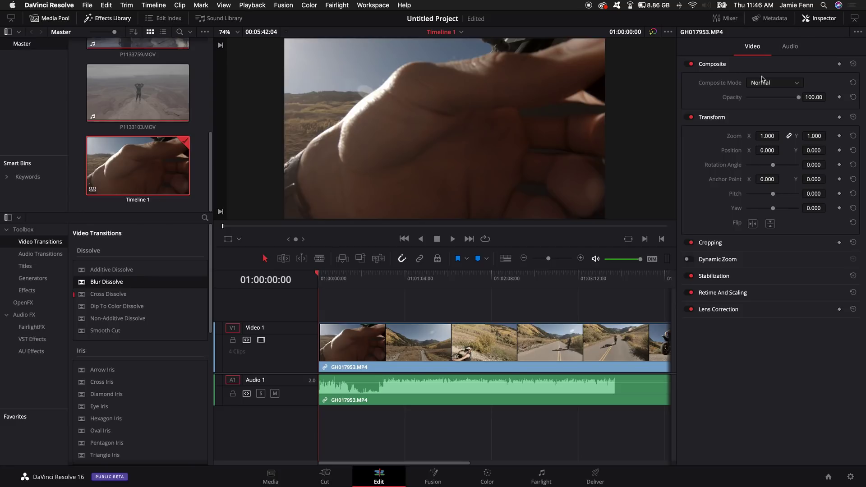
drag(770, 142, 749, 136)
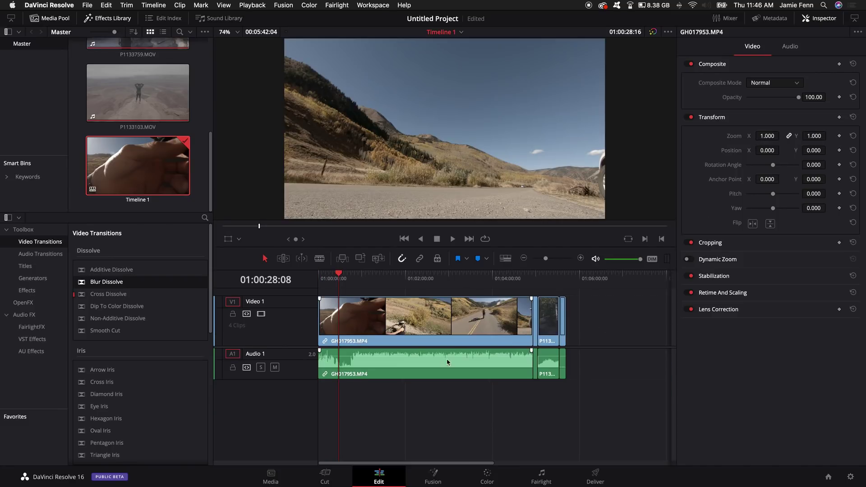
- Move the Audio 1 clip to the timeline start and delete it, leaving only video clips
click(439, 366)
key(Delete)
click(587, 368)
drag(550, 367, 339, 364)
key(Delete)
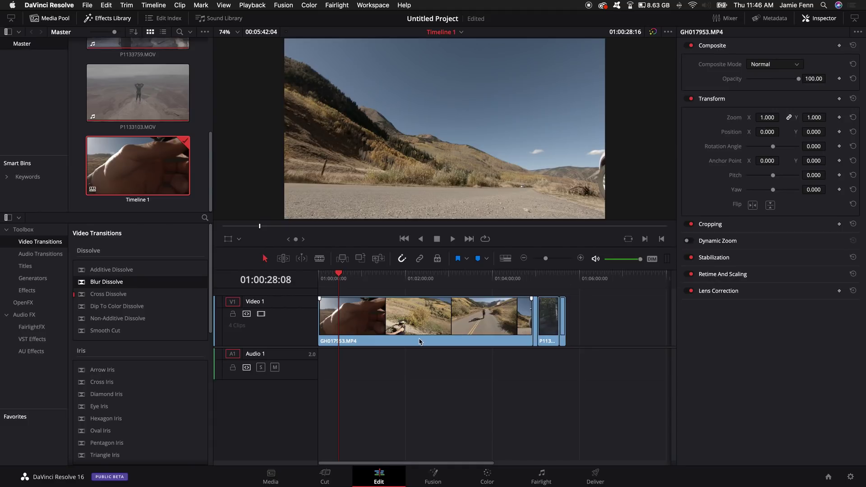
- Try Composite Mode (keep Normal), Zoom and Rotation Angle, then collapse the Transform and Composite sections
click(771, 65)
click(738, 77)
mouse_move(767, 117)
mouse_down()
mouse_move(747, 118)
mouse_move(766, 118)
mouse_up()
mouse_move(772, 152)
mouse_down()
mouse_move(785, 149)
mouse_move(769, 147)
mouse_up()
click(717, 100)
click(717, 100)
click(717, 100)
click(714, 46)
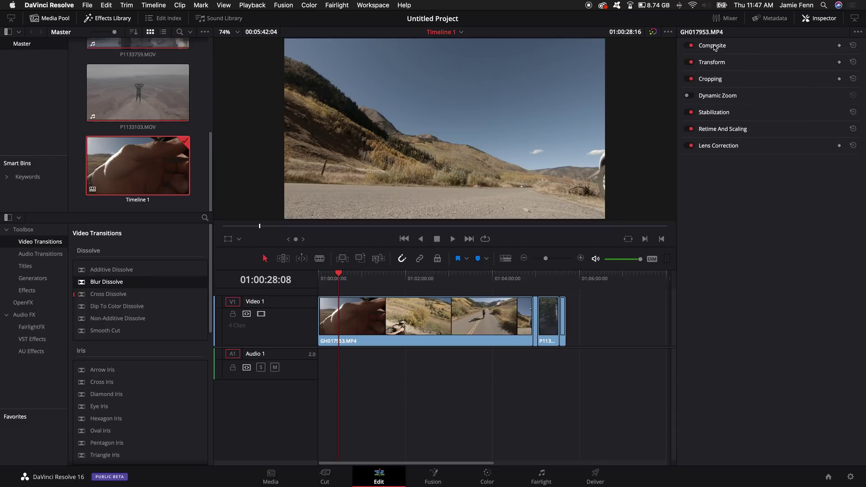
- Expand Cropping, leaving all crop values at 0.000, and expand Dynamic Zoom
click(714, 80)
drag(748, 101, 727, 114)
click(715, 180)
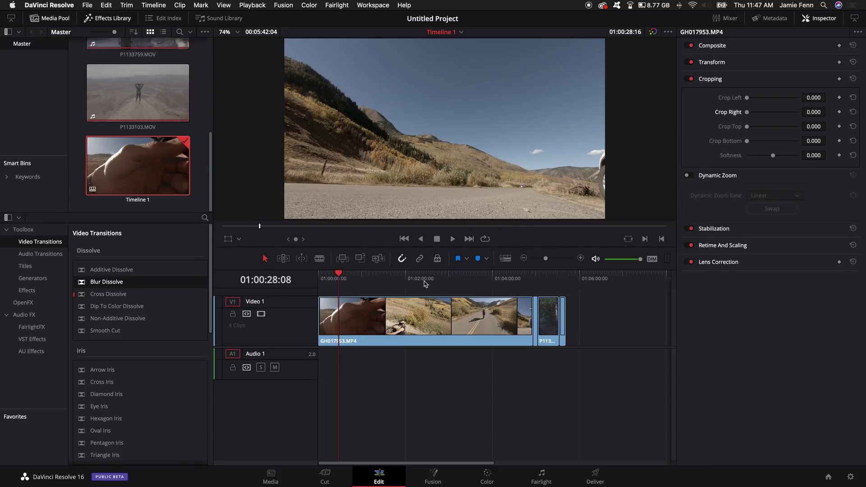
- Switch Dynamic Zoom on with Linear ease for GH017953.MP4 and expand the Stabilization section
click(687, 175)
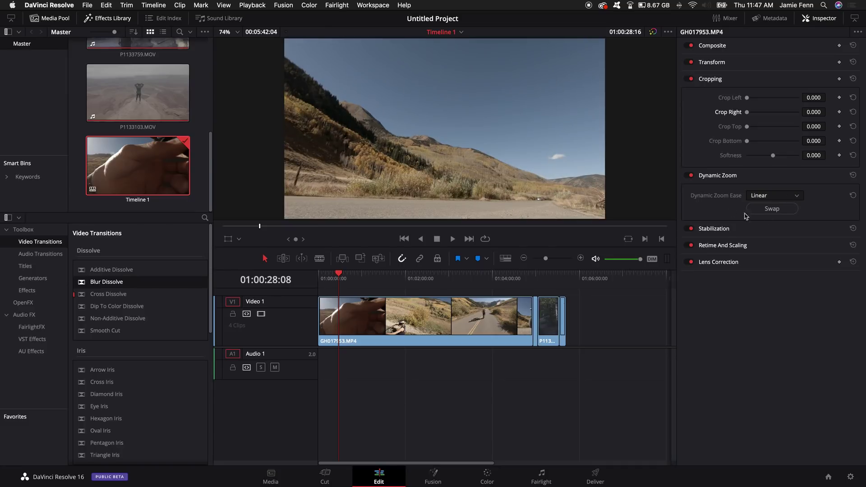
click(769, 198)
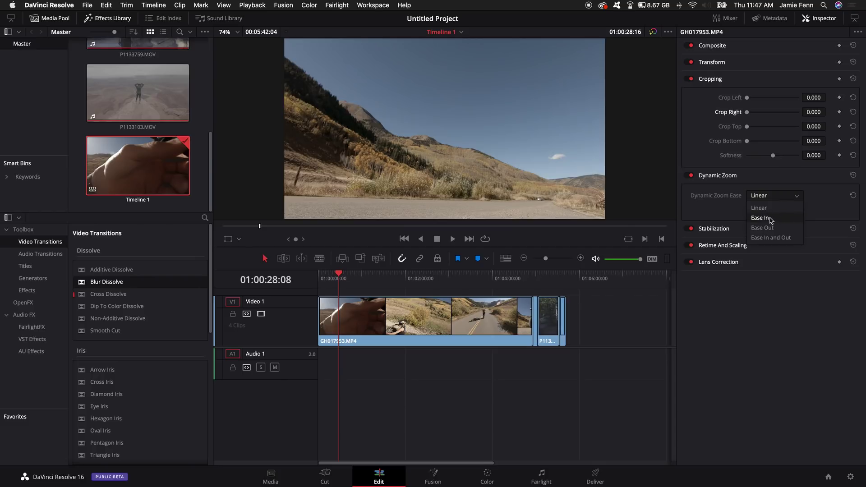
click(721, 217)
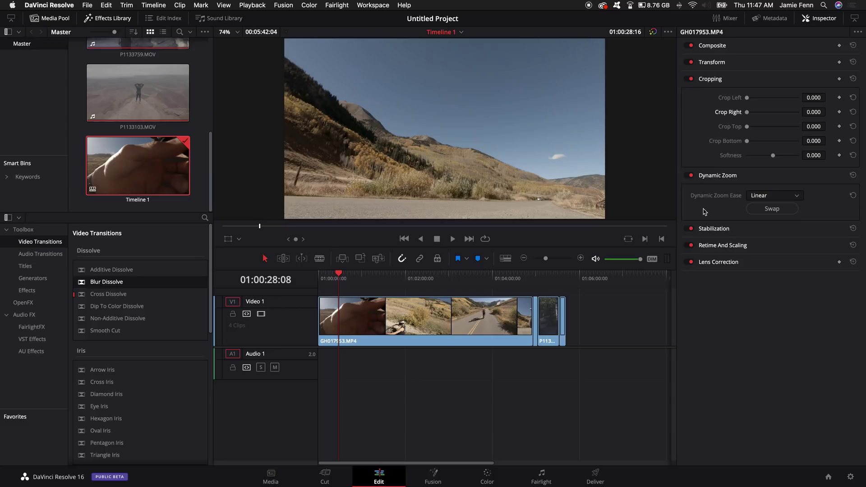
click(688, 175)
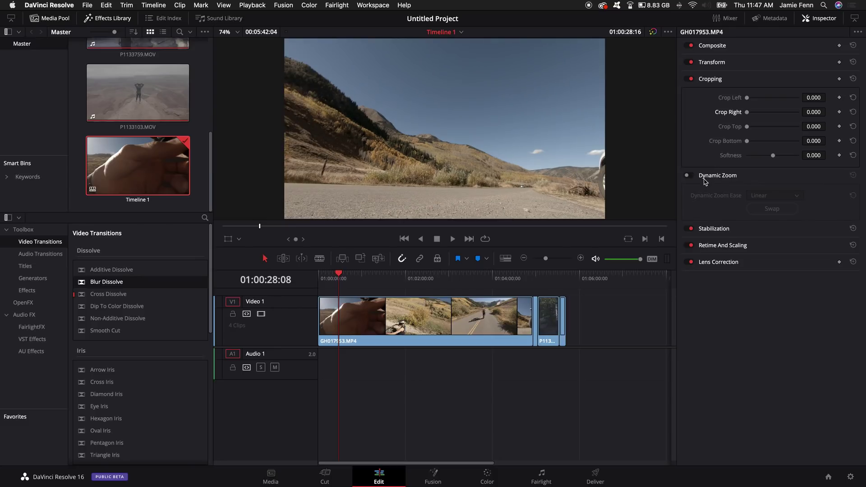
click(688, 176)
click(688, 176)
click(689, 175)
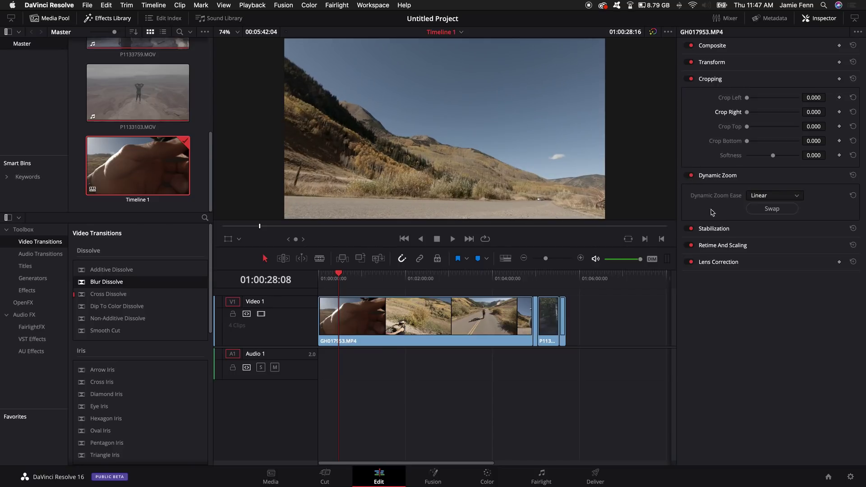
click(721, 229)
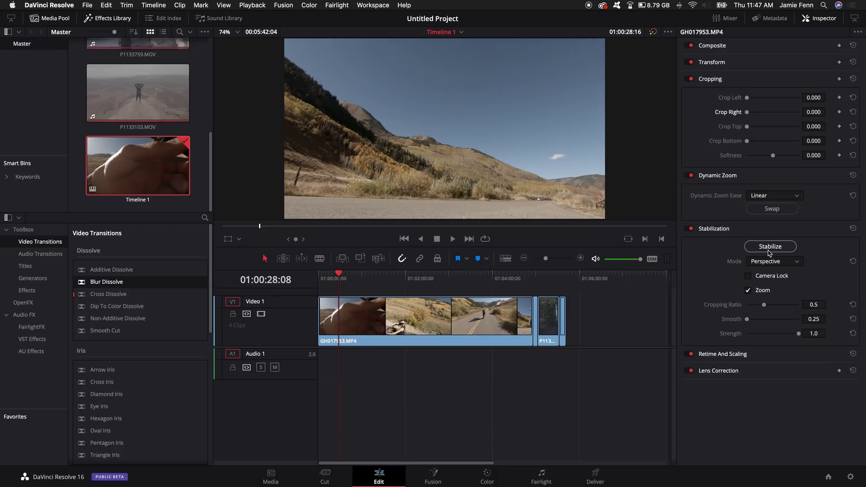
- Keep Perspective stabilization with cropping ratio 0.478, smooth 0.361, strength 1.000; expand Retime And Scaling
click(764, 263)
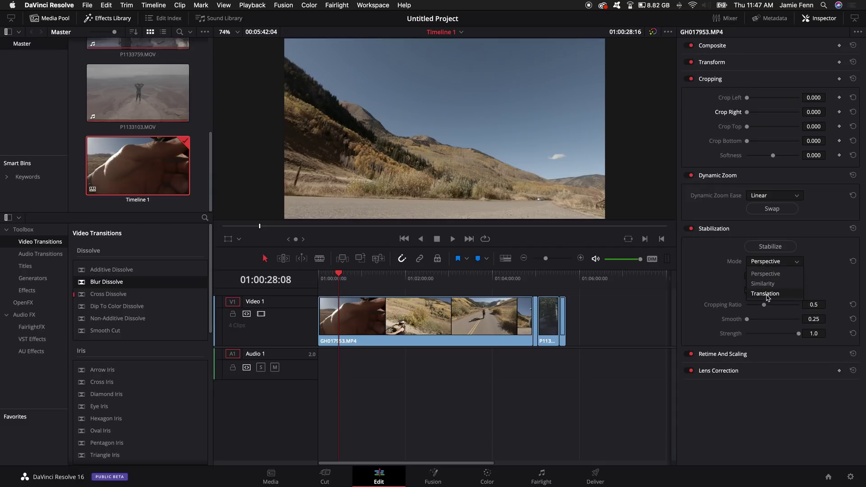
key(Escape)
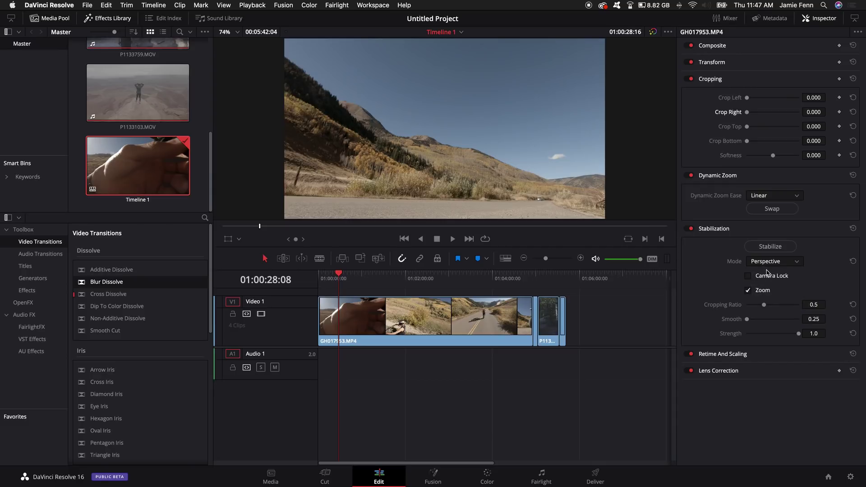
drag(763, 305, 754, 319)
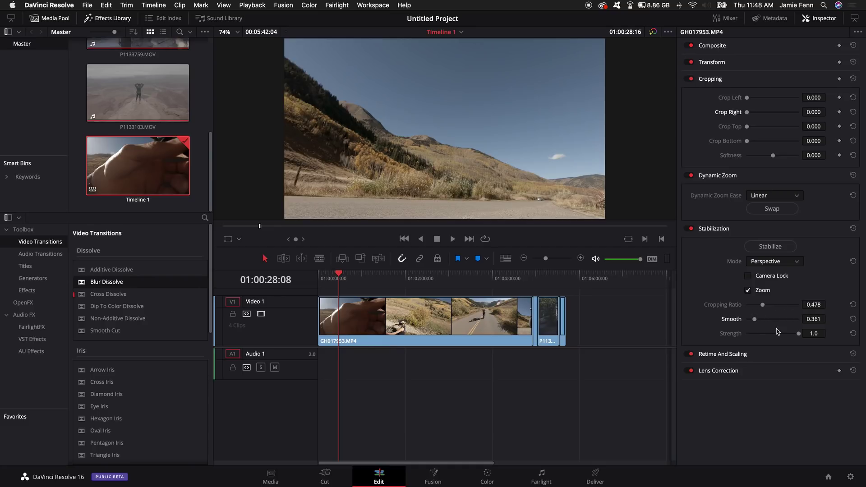
mouse_move(798, 336)
mouse_down()
mouse_move(759, 334)
mouse_move(798, 336)
mouse_up()
click(769, 262)
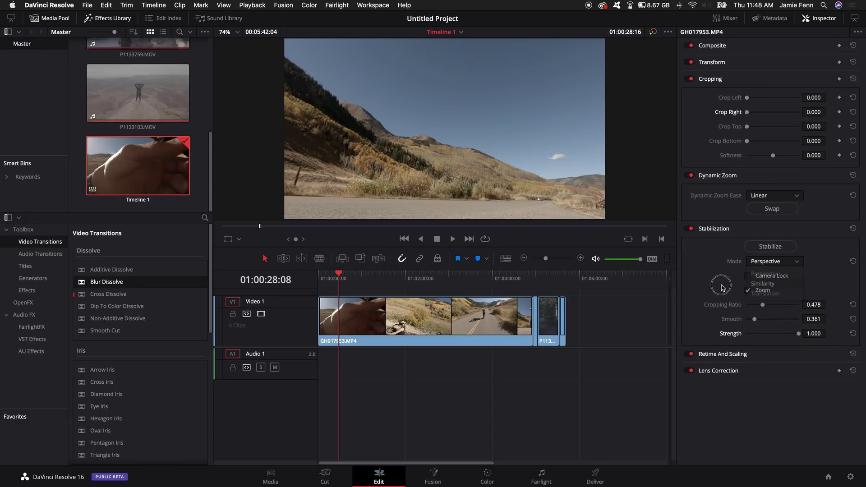
click(712, 358)
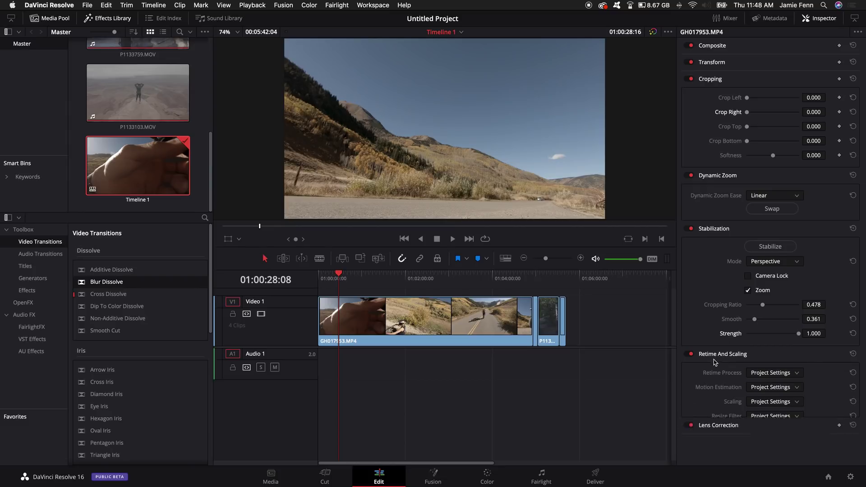
- Leave Retime Process and Motion Estimation on Project Settings, select GH017953.MP4, and scroll to Lens Correction
click(765, 373)
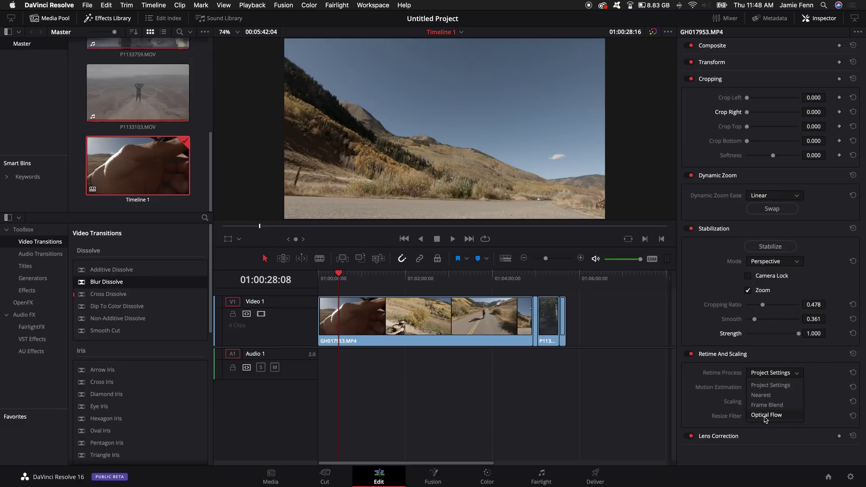
click(734, 377)
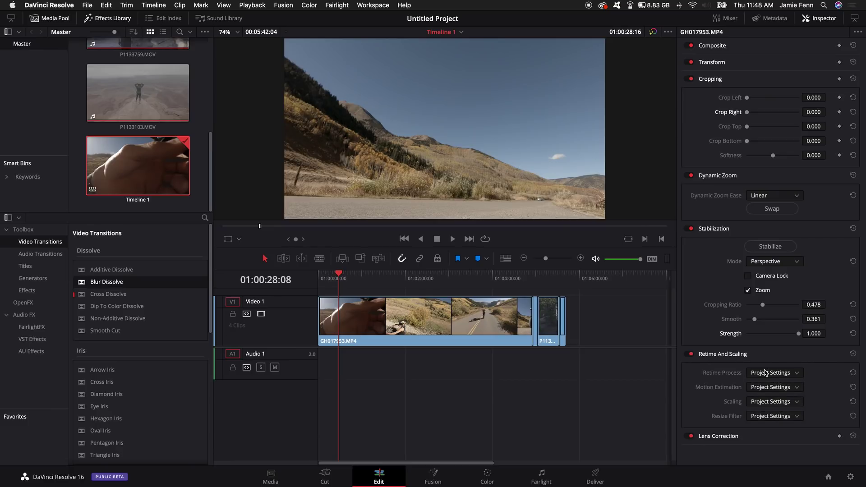
click(758, 388)
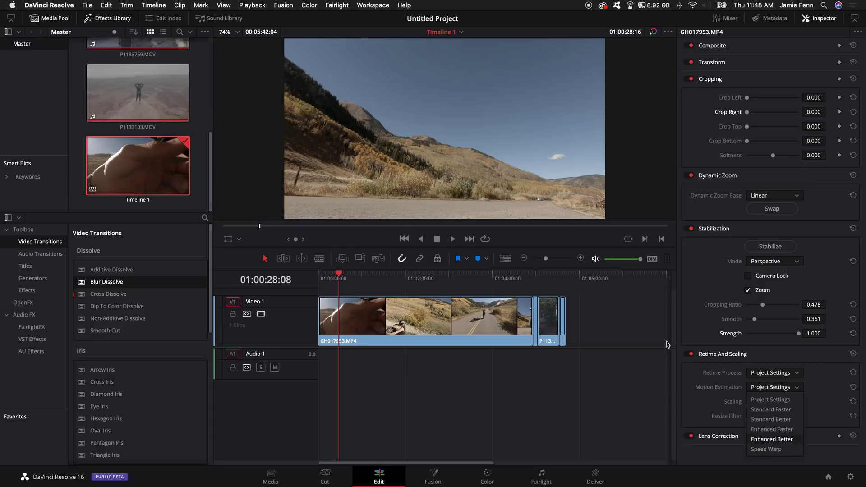
click(706, 388)
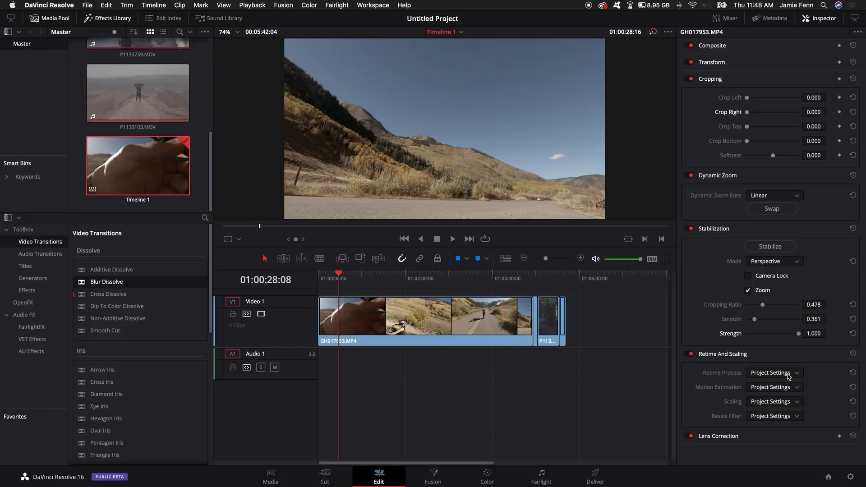
click(404, 337)
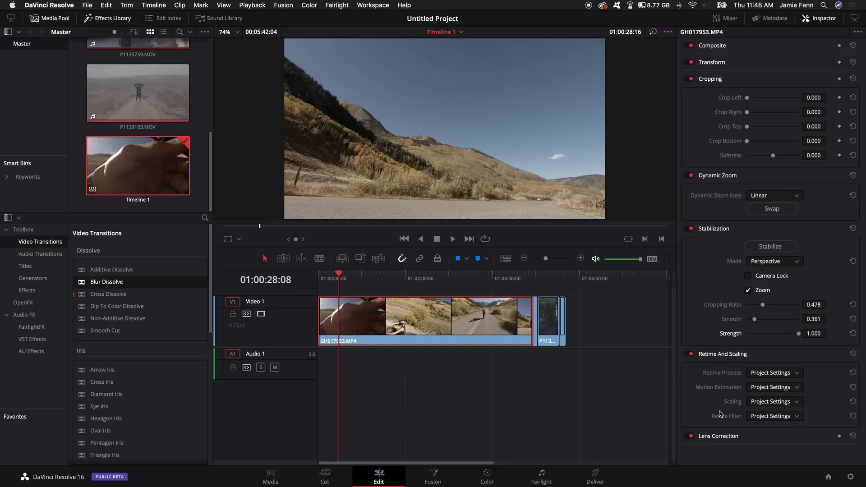
scroll(723, 411, down, 1)
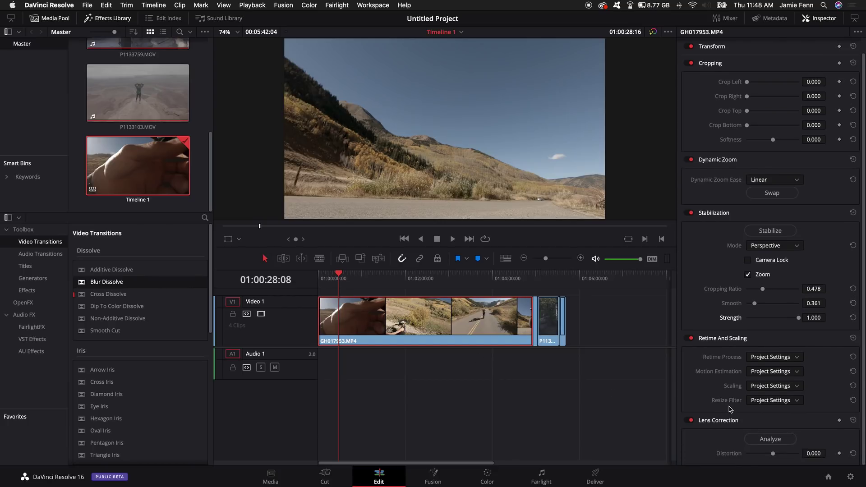
- Move the playhead to a later frame and set Lens Correction Distortion to 0.043
drag(381, 276, 414, 276)
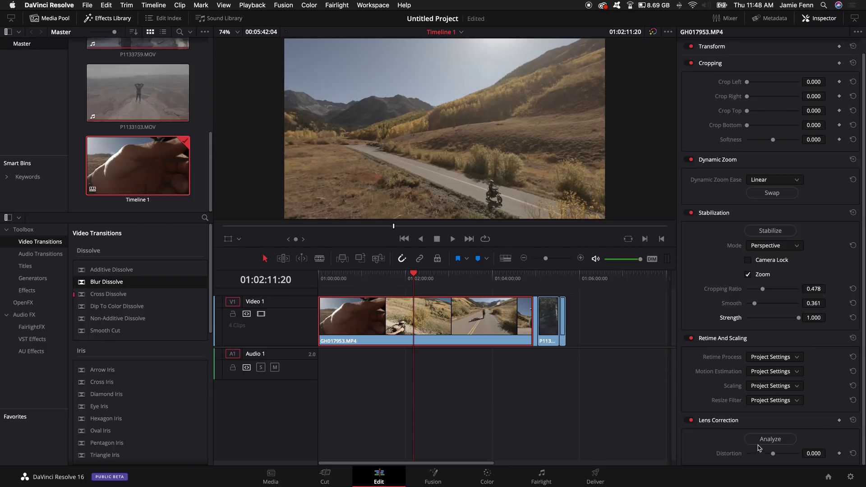
mouse_move(773, 453)
mouse_down()
mouse_move(784, 456)
mouse_move(755, 458)
mouse_move(846, 464)
mouse_move(773, 470)
mouse_up()
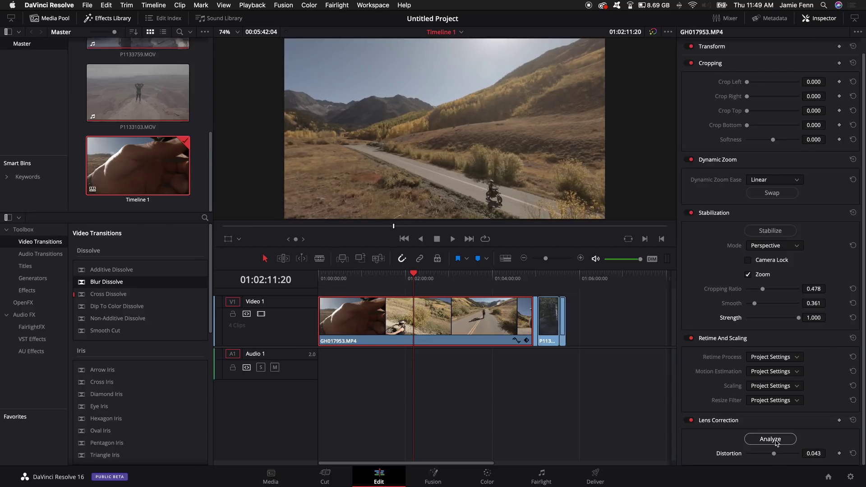
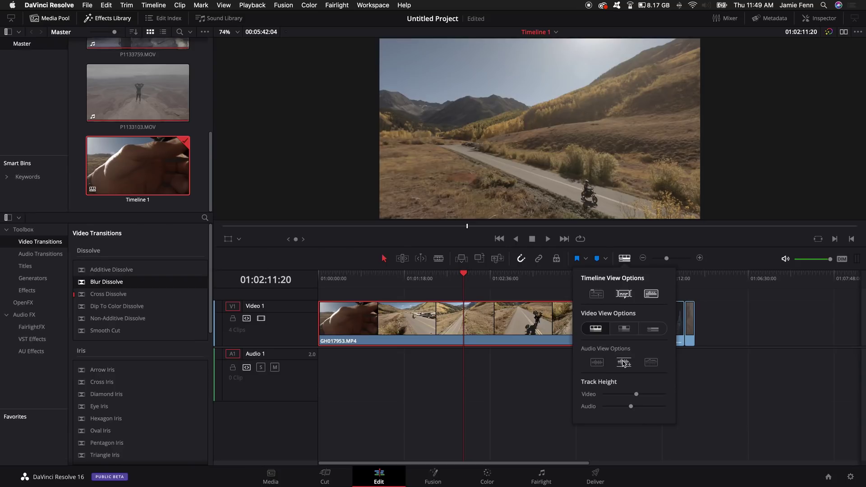
- Try the video clip display styles, keep filmstrips, and make the video track taller
click(624, 328)
click(595, 328)
click(652, 329)
click(624, 329)
click(594, 329)
drag(602, 394, 627, 407)
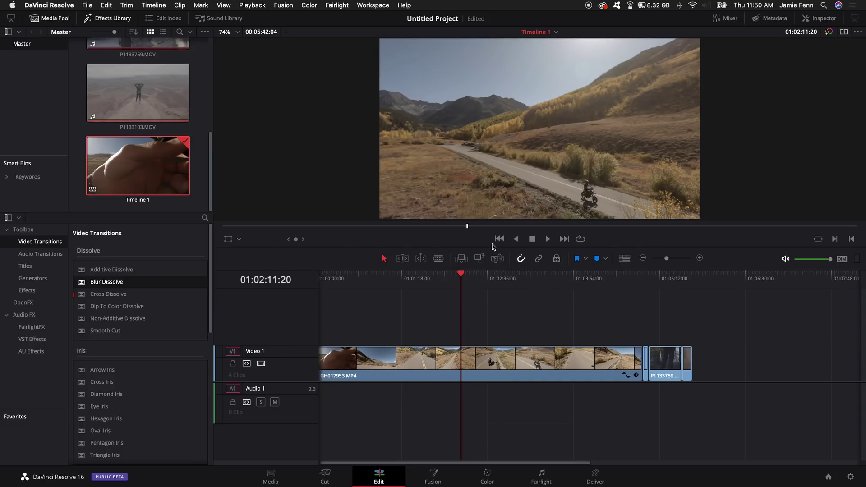
- Blade GH017953.MP4 at about 01:03:59 and delete its opening piece
click(462, 366)
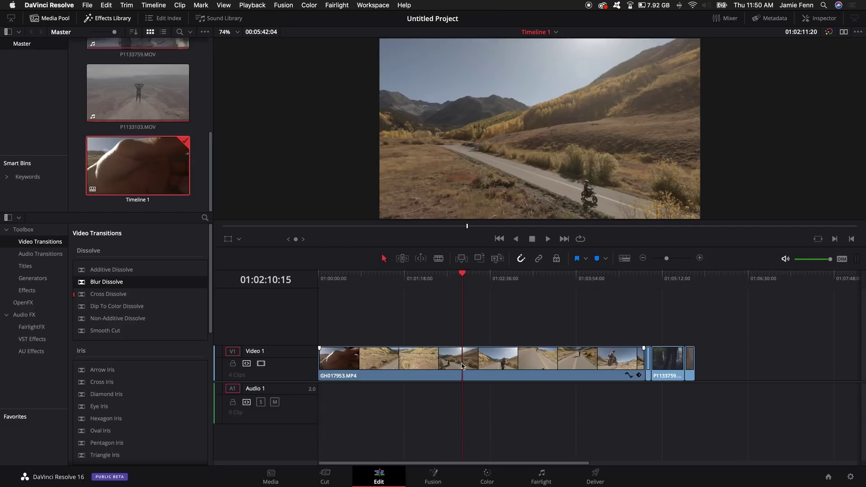
key(b)
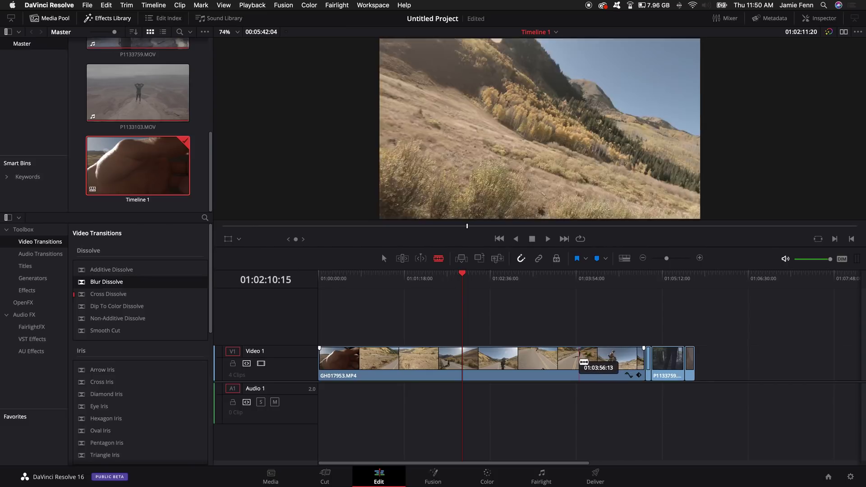
click(583, 362)
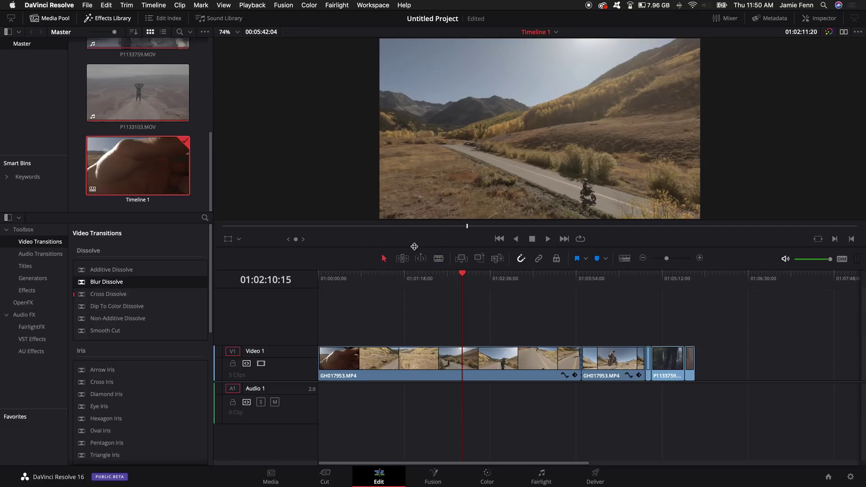
click(538, 370)
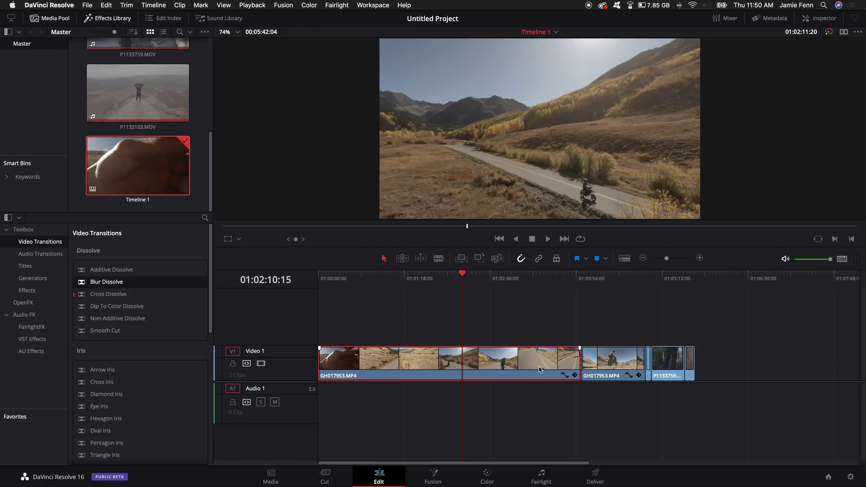
key(BackSpace)
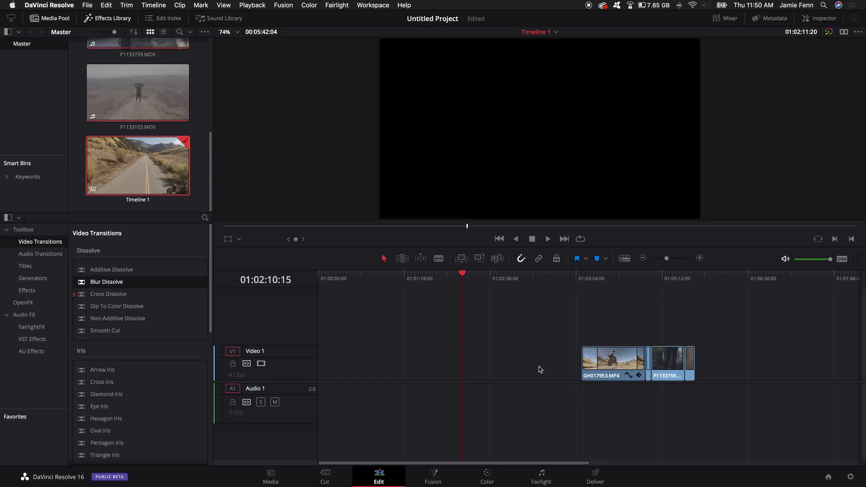
- Move the remaining Video 1 clips to the timeline start
drag(546, 342, 762, 400)
drag(595, 360, 322, 302)
click(319, 276)
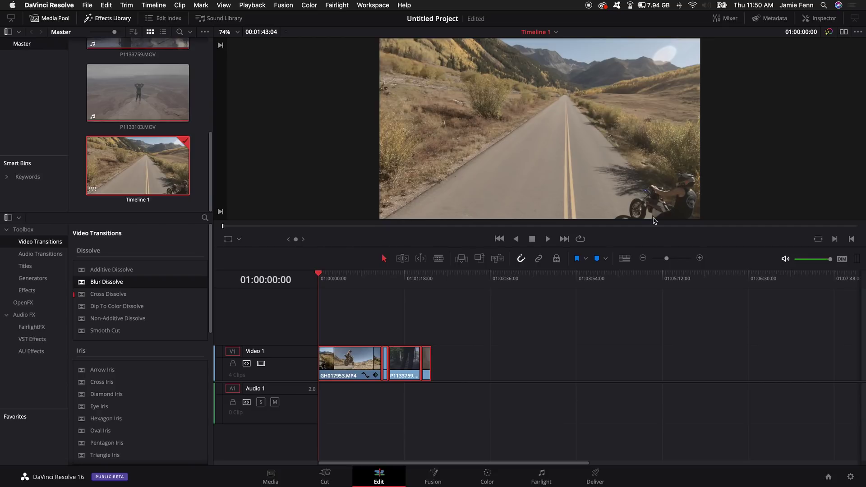
- Lift P1133759.MOV from Video 1 onto a new Video 2 track
scroll(404, 344, up, 3)
key(b)
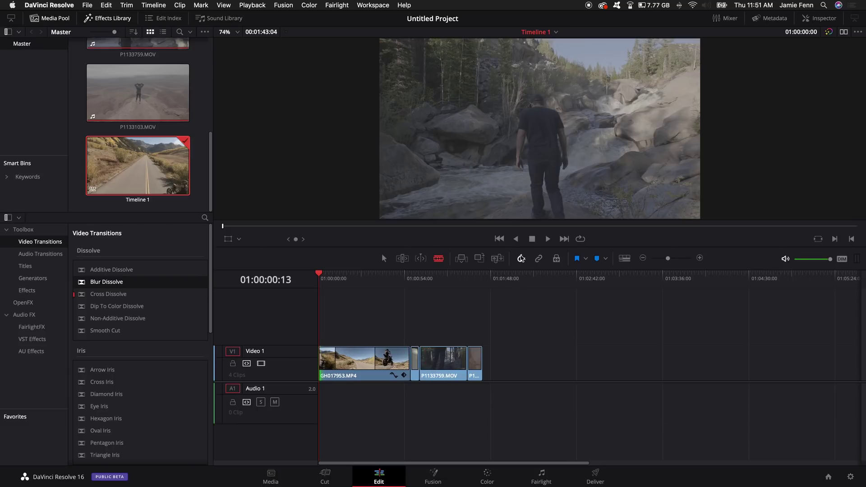
key(a)
drag(430, 361, 439, 335)
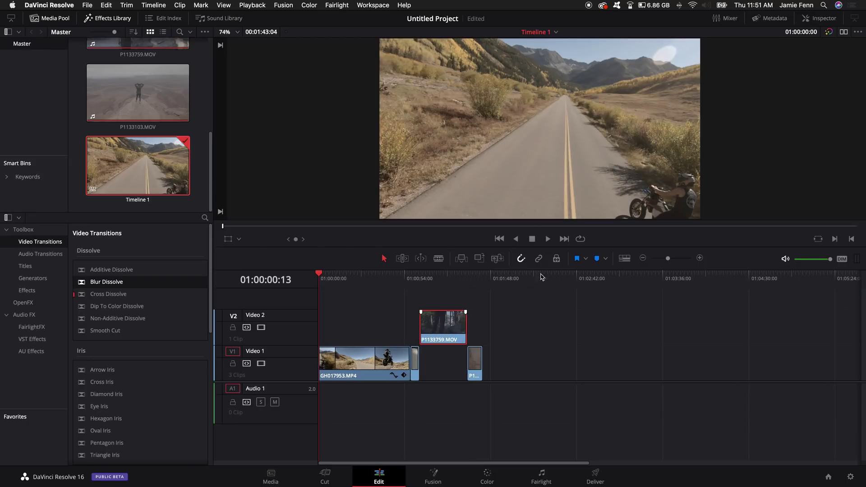
- Return P1133759.MOV to Video 1 after the short clip and apply a Blur Dissolve to the cut
click(672, 259)
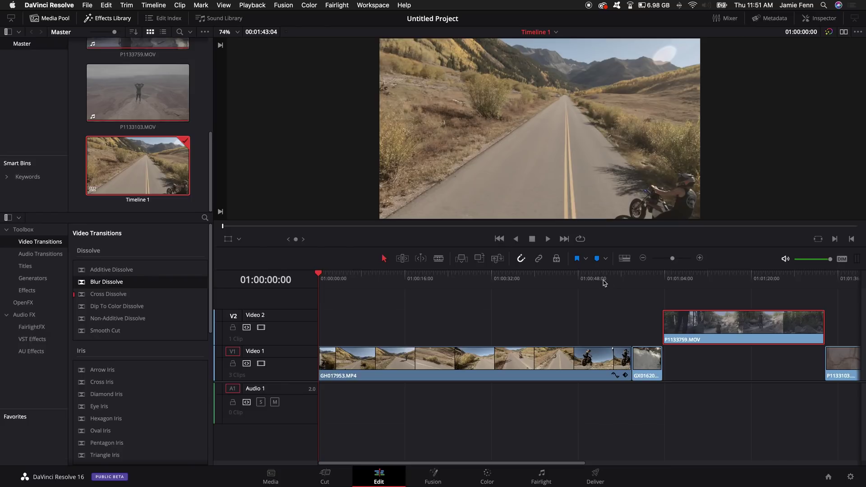
mouse_move(713, 328)
mouse_down()
mouse_move(701, 329)
mouse_move(725, 329)
mouse_move(618, 332)
mouse_move(717, 329)
mouse_up()
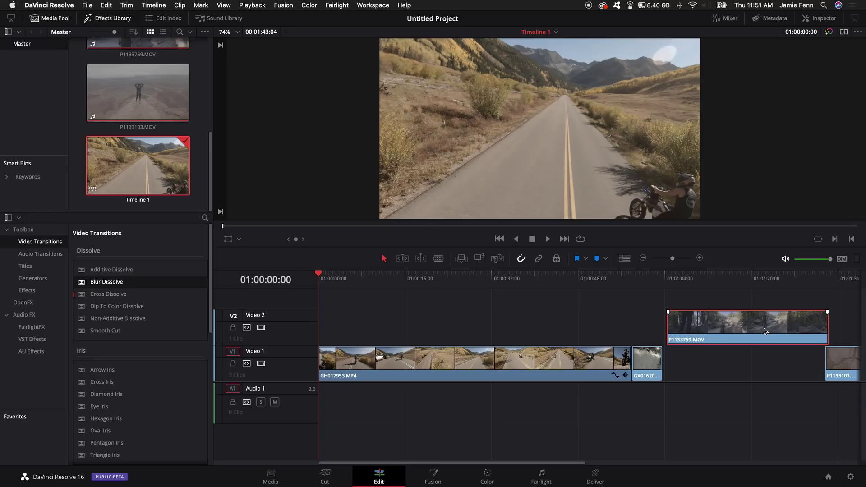
drag(762, 331, 756, 363)
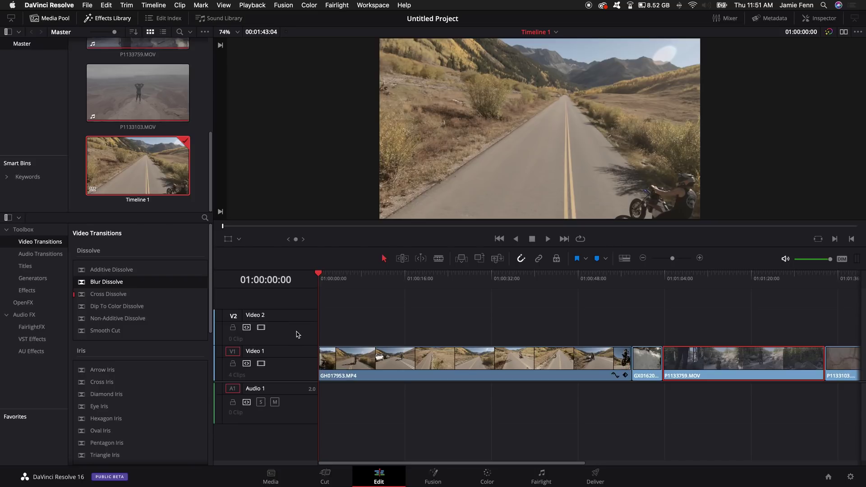
mouse_move(101, 283)
mouse_down()
mouse_move(654, 310)
mouse_move(657, 359)
mouse_move(293, 326)
mouse_move(112, 286)
mouse_up()
click(614, 296)
- Trim the GH017953.MP4/GX016204.MP4 edit and add a Blur Dissolve across it
drag(672, 258, 675, 258)
mouse_move(626, 359)
mouse_down()
mouse_move(588, 359)
mouse_move(654, 361)
mouse_move(614, 361)
mouse_up()
drag(106, 287, 584, 344)
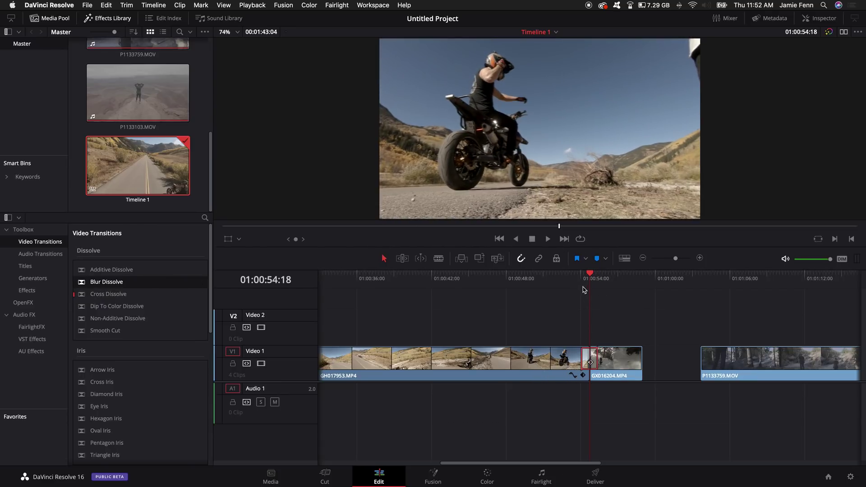
- Play and scrub through the Blur Dissolve to check it
click(581, 282)
key(space)
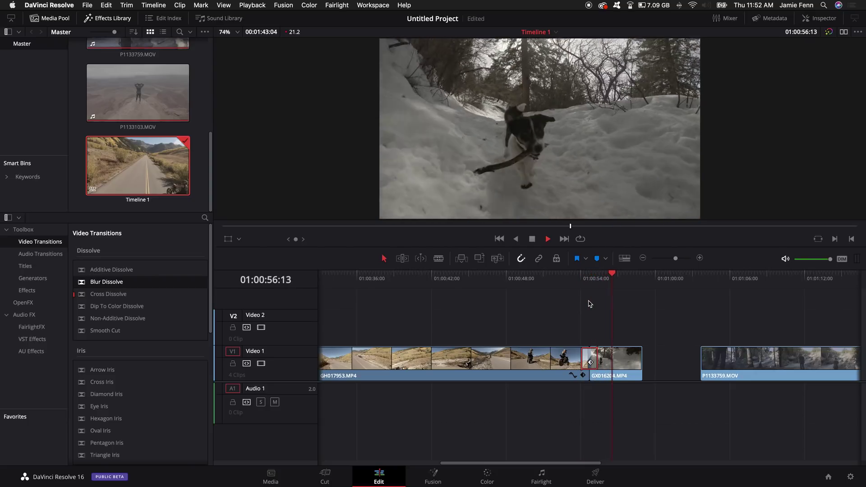
key(space)
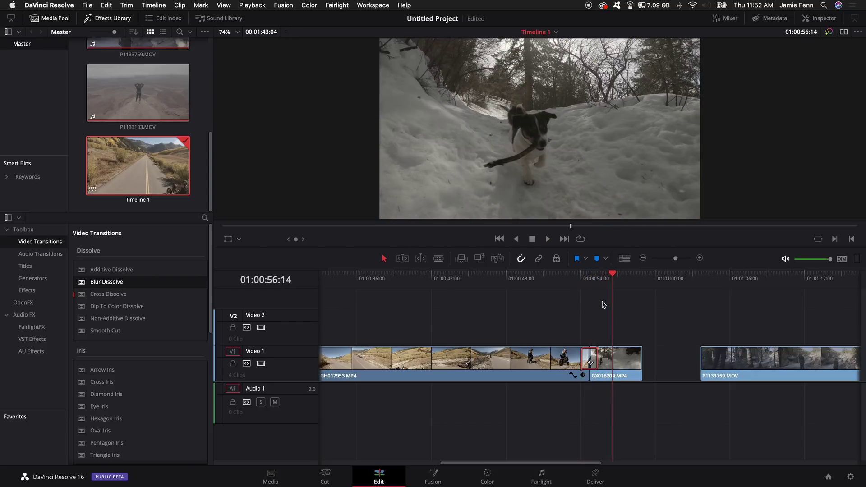
drag(615, 273, 620, 278)
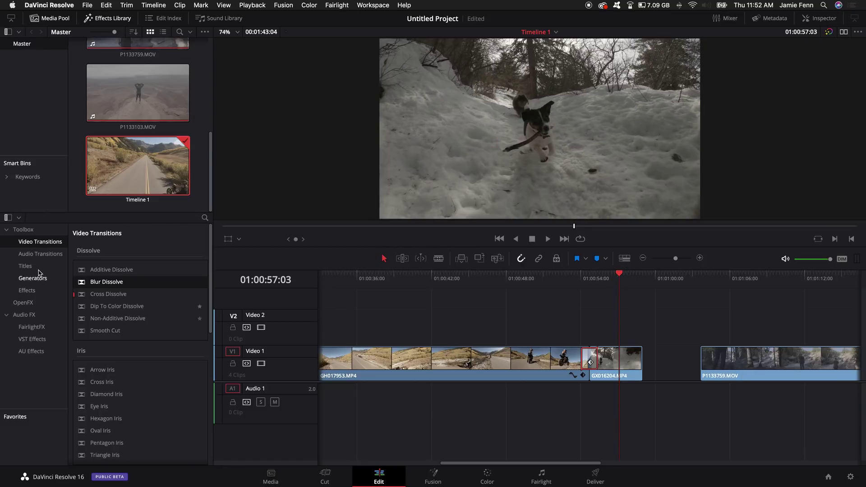
- Place a Text title on Video 2 above GH017953.MP4 and show its Inspector settings
click(25, 266)
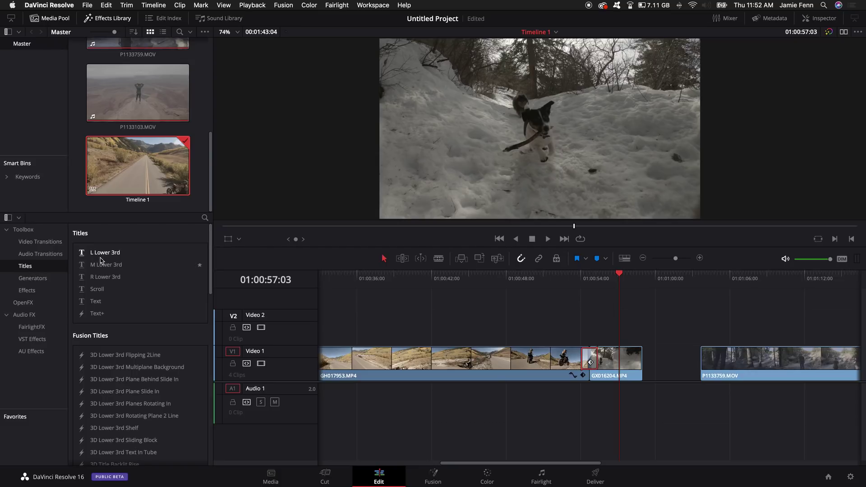
drag(95, 300, 491, 303)
click(493, 283)
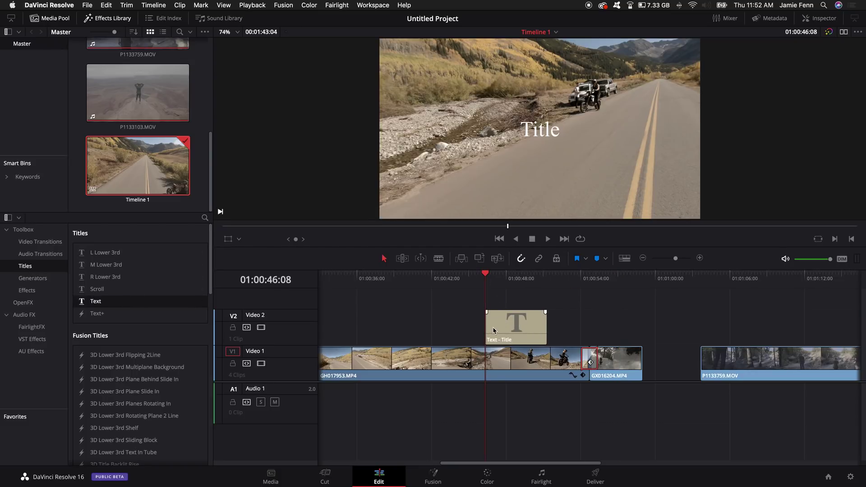
click(500, 273)
click(507, 335)
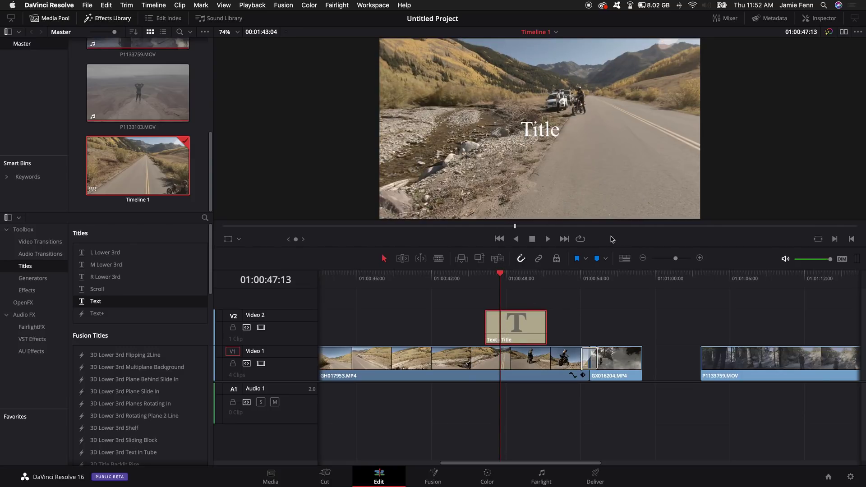
click(818, 18)
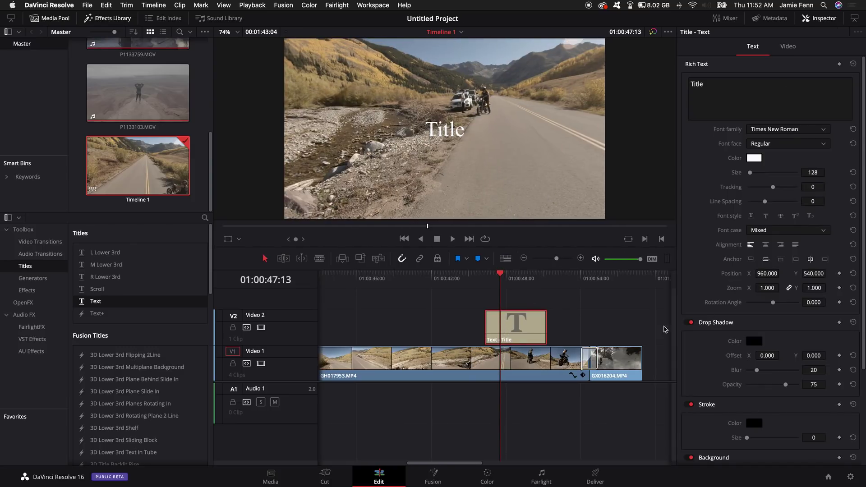
- Replace the Title placeholder with the person's name, size 192, tracking -12
click(737, 79)
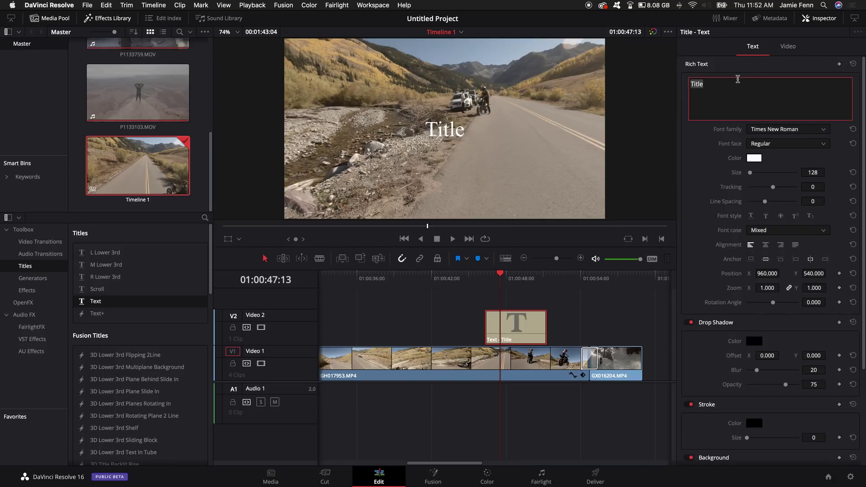
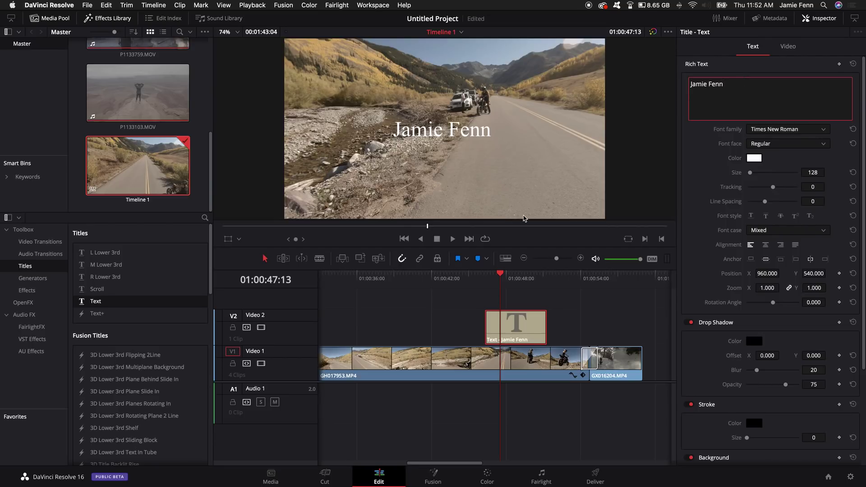
drag(751, 176, 769, 191)
- Set the title's font family to Surfing & Kiteboarding, keeping the Regular face
scroll(759, 250, down, 3)
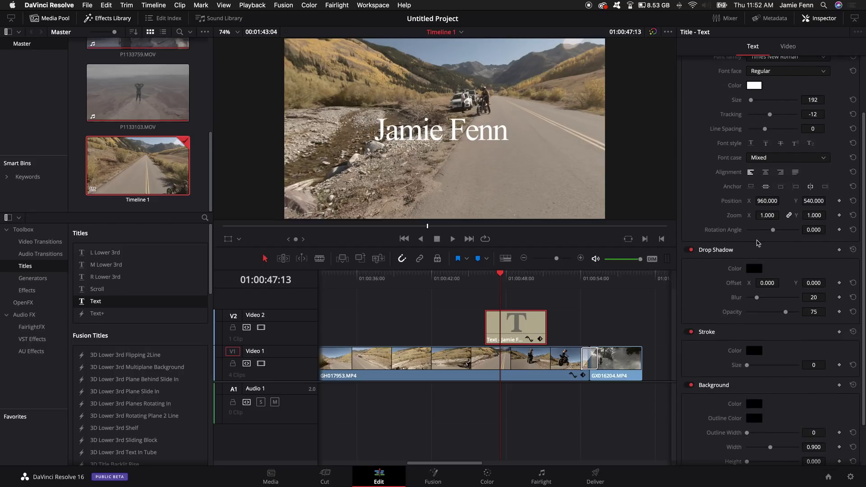
click(769, 72)
click(766, 71)
scroll(775, 102, up, 2)
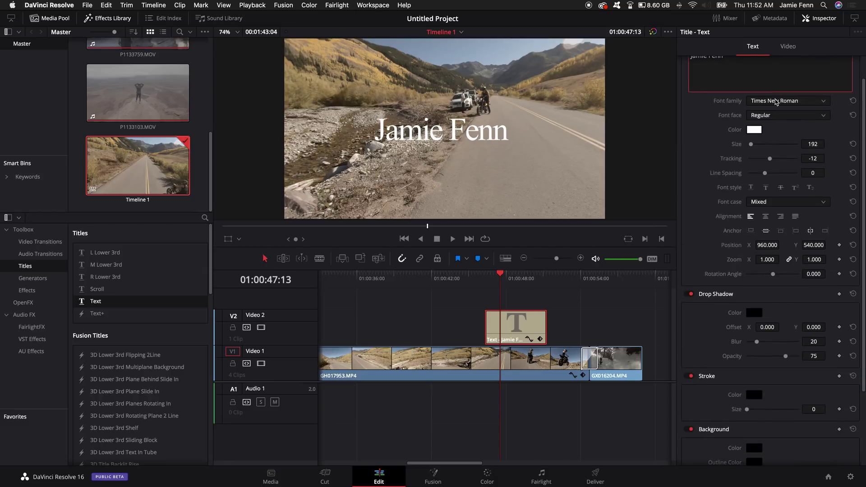
click(776, 101)
click(783, 311)
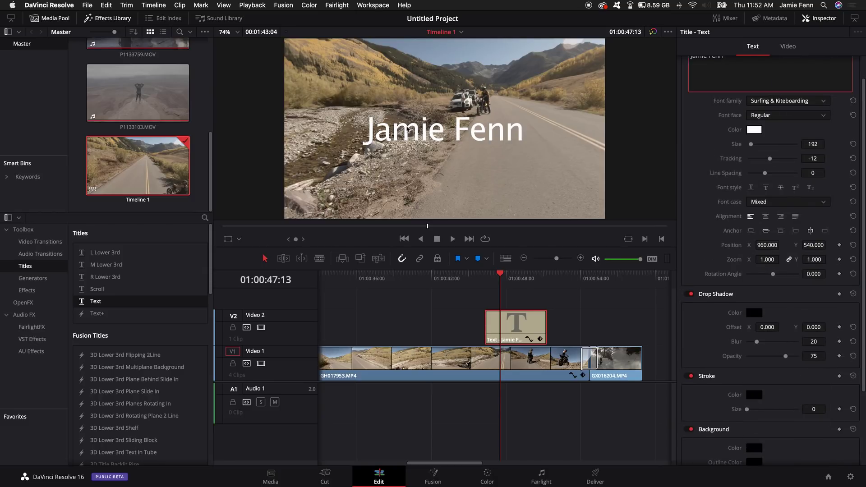
scroll(704, 190, up, 2)
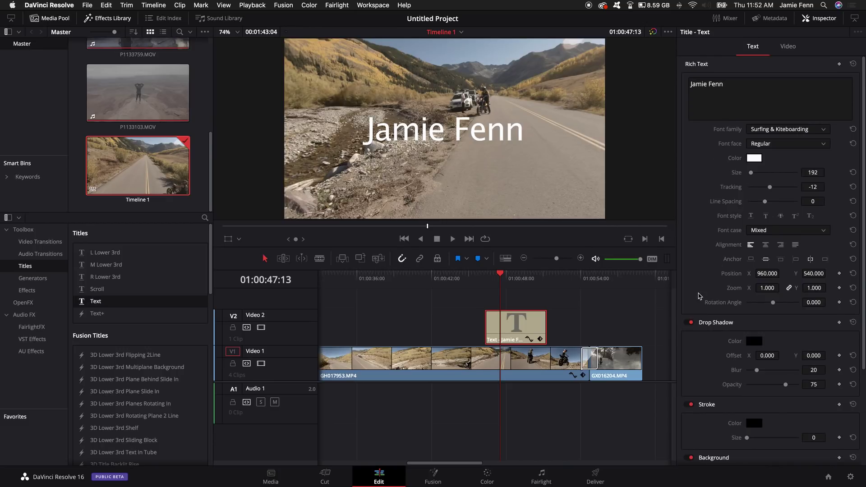
- Place 3D Lower 3rd Flipping 2Line on Video 2 after the name title and preview it
scroll(120, 350, down, 5)
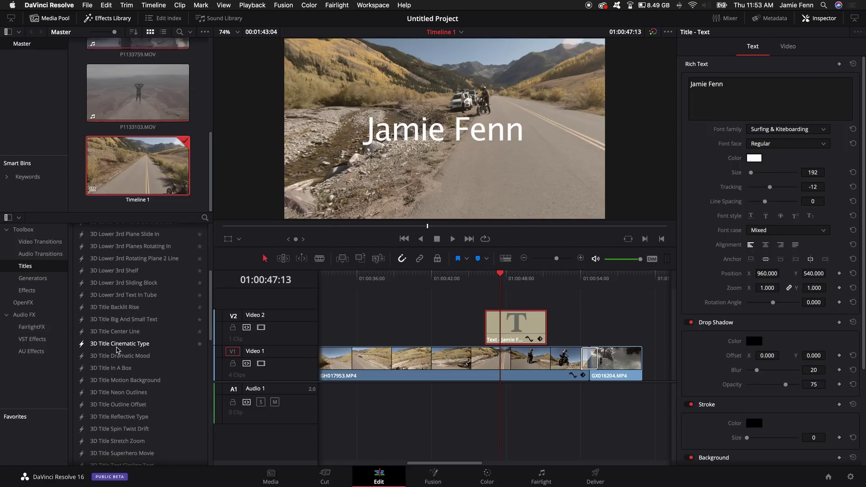
scroll(124, 291, up, 4)
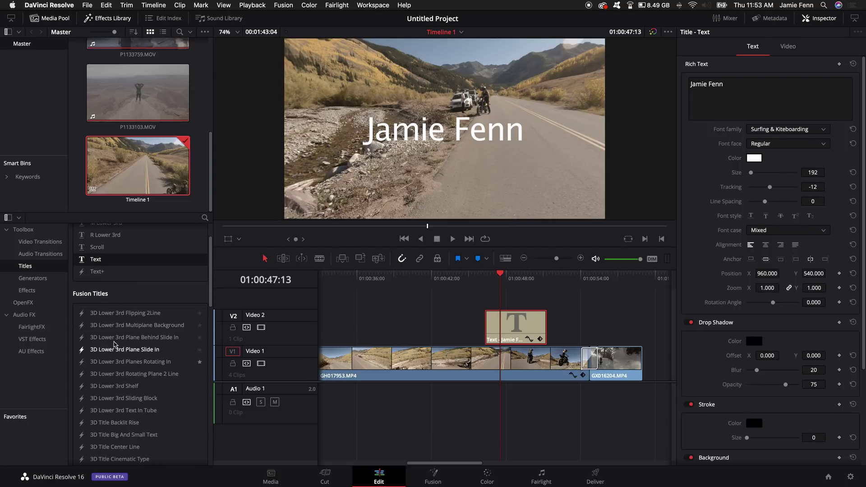
drag(124, 316, 558, 325)
click(560, 277)
key(space)
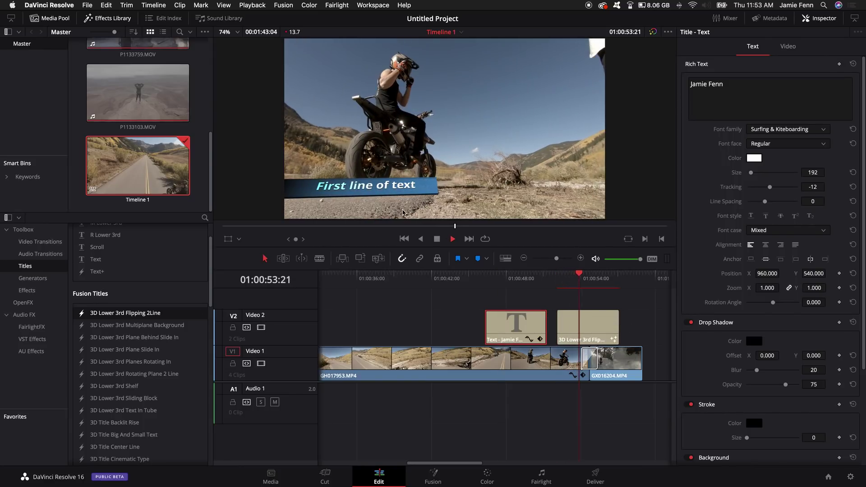
drag(579, 275, 598, 276)
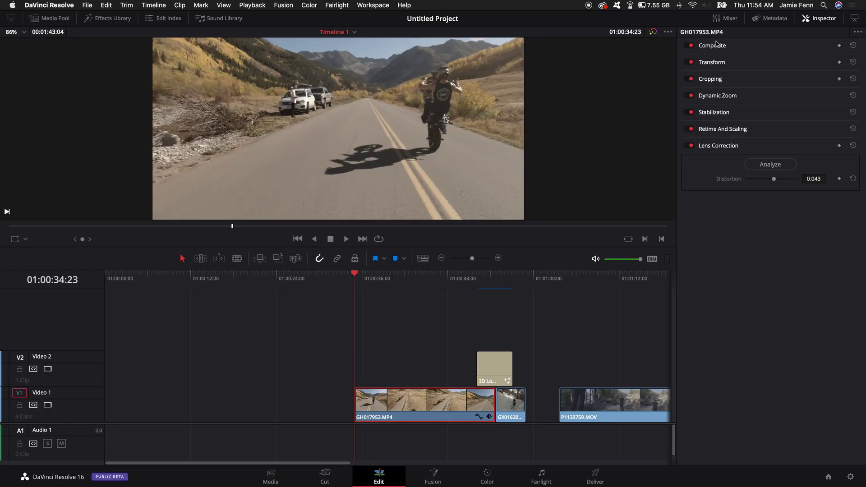
- Keyframe GH017953.MP4's Zoom at 1.930 at 01:00:34:23 and 1.000 at 01:00:41:17
click(712, 62)
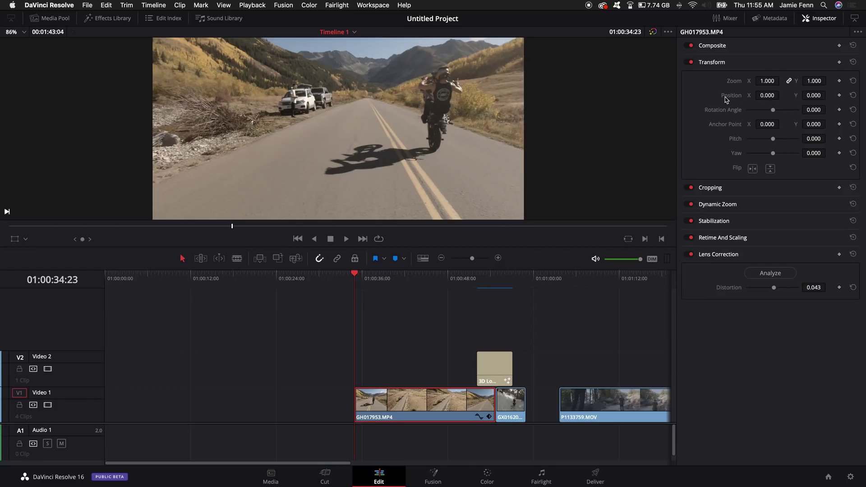
drag(771, 77, 810, 81)
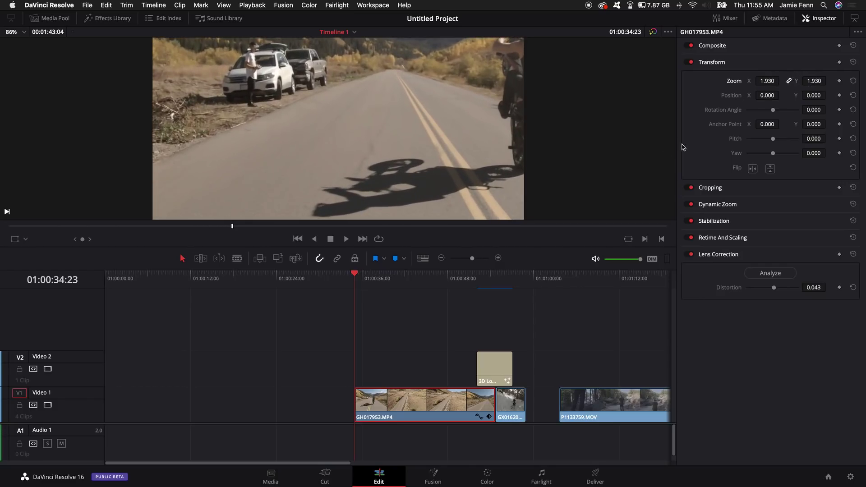
drag(356, 280, 404, 282)
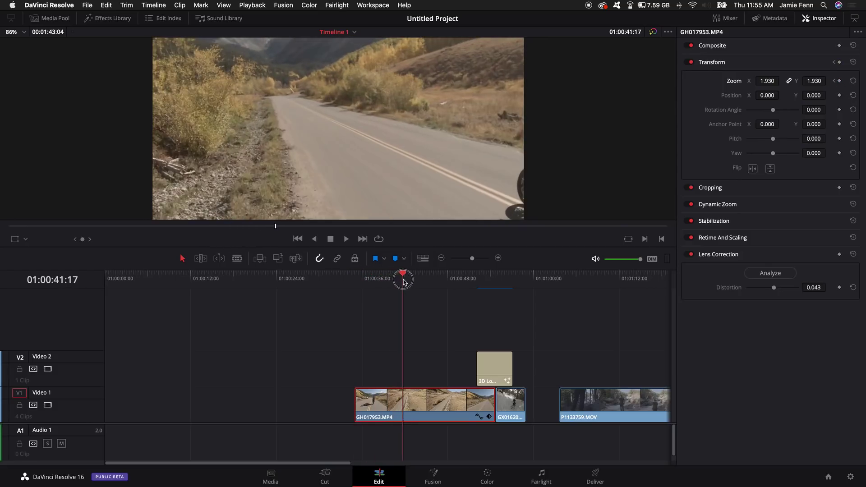
drag(816, 81, 778, 86)
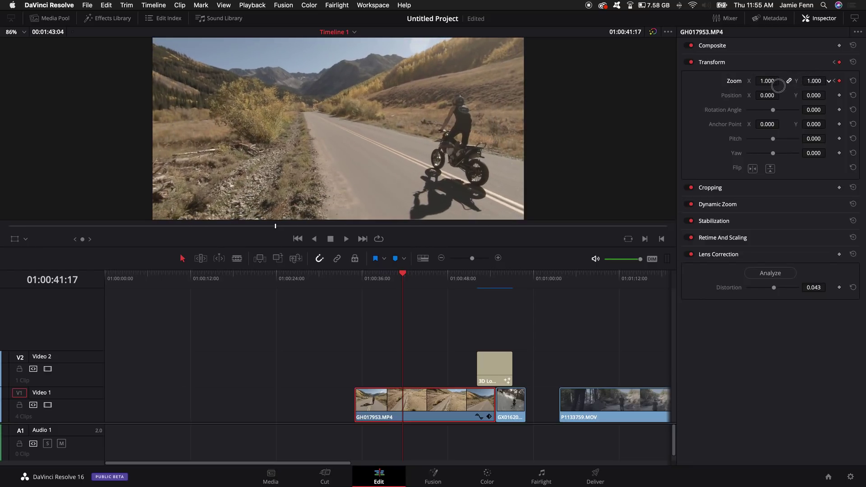
drag(370, 276, 357, 279)
- Play back and scrub the clip to check the zoom-out animation
key(space)
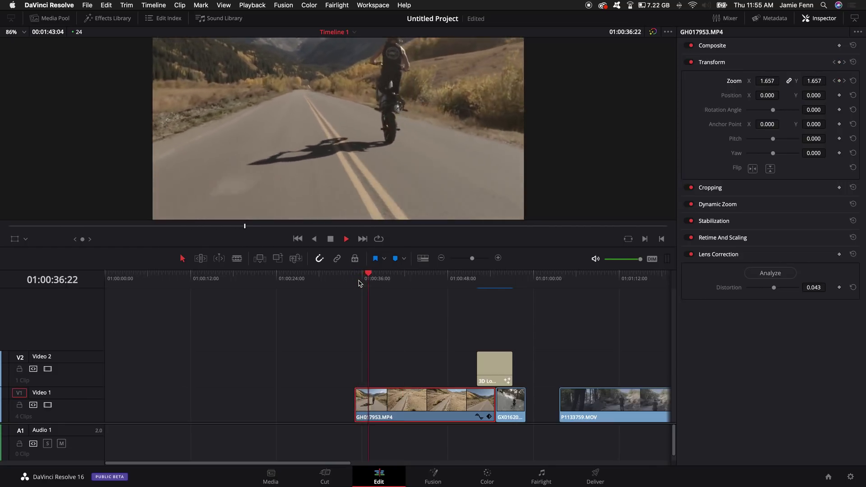
scroll(403, 148, down, 2)
scroll(402, 148, up, 1)
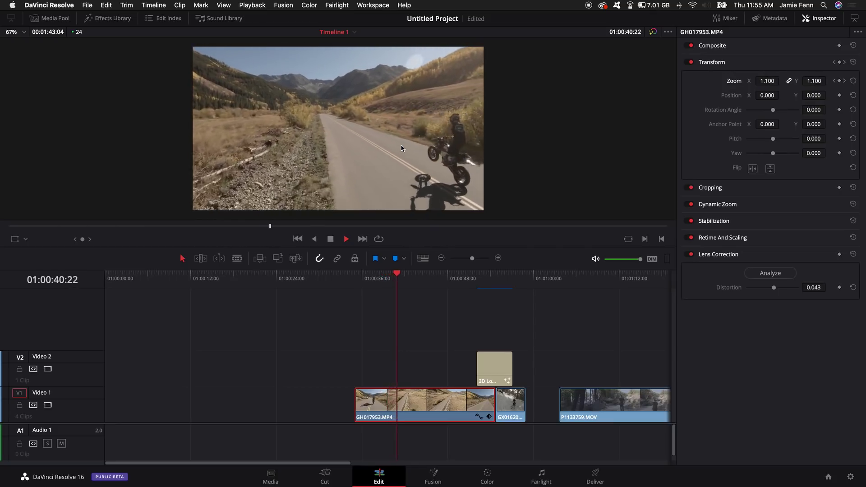
key(space)
drag(374, 282, 355, 284)
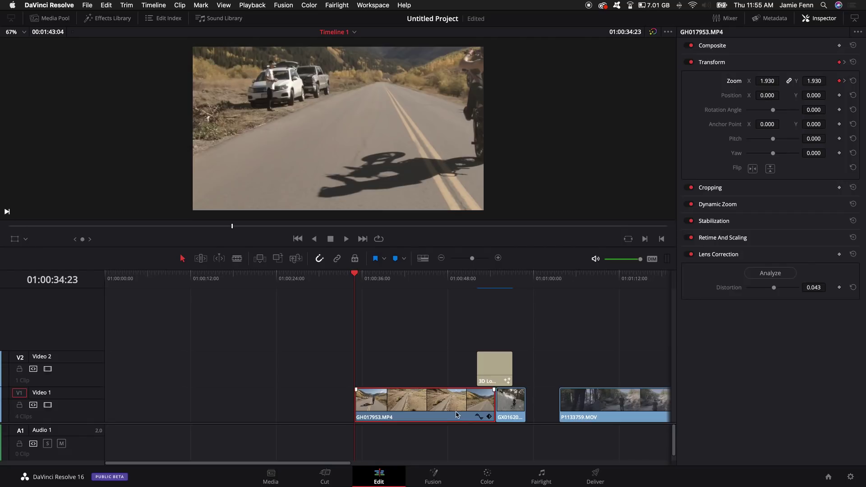
- Increase the video track height in the timeline view options
click(423, 258)
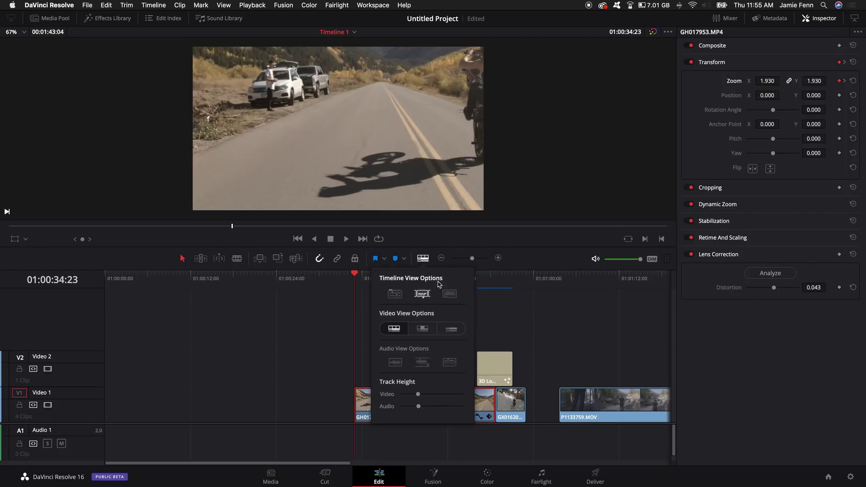
drag(419, 392, 437, 396)
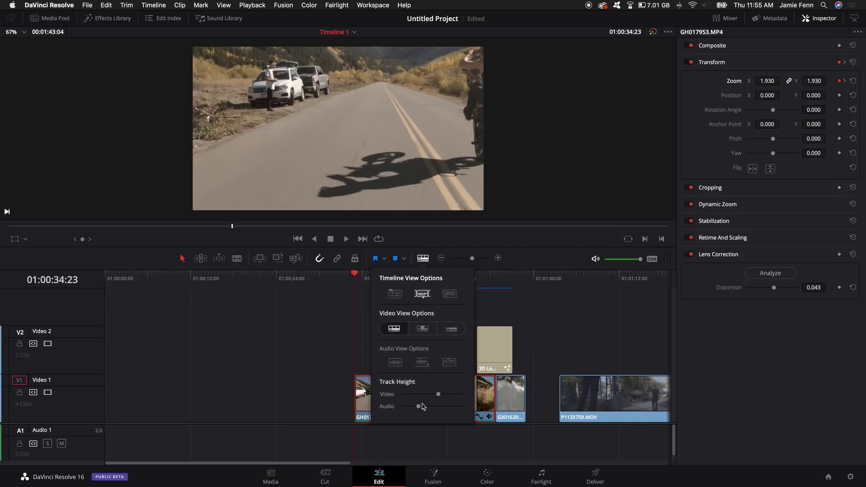
click(518, 304)
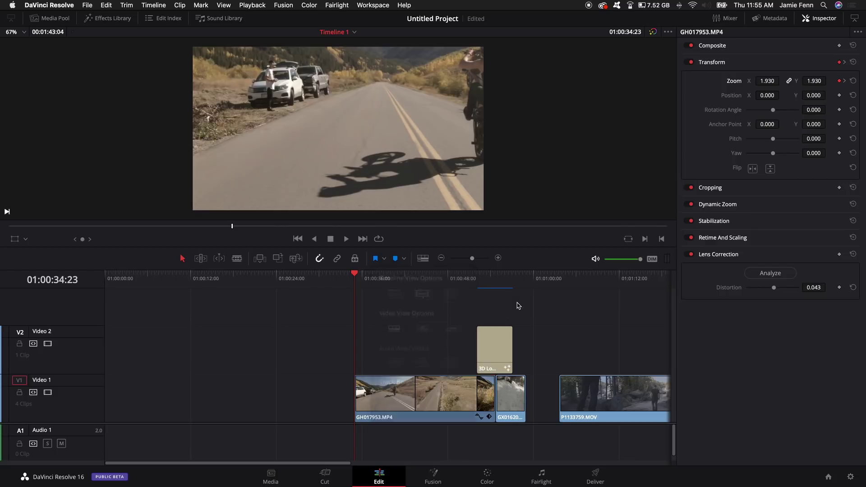
- On the clip's zoom keyframe curve, raise the keyframe value and ease into it
click(478, 416)
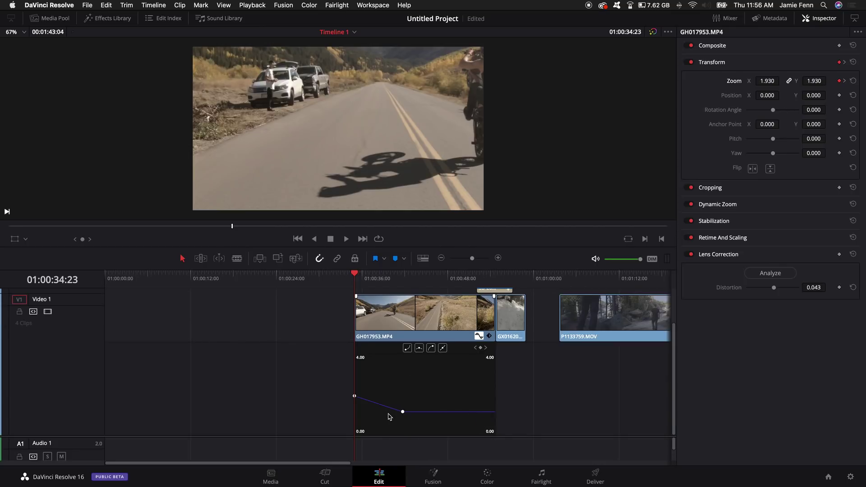
mouse_move(402, 412)
mouse_down()
mouse_move(402, 391)
mouse_move(373, 393)
mouse_move(410, 392)
mouse_move(406, 408)
mouse_up()
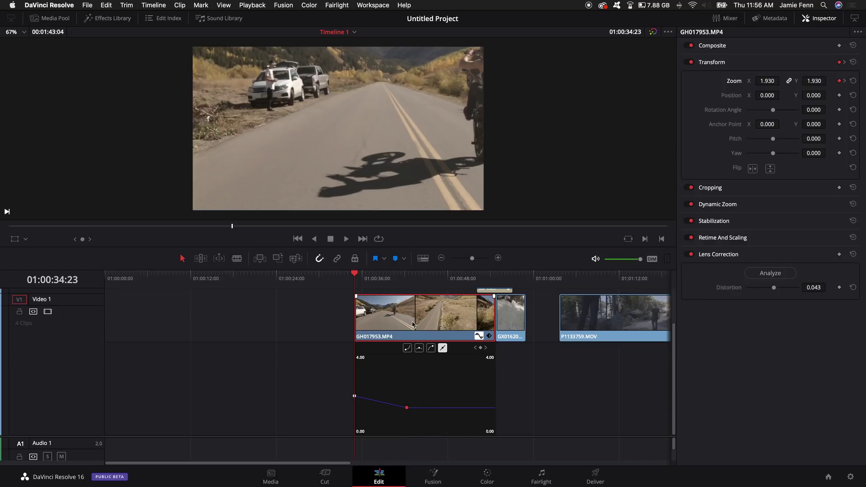
click(431, 348)
mouse_move(395, 407)
mouse_down()
mouse_move(371, 408)
mouse_move(440, 404)
mouse_move(408, 409)
mouse_move(406, 396)
mouse_move(381, 389)
mouse_move(373, 408)
mouse_move(394, 410)
mouse_move(368, 408)
mouse_move(382, 408)
mouse_up()
key(space)
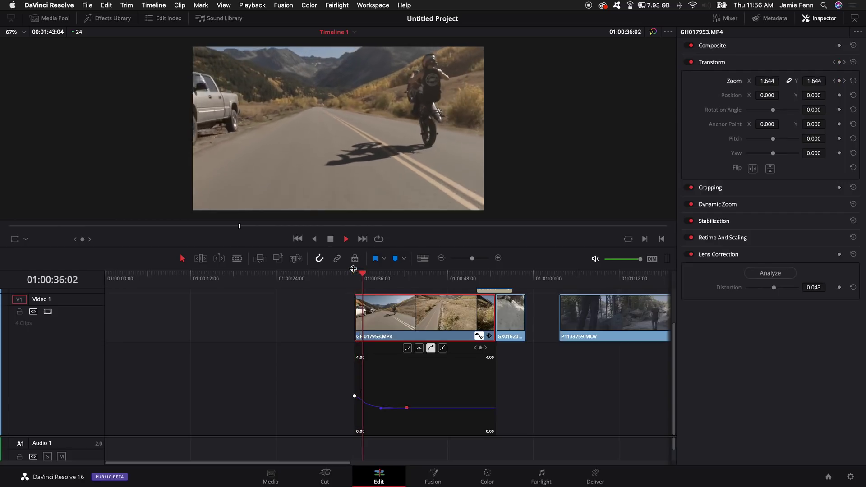
key(space)
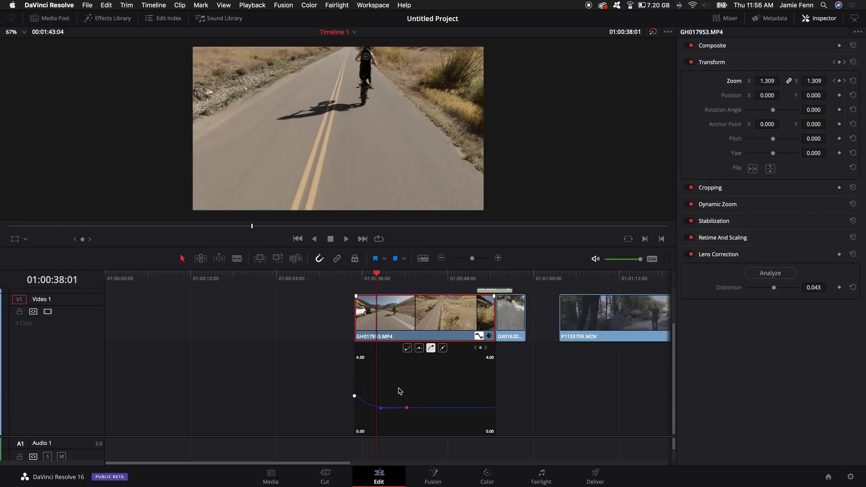
- Move the zoom keyframe earlier and replay the animation from 01:00:34:23
drag(406, 406, 372, 406)
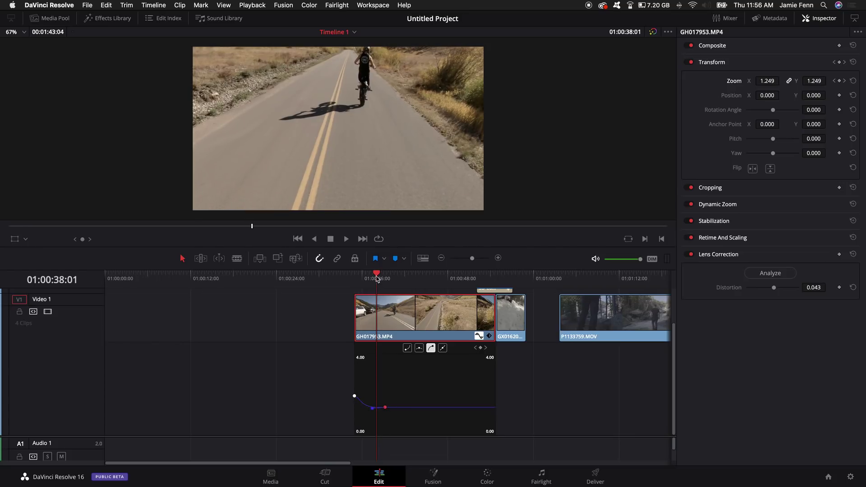
click(356, 277)
key(space)
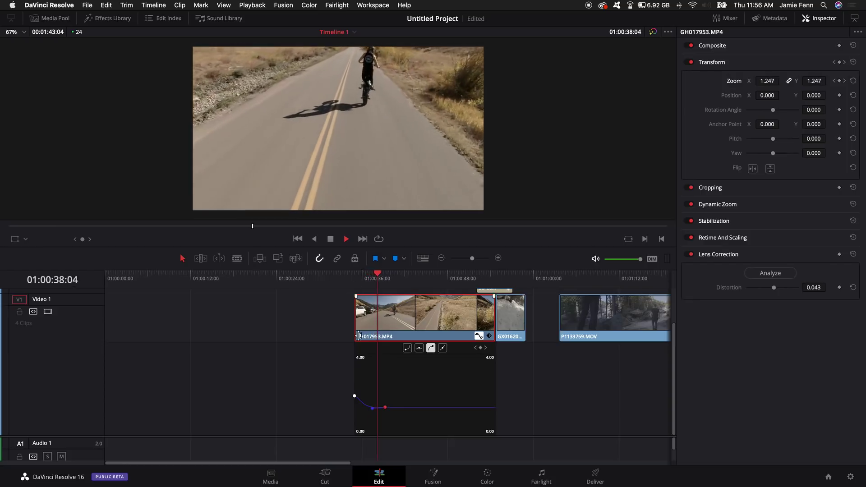
key(space)
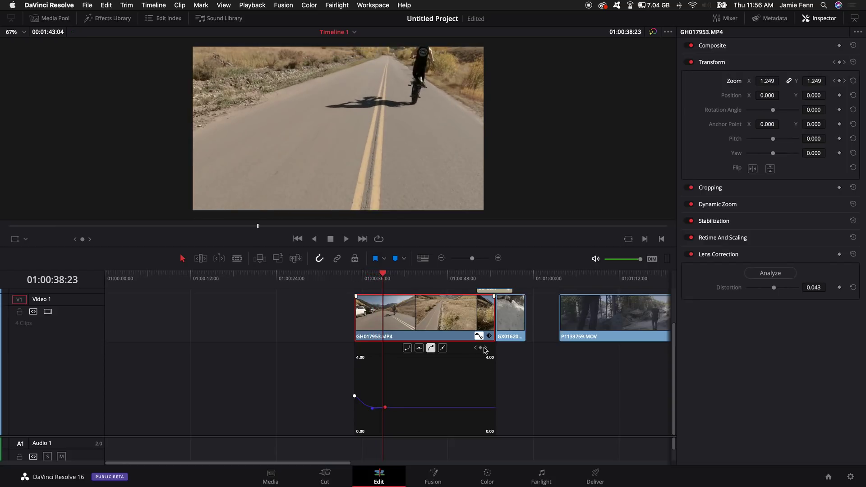
click(485, 348)
drag(385, 275, 405, 280)
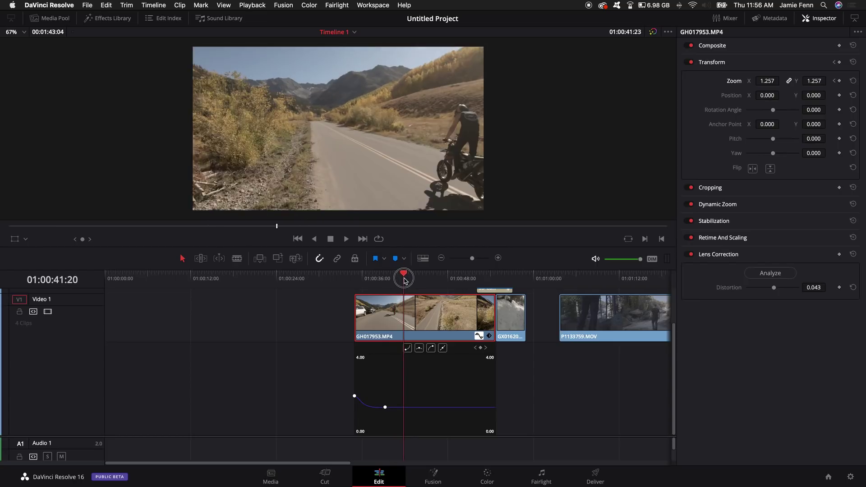
- Add a zoom keyframe at about 2.07 with Bezier handles bulging the curve upward, then replay
click(480, 348)
mouse_move(403, 409)
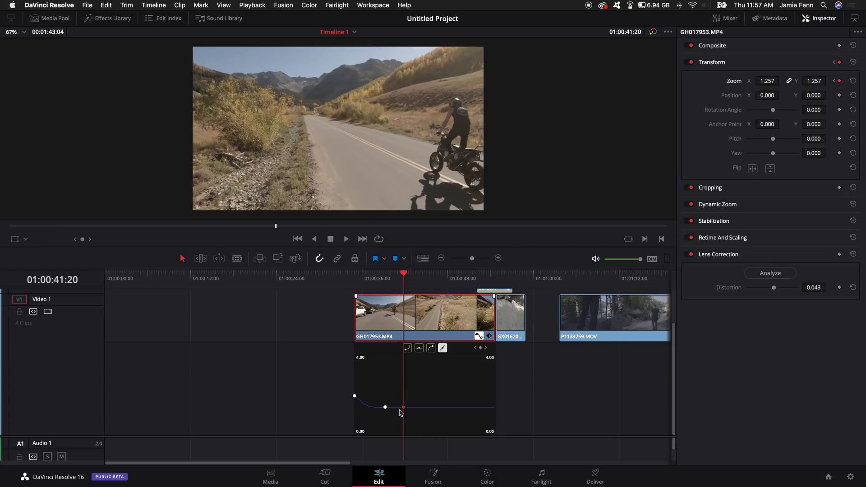
mouse_move(404, 407)
mouse_down()
mouse_move(404, 392)
mouse_move(406, 422)
mouse_move(406, 398)
mouse_up()
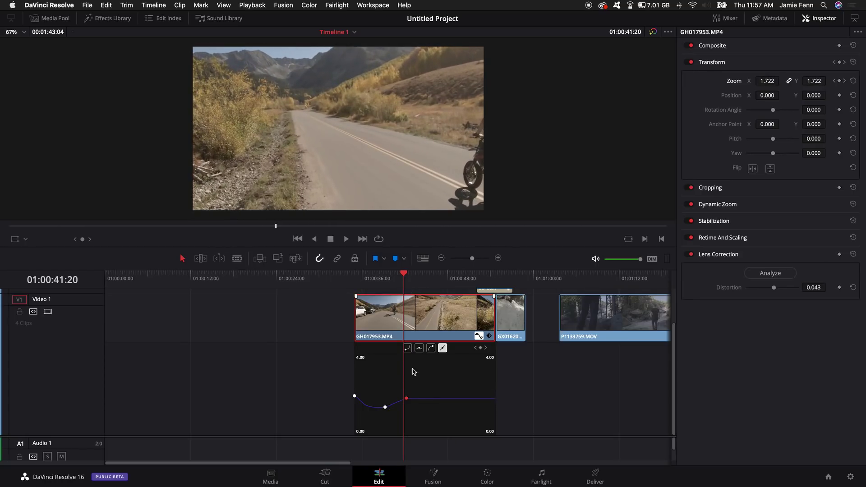
click(427, 349)
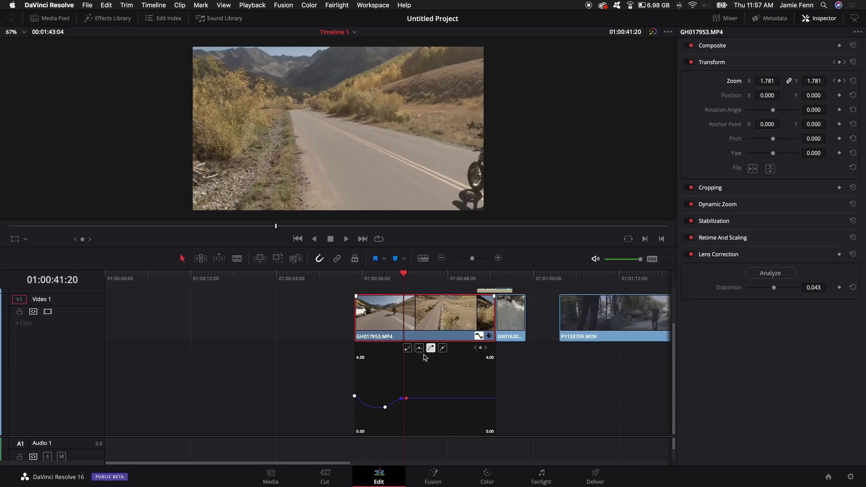
drag(401, 398, 385, 399)
drag(471, 258, 476, 258)
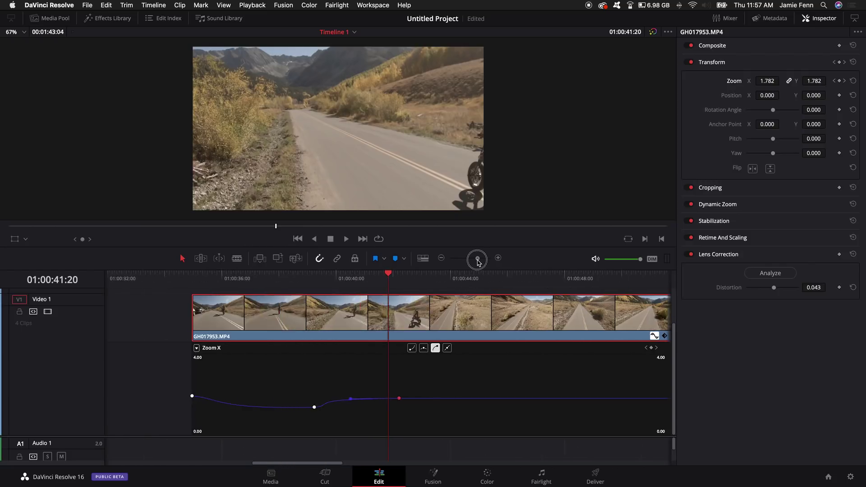
drag(356, 400, 366, 381)
key(slash)
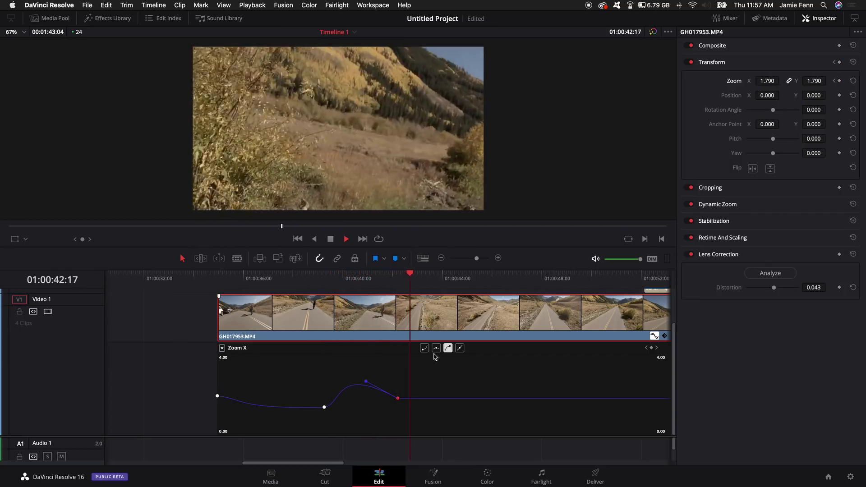
drag(476, 258, 473, 259)
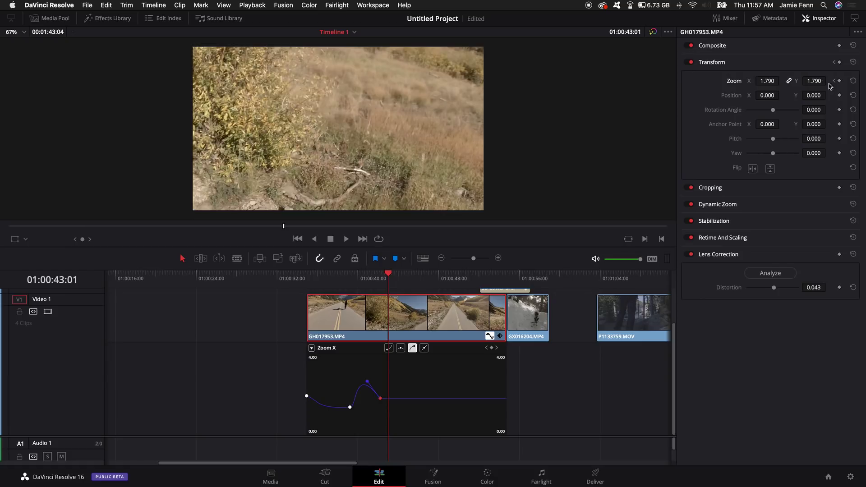
- Reset the clip's zoom to 1.000 and extend GH017953.MP4's start earlier
click(852, 81)
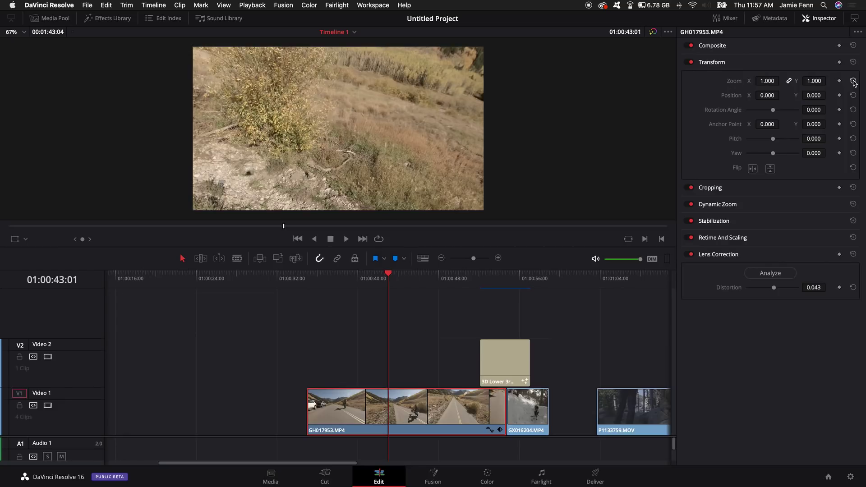
drag(383, 408, 357, 408)
drag(280, 345, 280, 345)
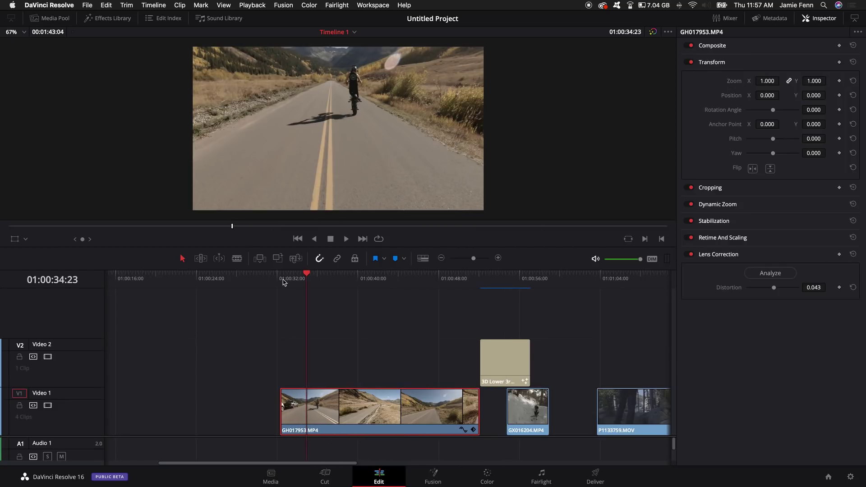
click(277, 280)
drag(281, 403, 270, 403)
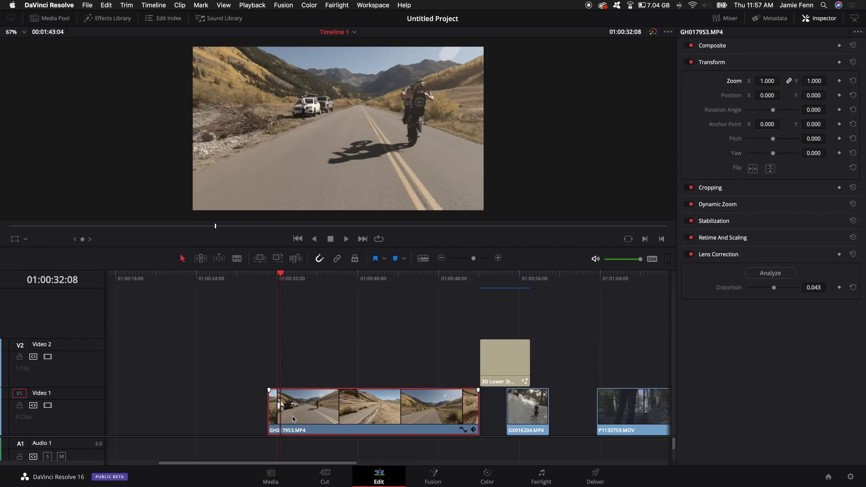
- Add a speed point in GH017953.MP4's retime controls and speed up the opening part
right_click(405, 404)
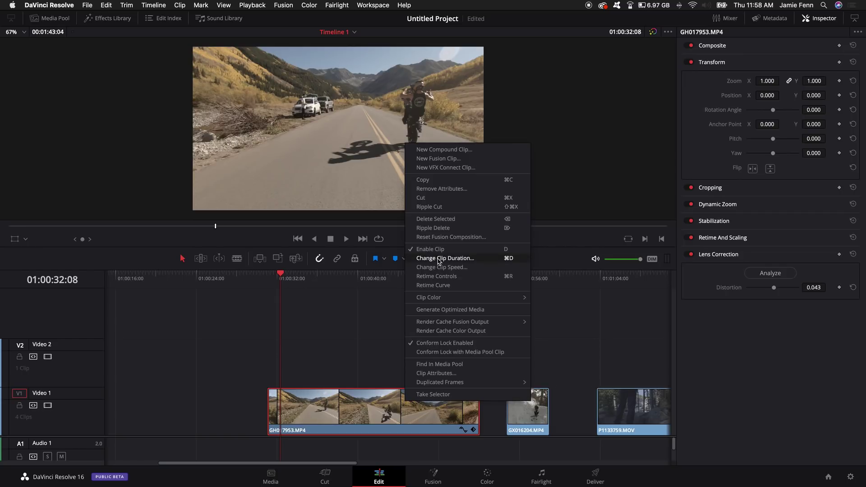
click(437, 277)
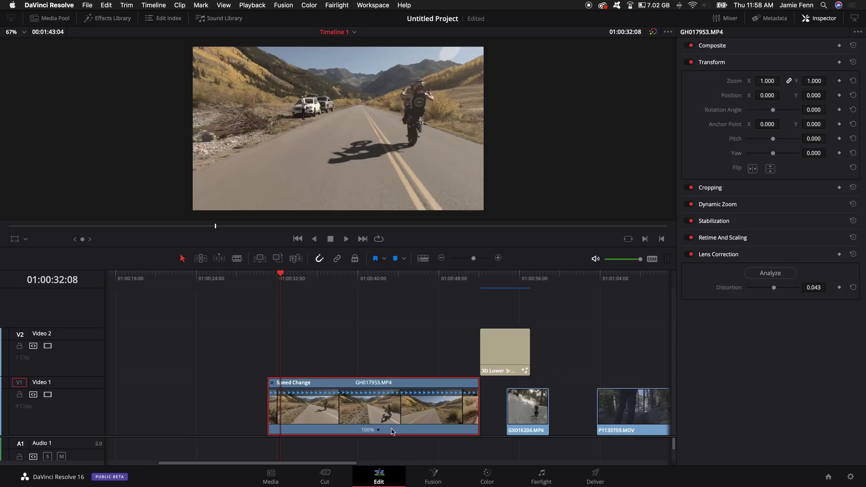
drag(280, 277, 299, 283)
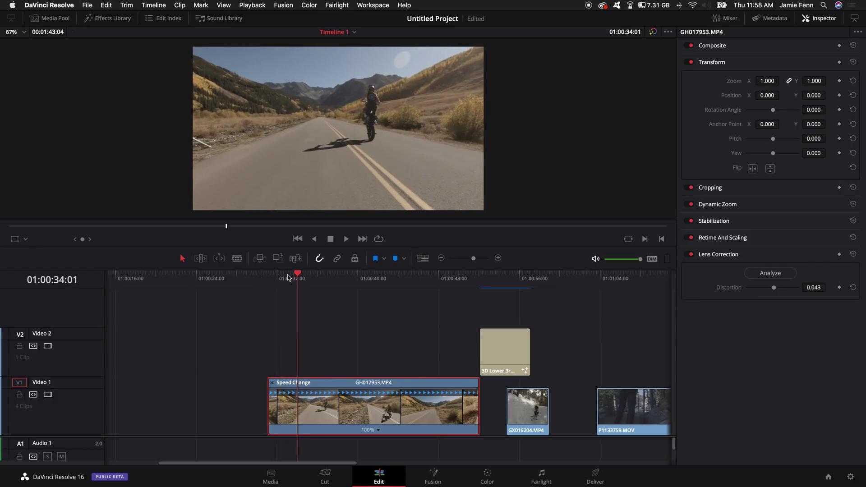
click(379, 432)
click(404, 391)
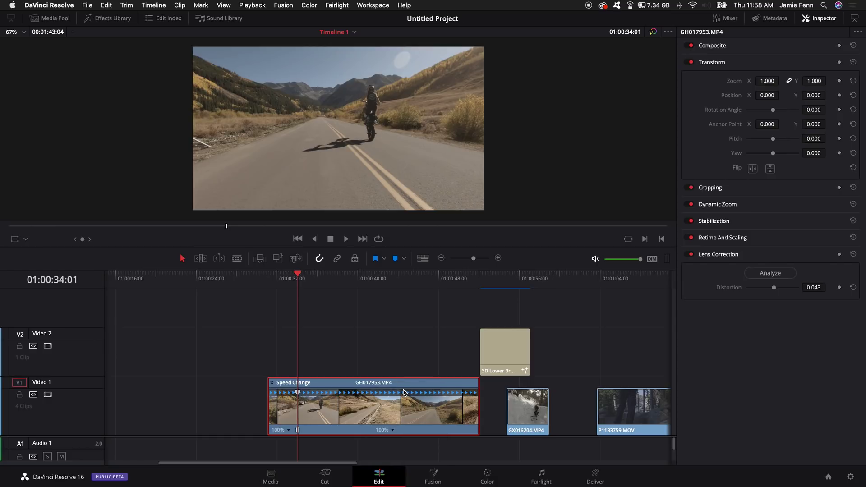
drag(297, 275, 277, 276)
mouse_move(297, 393)
mouse_down()
mouse_move(278, 395)
mouse_move(339, 396)
mouse_move(295, 395)
mouse_up()
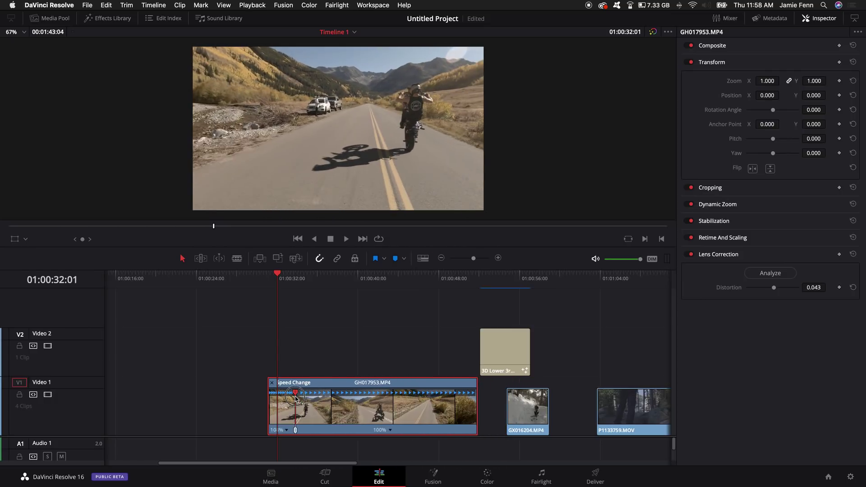
- Push the opening section's speed up to 499% and play back the ramp
drag(473, 258, 480, 258)
drag(506, 395, 366, 401)
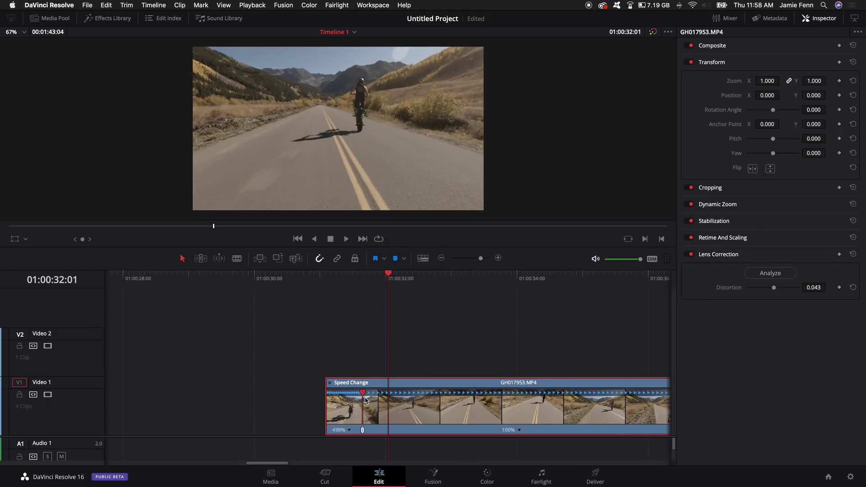
click(321, 278)
key(space)
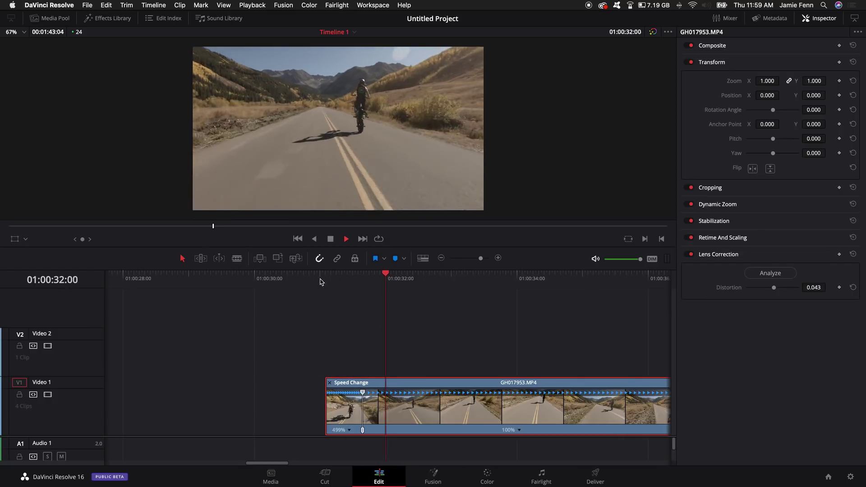
click(324, 278)
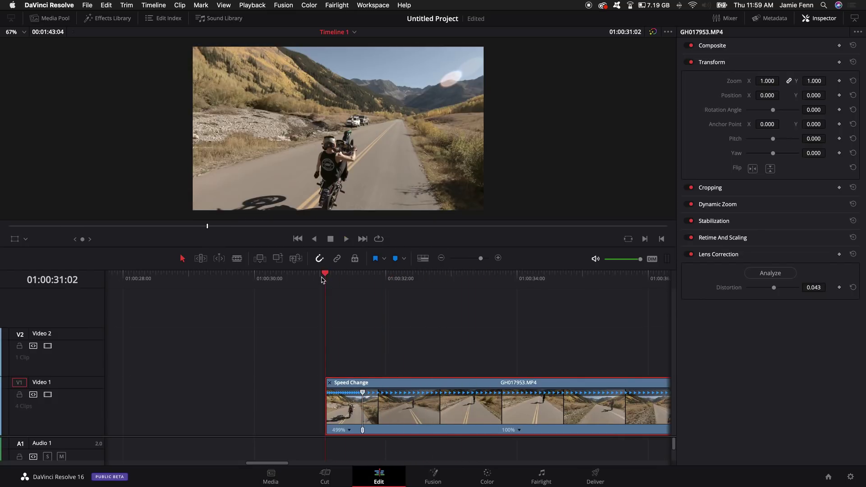
- Reposition the speed point where the 499% section hands off to 100% speed
drag(363, 431, 345, 431)
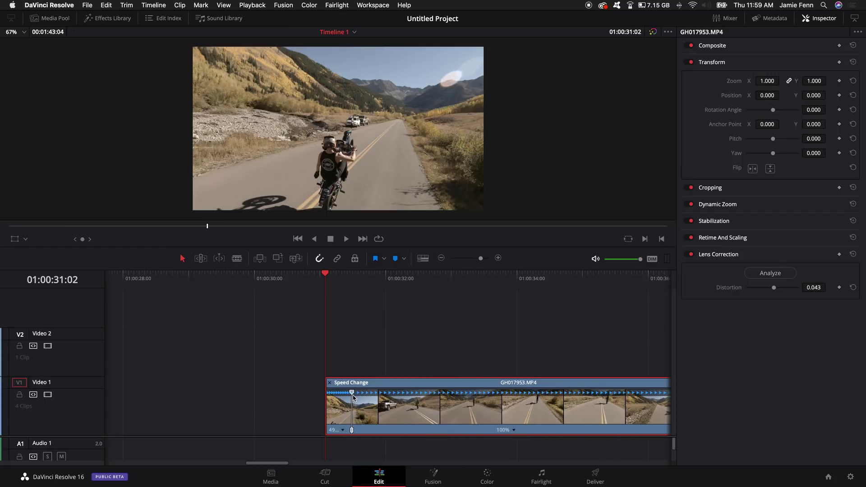
drag(354, 395, 354, 405)
drag(389, 434, 363, 430)
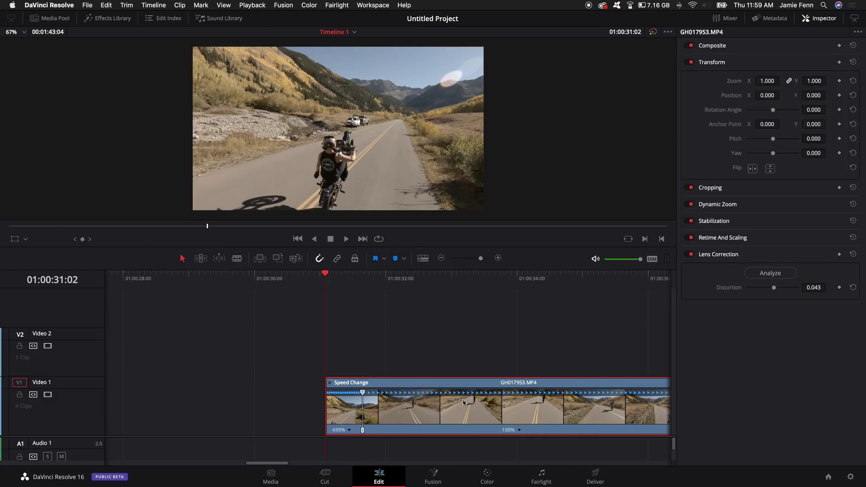
scroll(362, 388, right, 10)
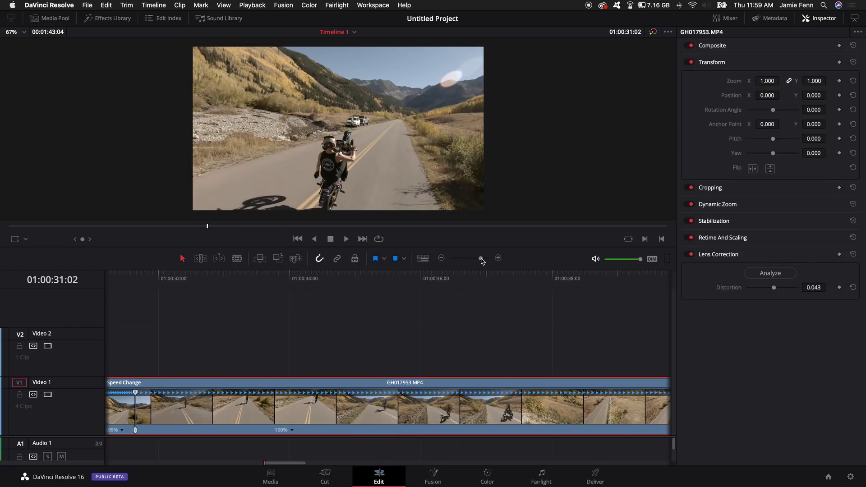
drag(480, 258, 478, 258)
scroll(532, 387, right, 2)
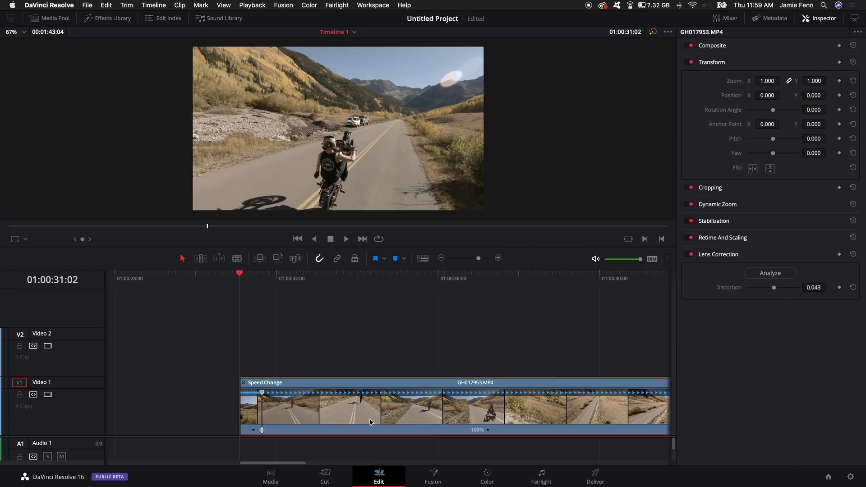
right_click(370, 422)
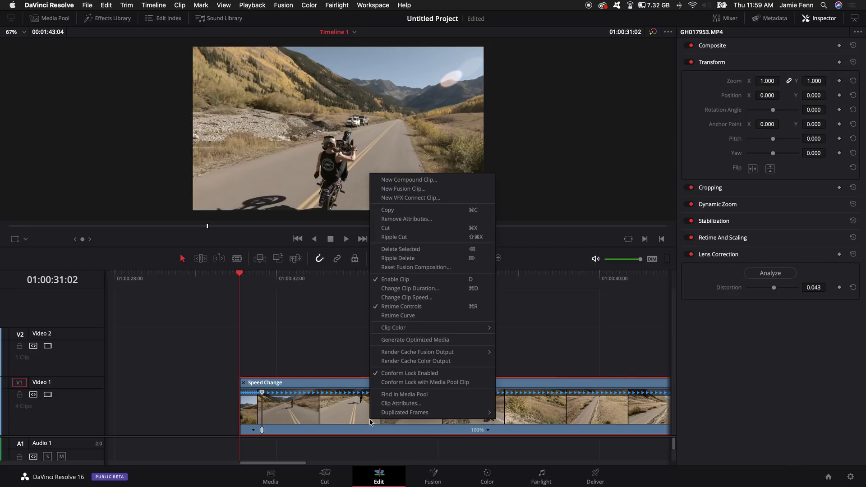
- Show the Retime Frame curve for GH017953.MP4 and ease the speed-change keyframe
click(398, 316)
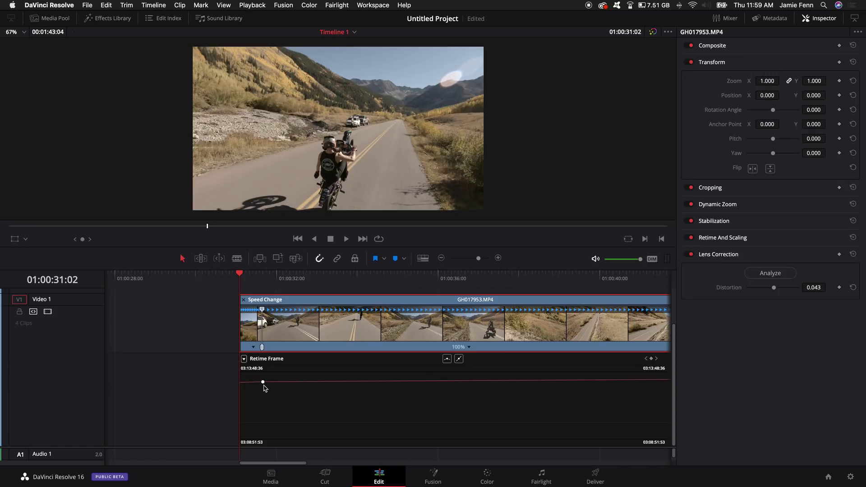
drag(478, 261, 480, 258)
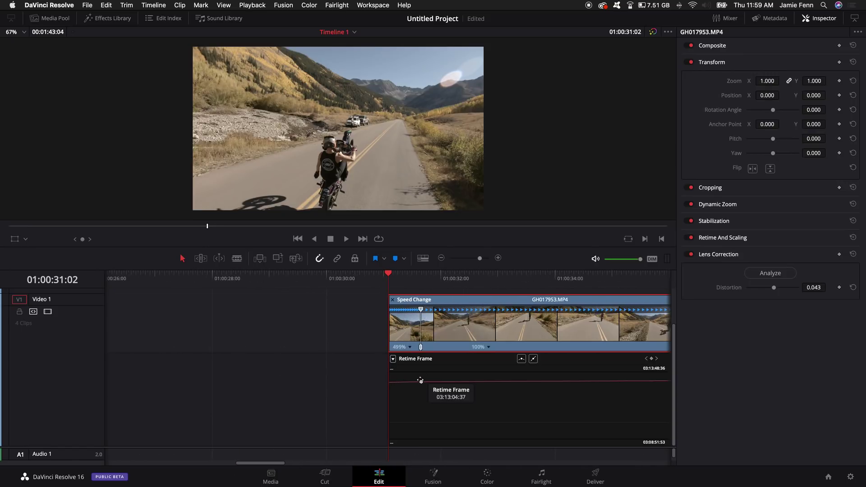
key(space)
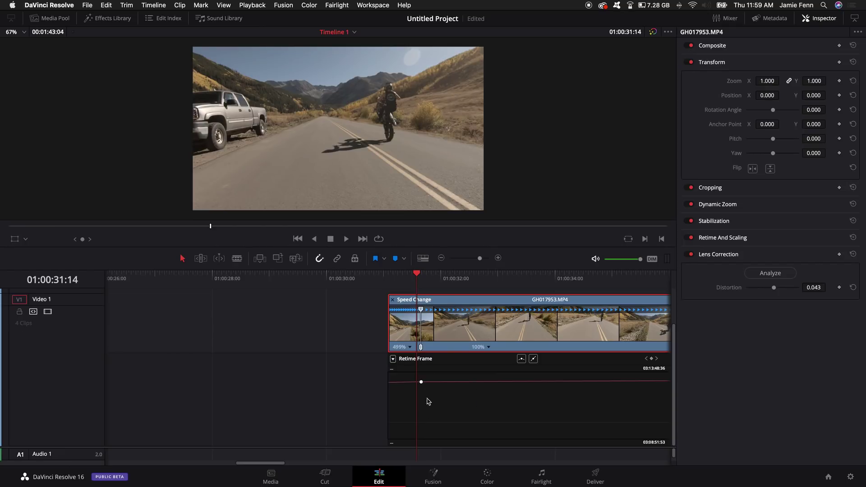
click(434, 378)
click(523, 359)
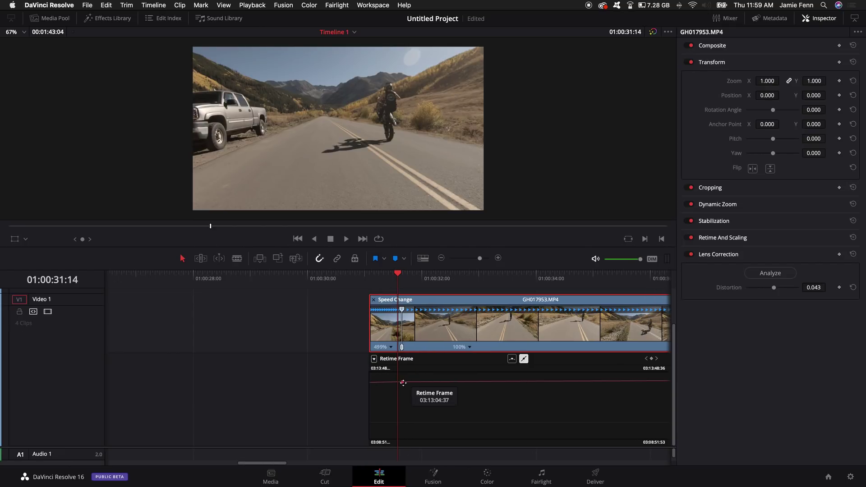
click(512, 359)
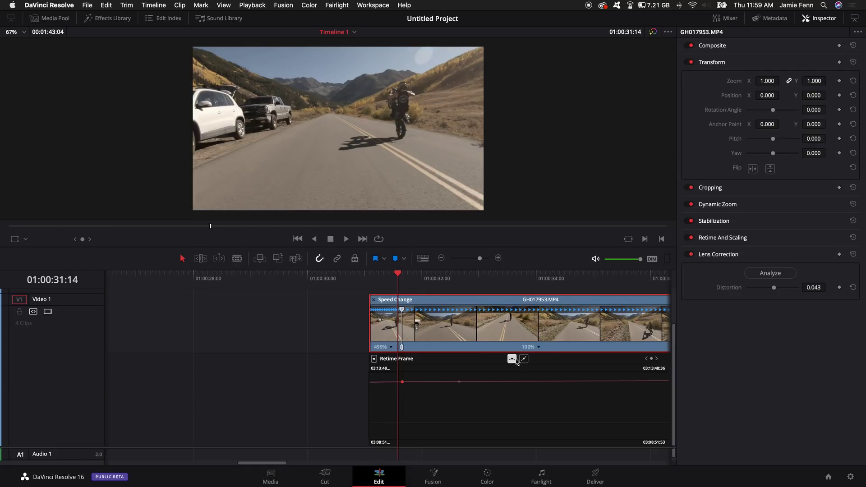
mouse_move(402, 382)
mouse_down()
mouse_move(410, 378)
mouse_move(387, 382)
mouse_move(421, 384)
mouse_move(411, 396)
mouse_move(419, 381)
mouse_move(437, 381)
mouse_move(409, 383)
mouse_up()
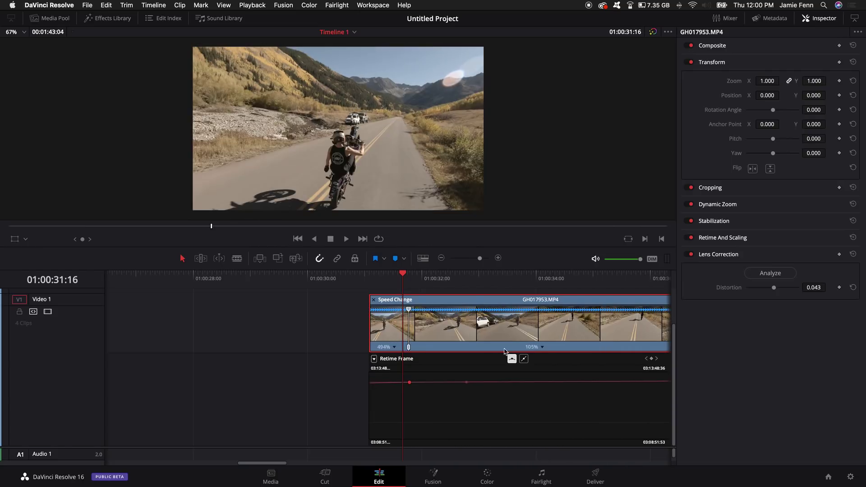
- Reset the 105% section to 100% speed and play back the adjusted ramp
click(543, 347)
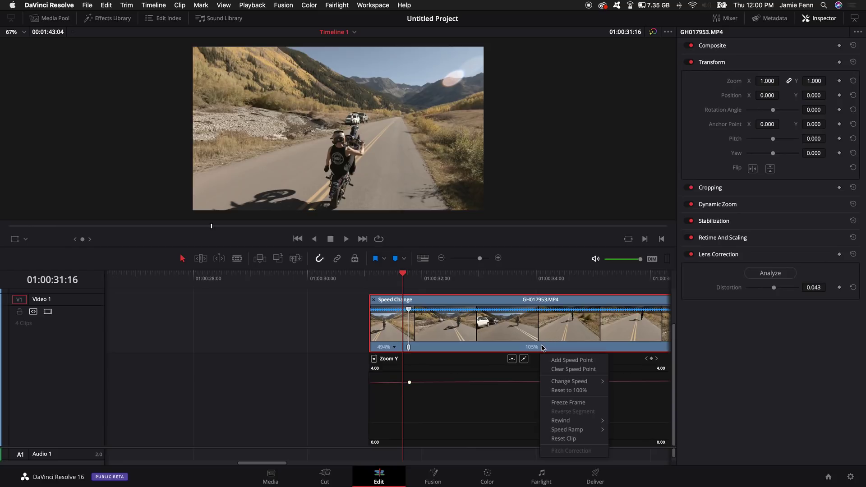
click(569, 391)
click(370, 277)
key(space)
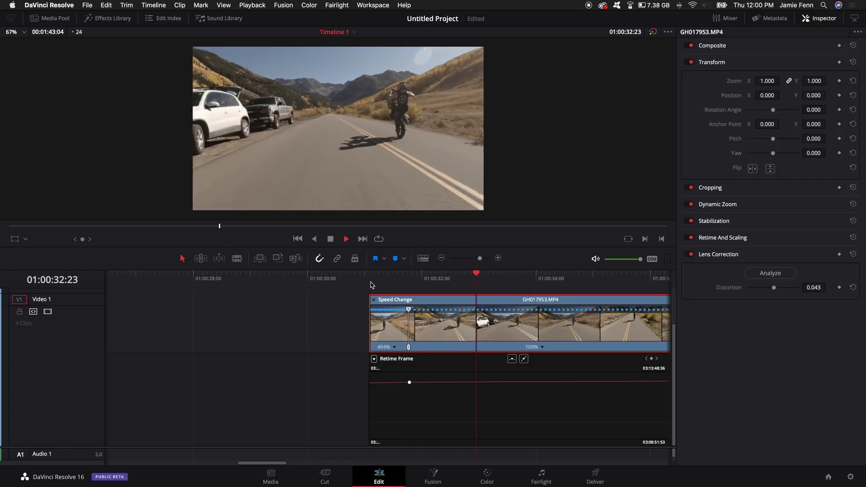
scroll(479, 376, up, 2)
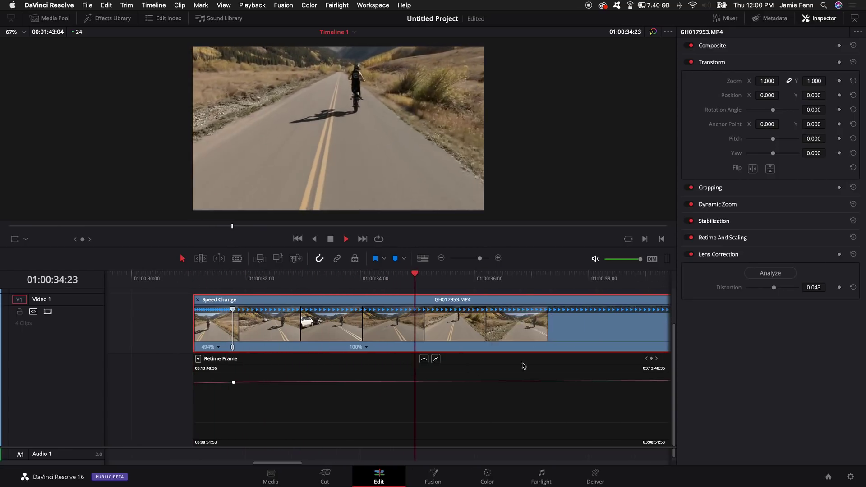
key(space)
drag(479, 258, 477, 260)
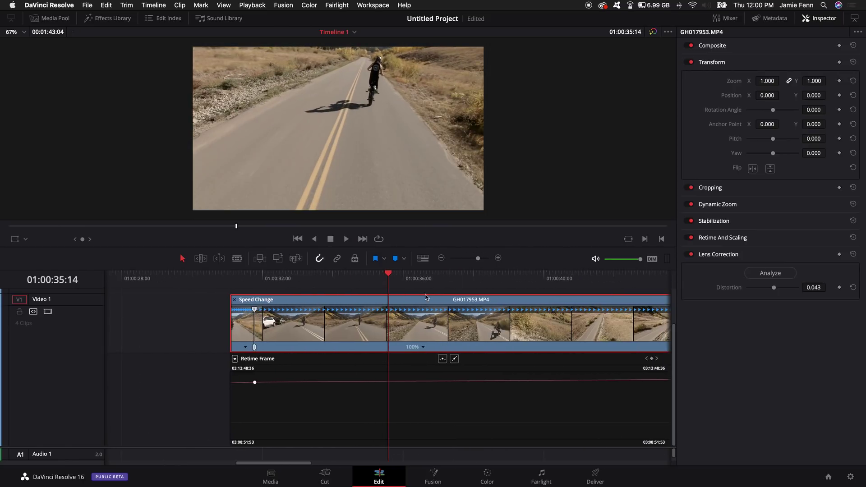
click(236, 359)
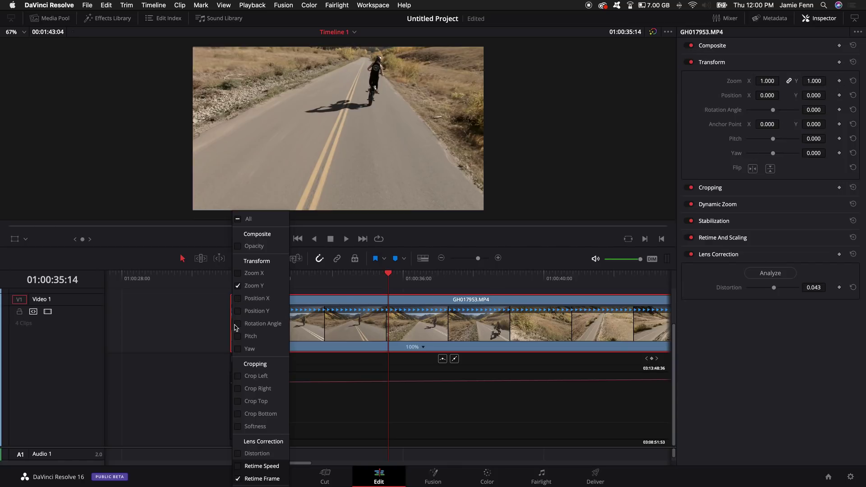
- Display the Position X curve and add keyframes at two playhead positions, including 01:00:32:09
click(238, 299)
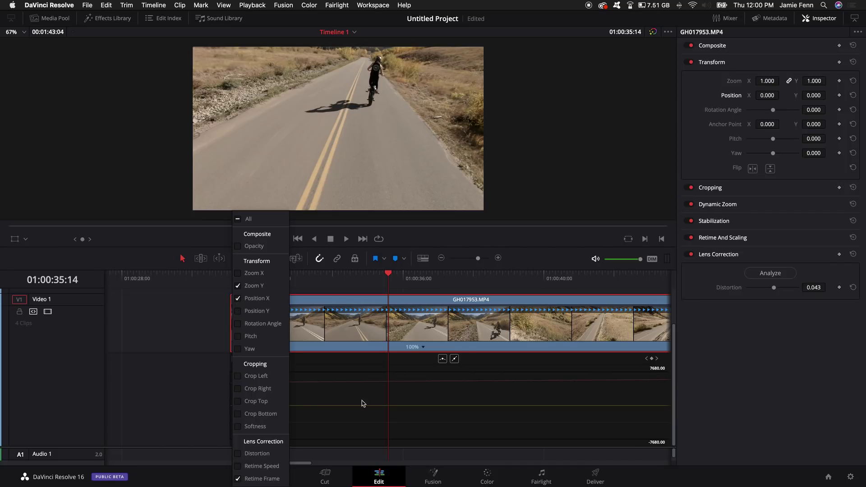
click(377, 403)
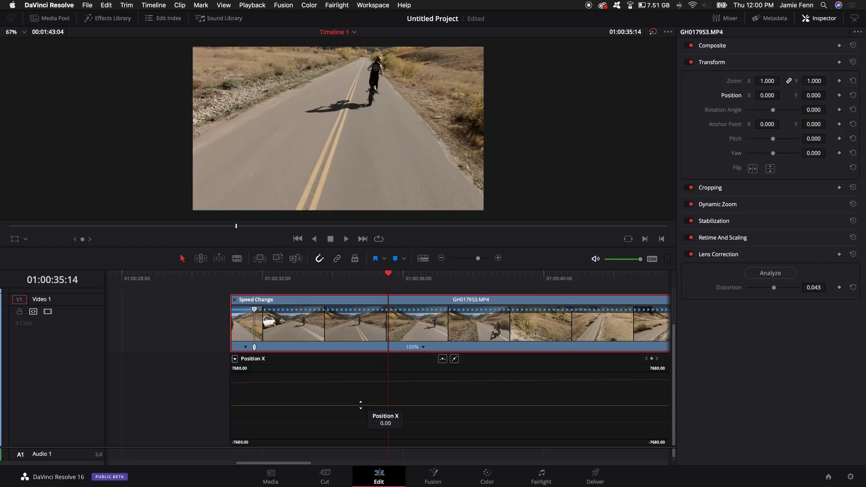
drag(391, 282, 356, 280)
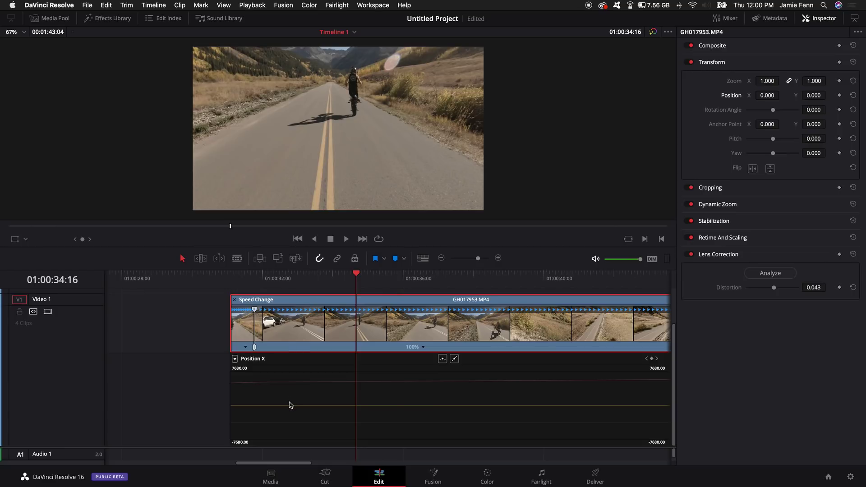
click(651, 358)
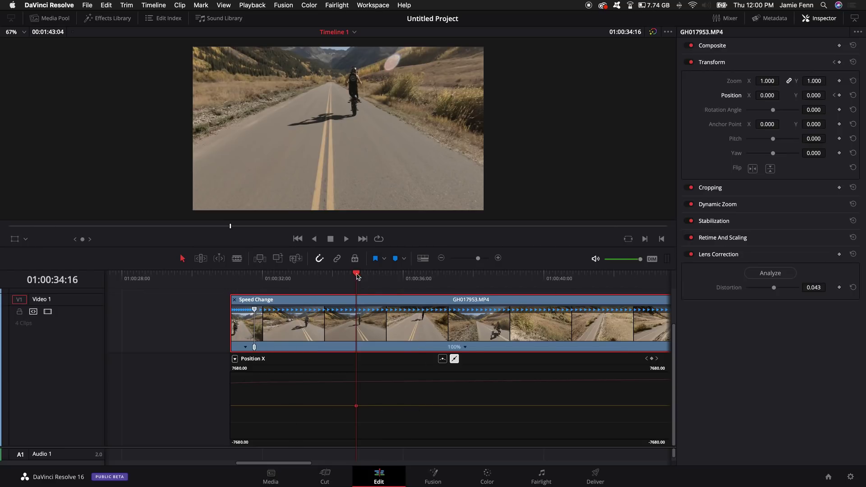
drag(356, 274, 276, 279)
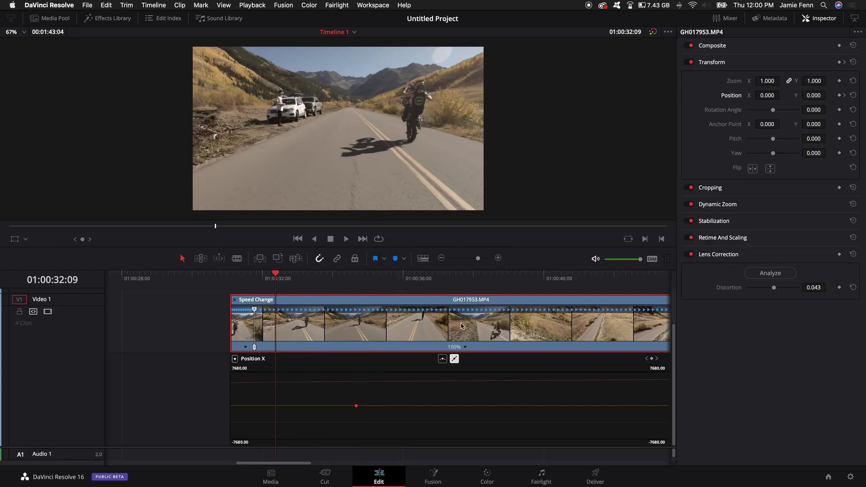
click(652, 359)
- Raise the second Position X keyframe to slide the image sideways, play it back, then switch to Fusion
drag(275, 406, 274, 405)
click(264, 280)
key(space)
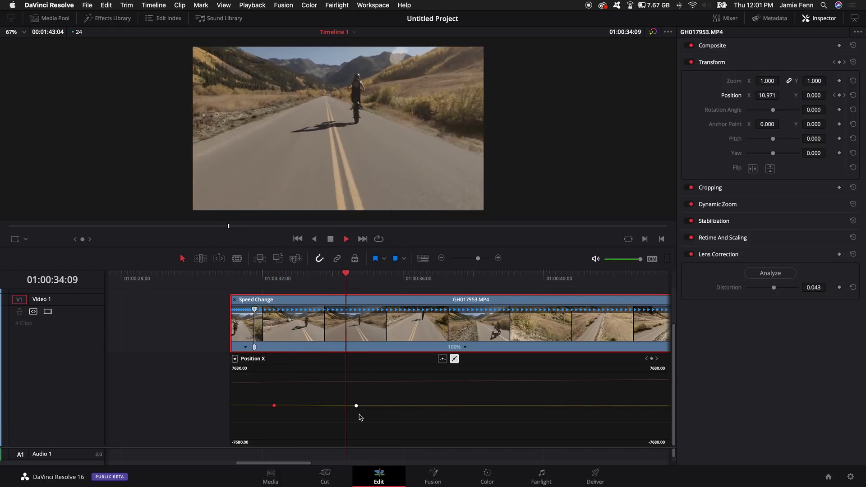
key(space)
drag(478, 258, 468, 260)
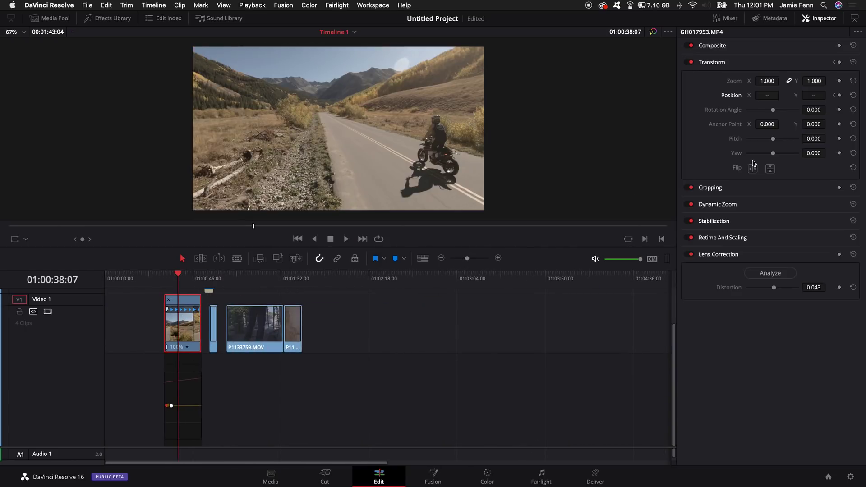
scroll(250, 307, up, 1)
scroll(250, 307, right, 1)
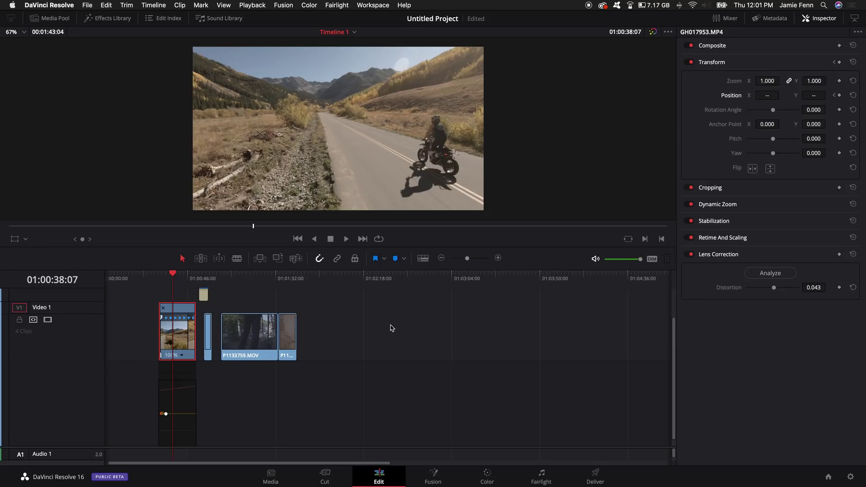
key(shift+5)
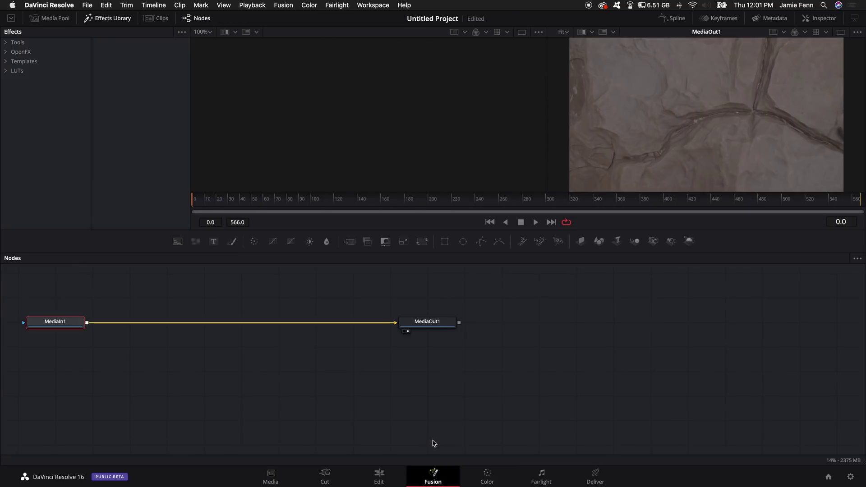
- Spread the MediaIn1 and MediaOut1 nodes apart, enlarge the viewers, and play the comp
drag(428, 324, 583, 326)
drag(67, 325, 177, 328)
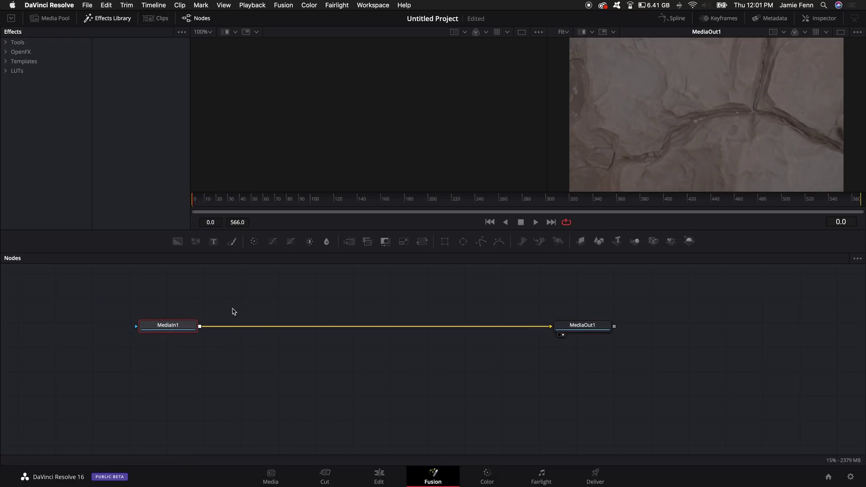
mouse_move(165, 332)
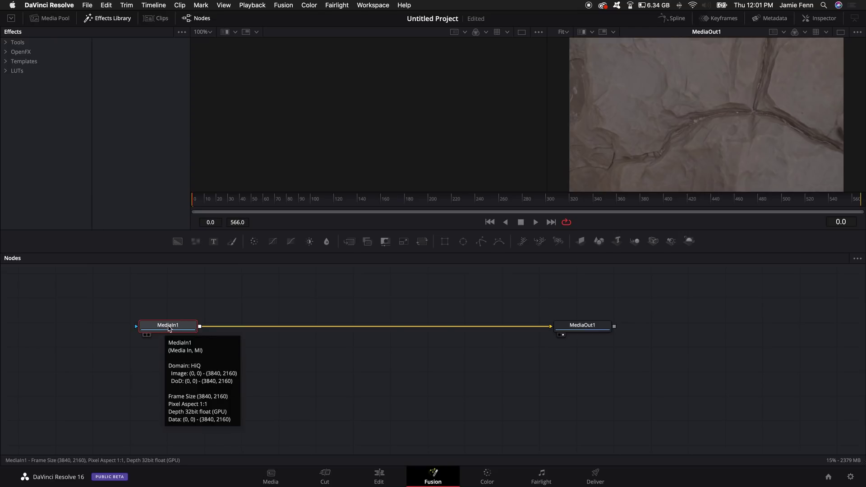
drag(602, 253, 601, 297)
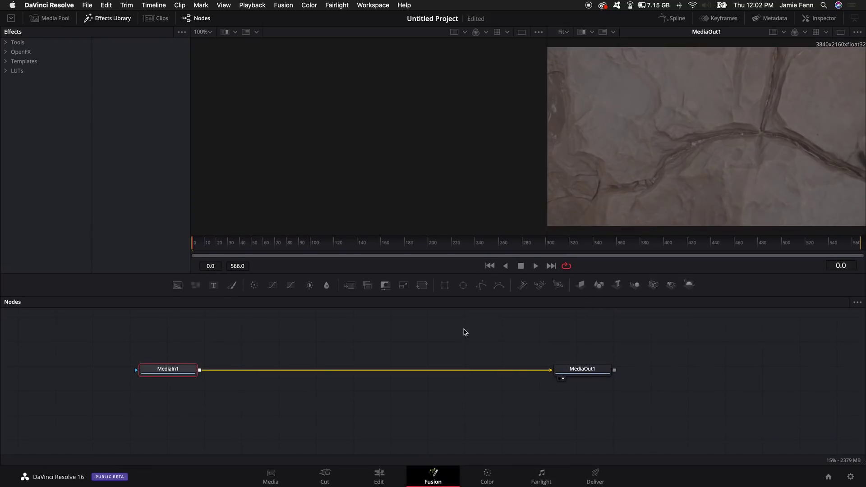
drag(187, 370, 247, 368)
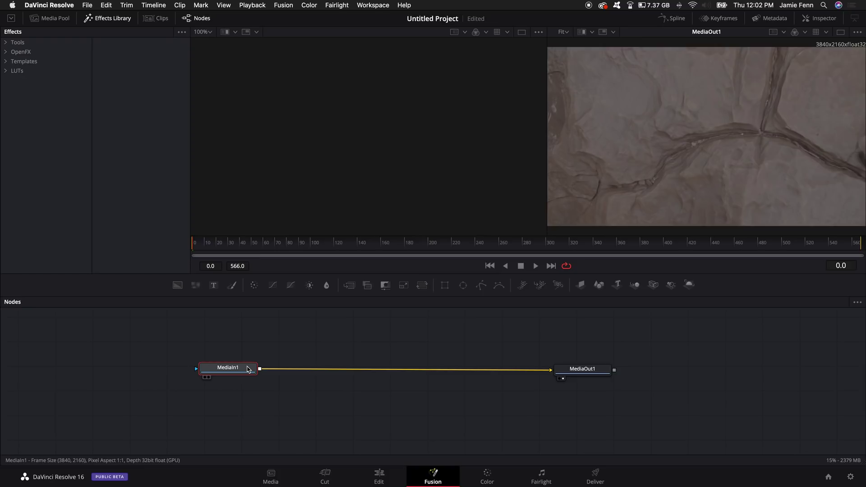
drag(247, 369, 219, 372)
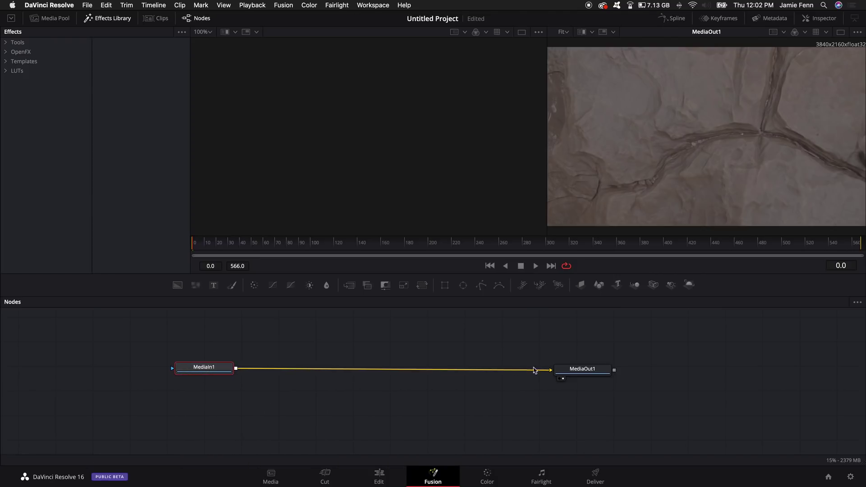
scroll(471, 347, up, 3)
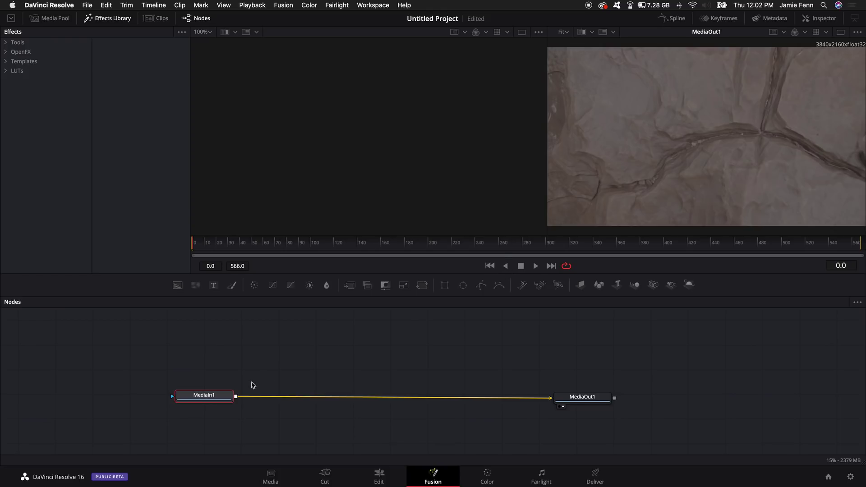
key(space)
key(space)
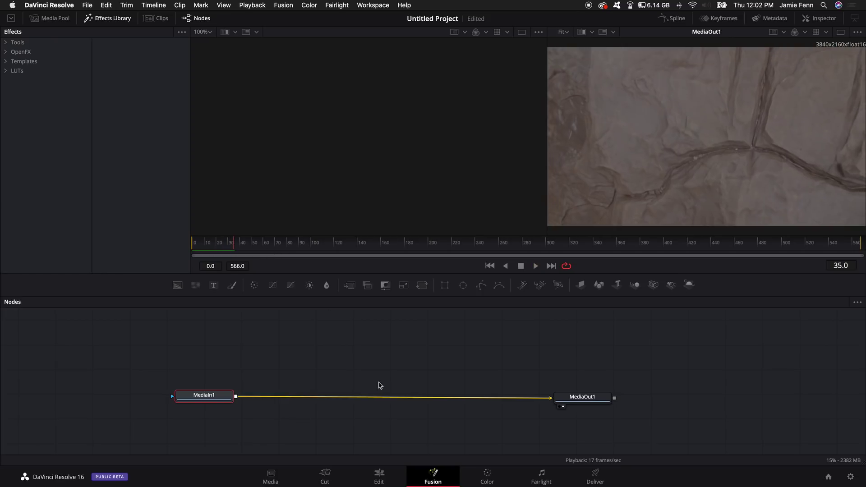
- Place the playhead on the rock clip in the Edit timeline and return to Fusion
click(377, 479)
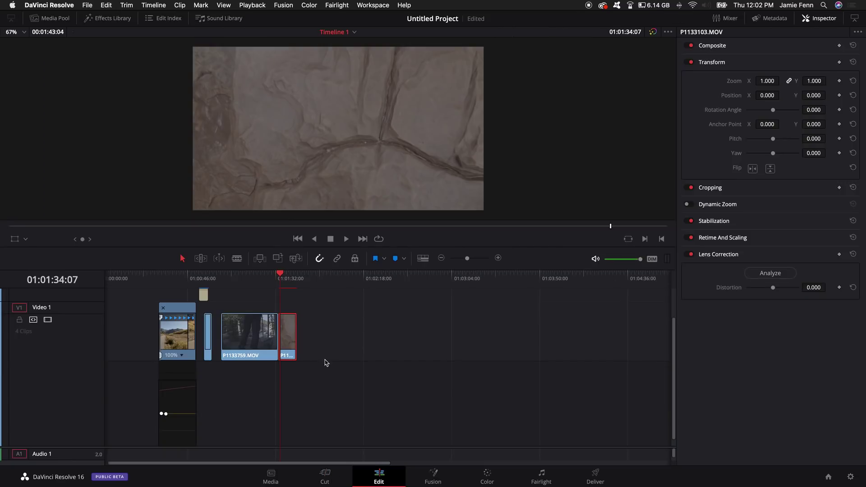
click(468, 258)
drag(469, 260, 475, 259)
drag(429, 278, 454, 290)
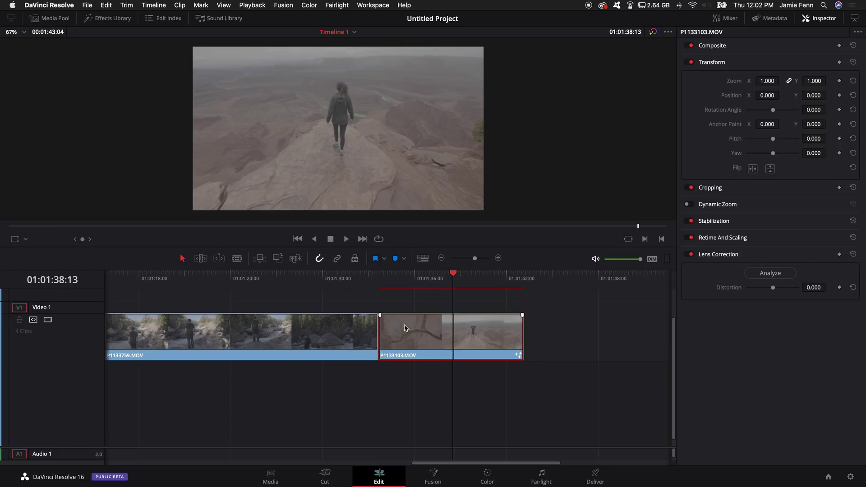
click(328, 279)
click(406, 276)
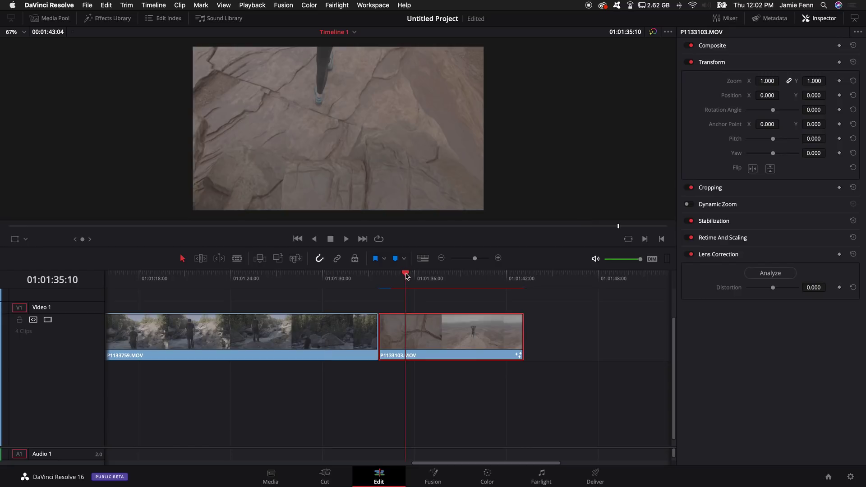
right_click(434, 348)
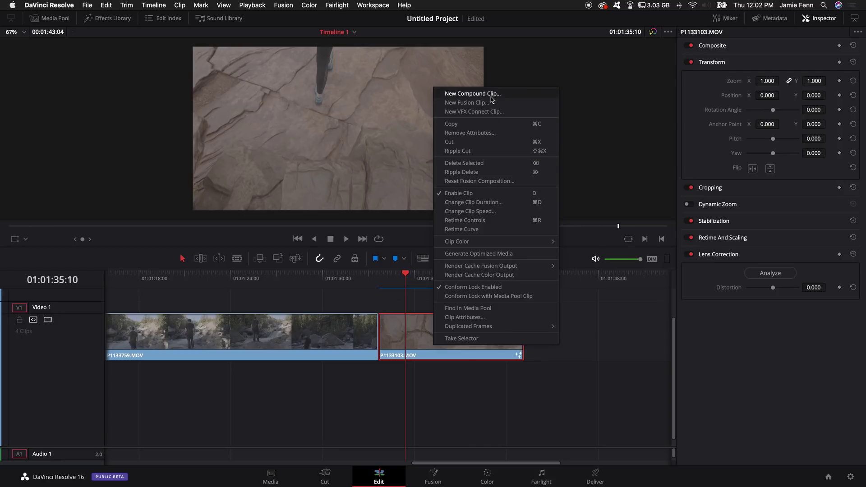
click(431, 465)
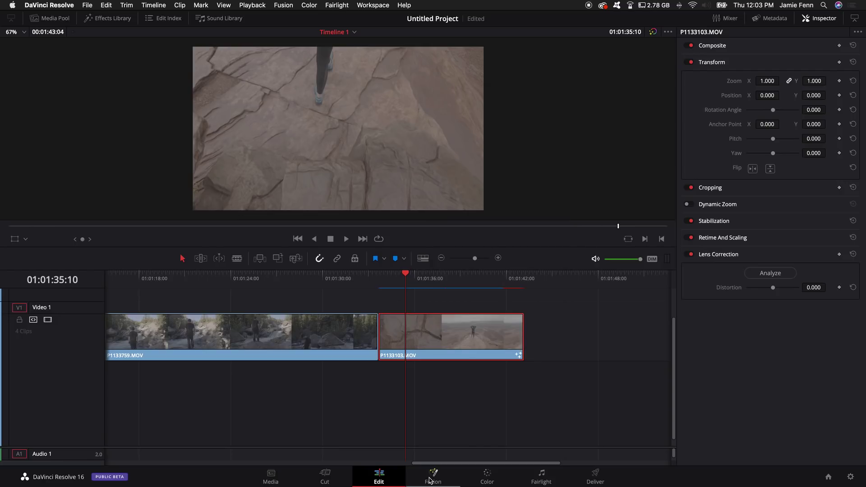
click(431, 480)
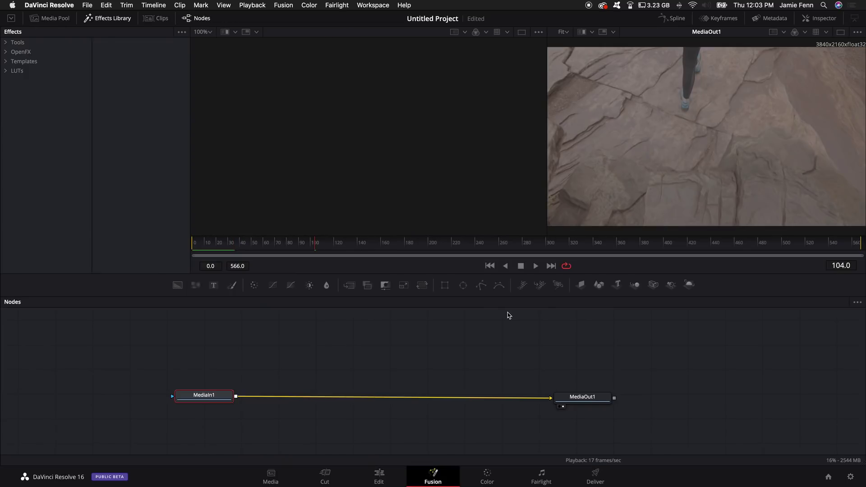
- Revisit P1133103.MOV on the Edit page, then drag MediaIn1 up-left in the Fusion graph
mouse_move(212, 396)
mouse_down()
mouse_move(286, 391)
mouse_move(230, 392)
mouse_move(214, 402)
mouse_up()
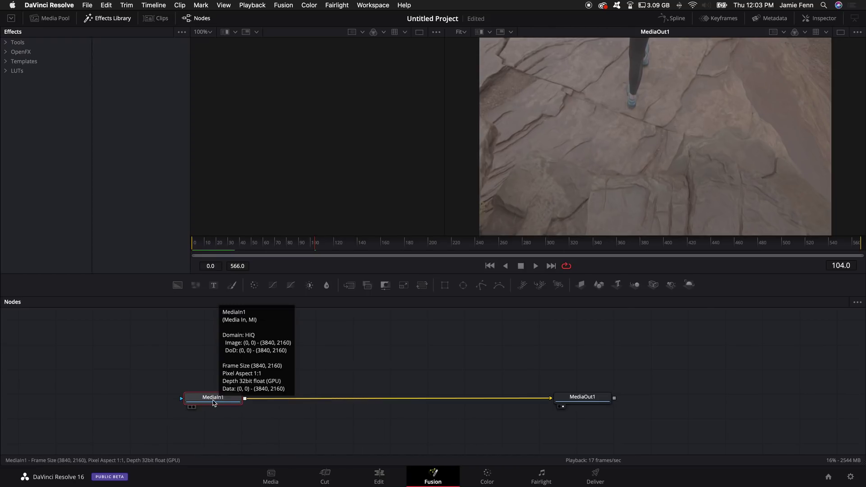
key(shift+4)
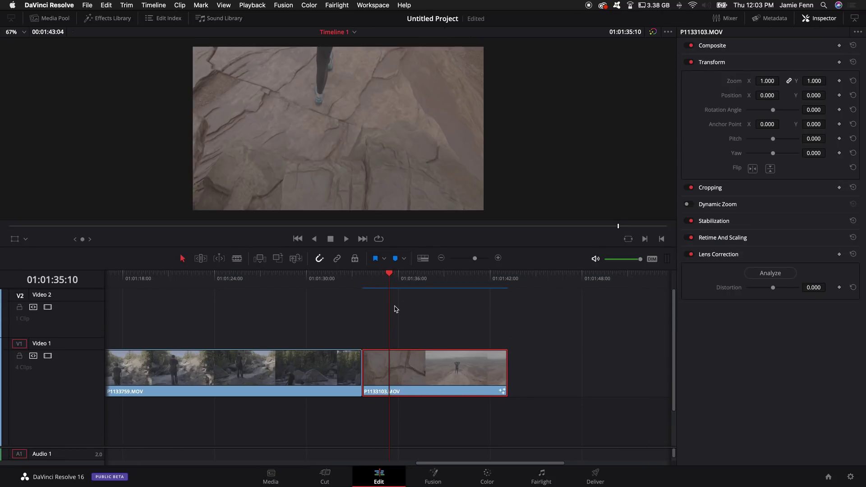
right_click(436, 391)
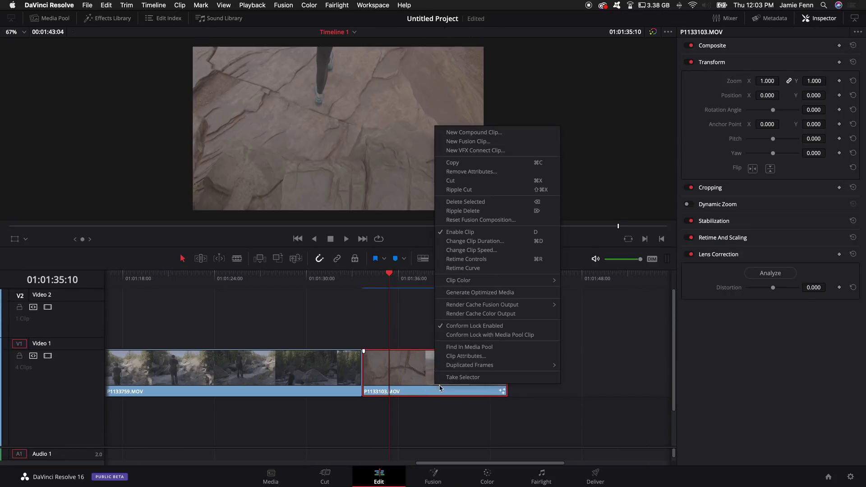
click(379, 324)
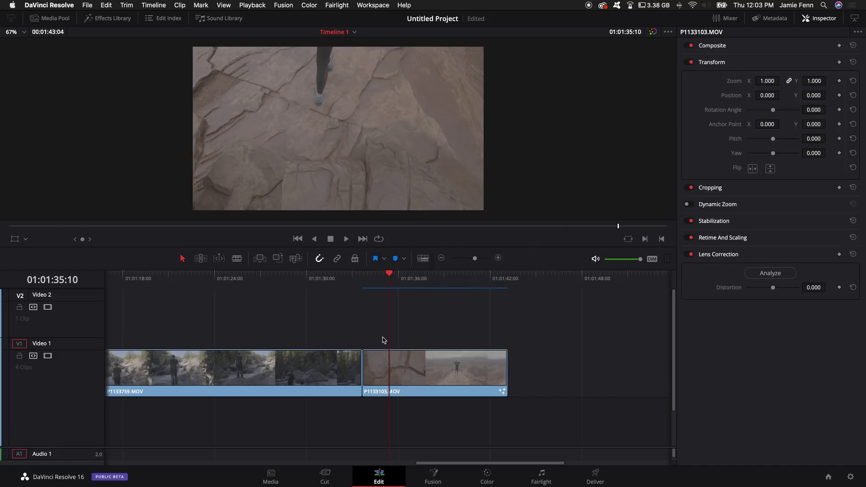
click(433, 478)
mouse_move(196, 399)
mouse_down()
mouse_move(183, 411)
mouse_move(189, 387)
mouse_up()
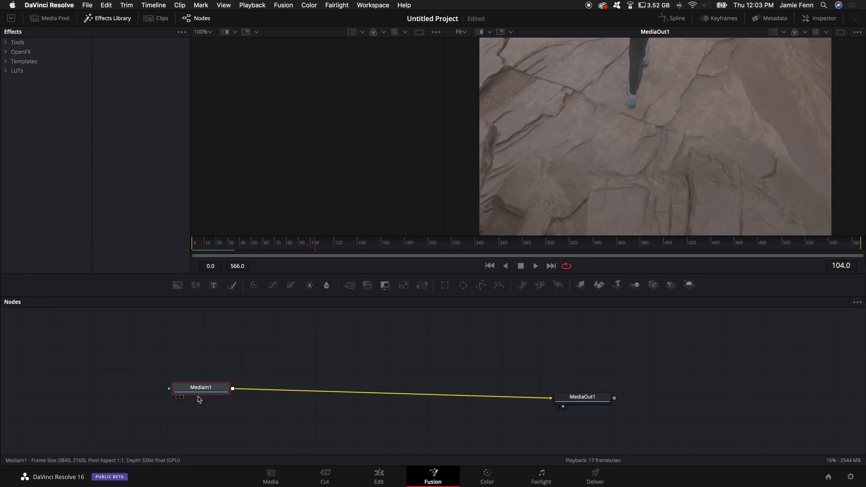
- Drag MediaIn1 and MediaOut1 until their link runs level, then deselect the nodes
mouse_move(206, 395)
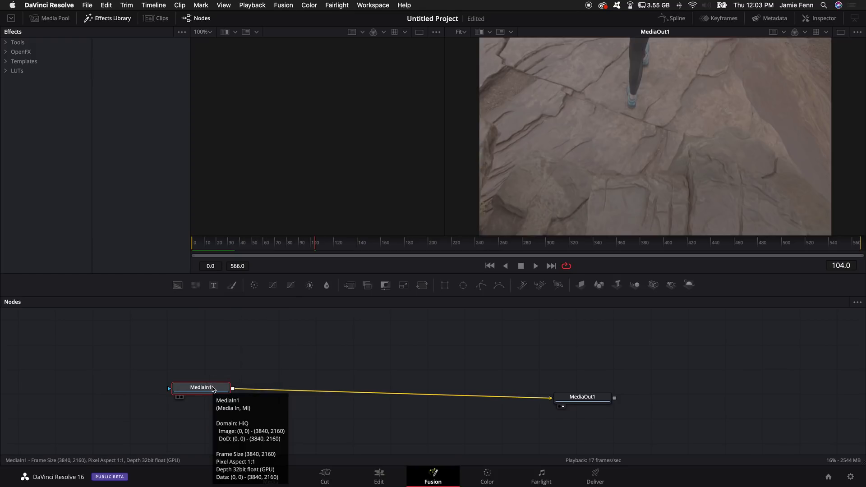
drag(213, 388, 240, 395)
drag(582, 399, 585, 389)
drag(252, 396, 235, 392)
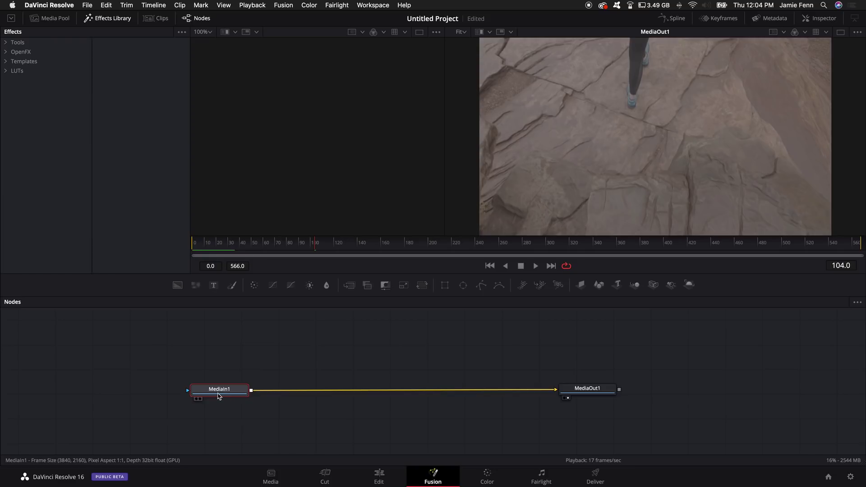
drag(219, 394, 218, 394)
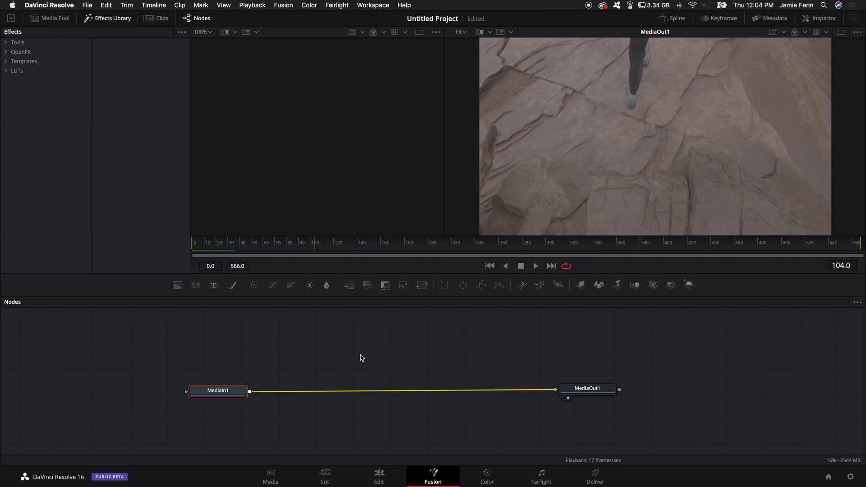
scroll(351, 364, up, 3)
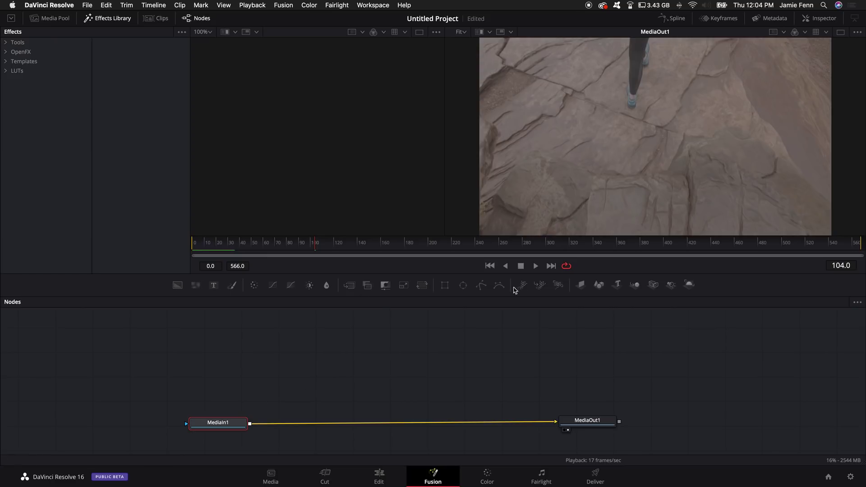
click(359, 361)
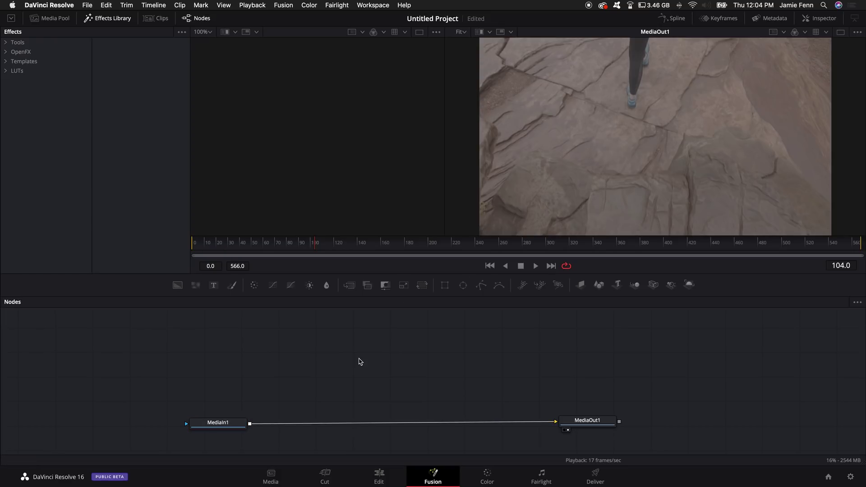
- Add a Merge (Mrg) node by searching 'merge' in the Shift+Space Select Tool list
key(shift+space)
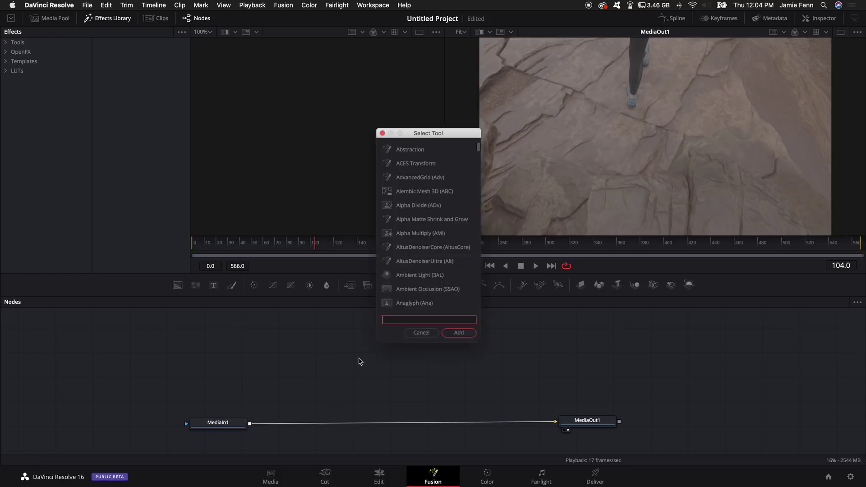
scroll(438, 250, down, 15)
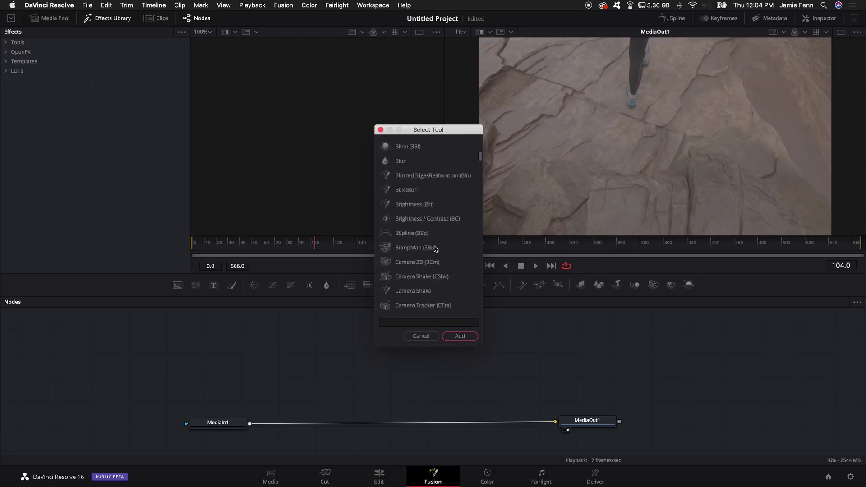
scroll(441, 257, up, 15)
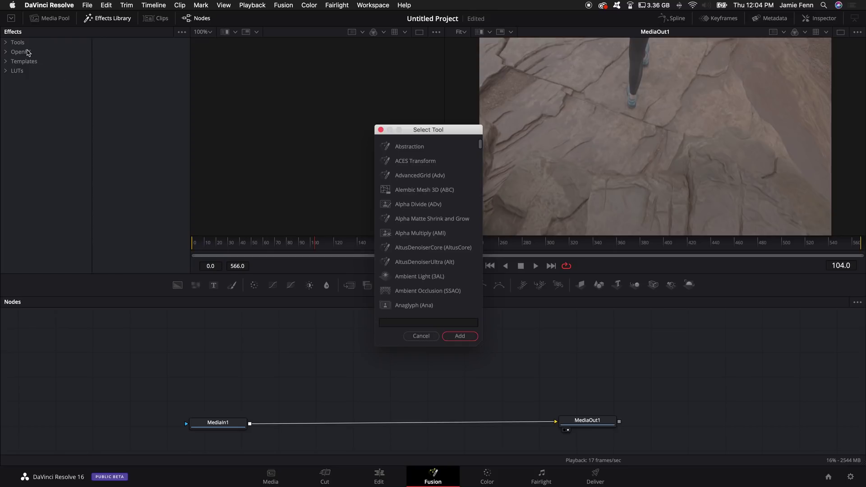
click(404, 322)
text(merge)
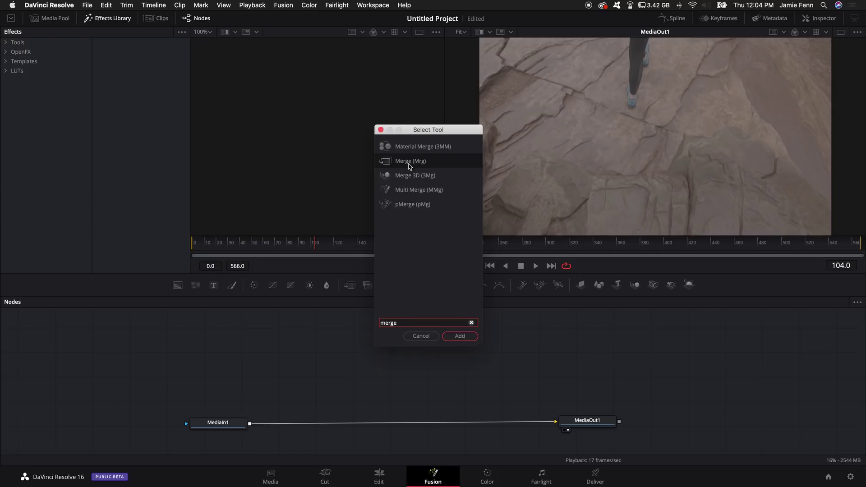
click(459, 336)
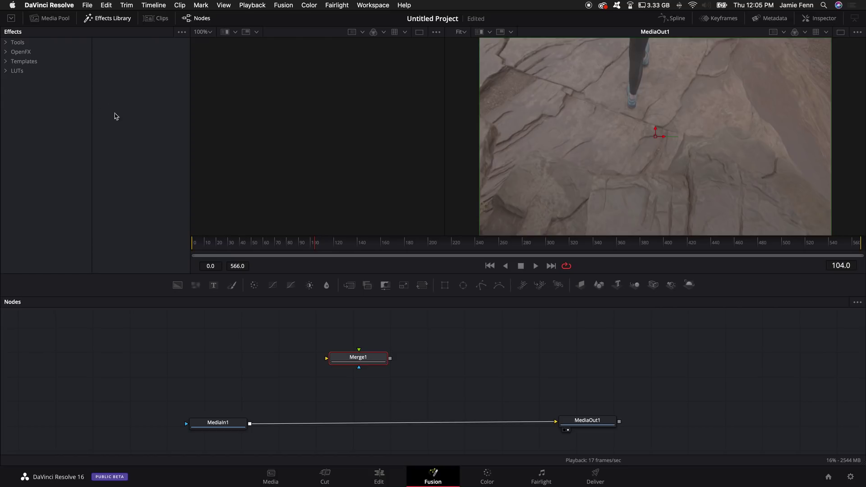
- Browse the Tools and OpenFX categories, then drop Merge1 onto the MediaIn1–MediaOut1 link
click(6, 42)
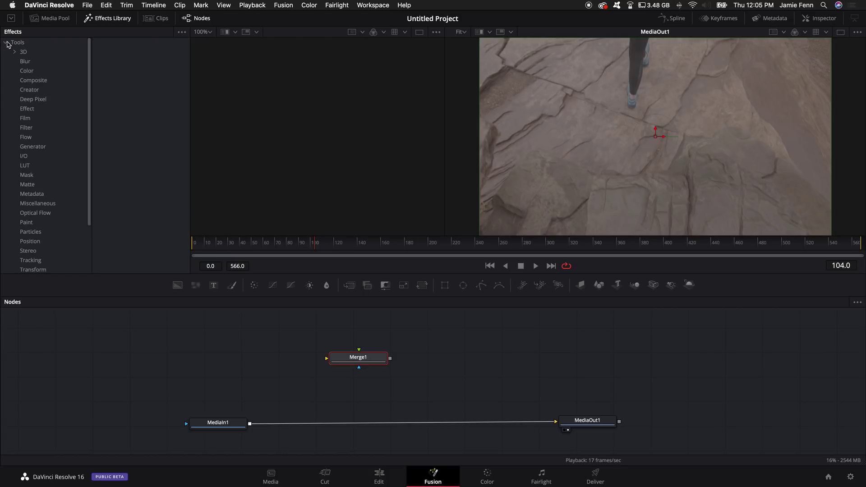
scroll(31, 186, down, 3)
scroll(30, 185, up, 3)
click(6, 42)
click(6, 51)
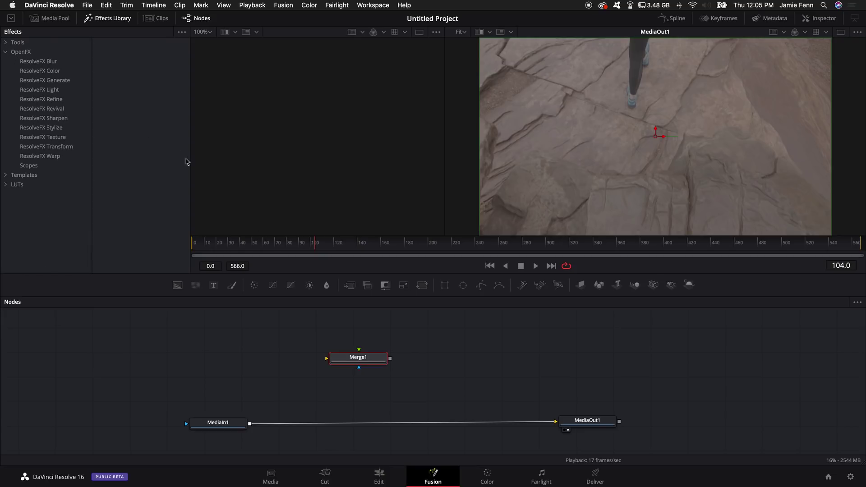
mouse_move(352, 357)
mouse_down()
mouse_move(443, 357)
mouse_move(348, 372)
mouse_up()
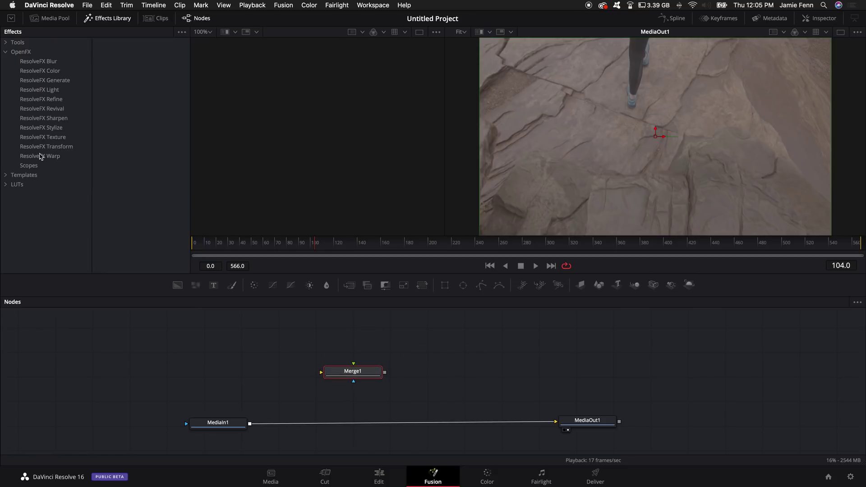
click(6, 51)
drag(342, 373, 364, 377)
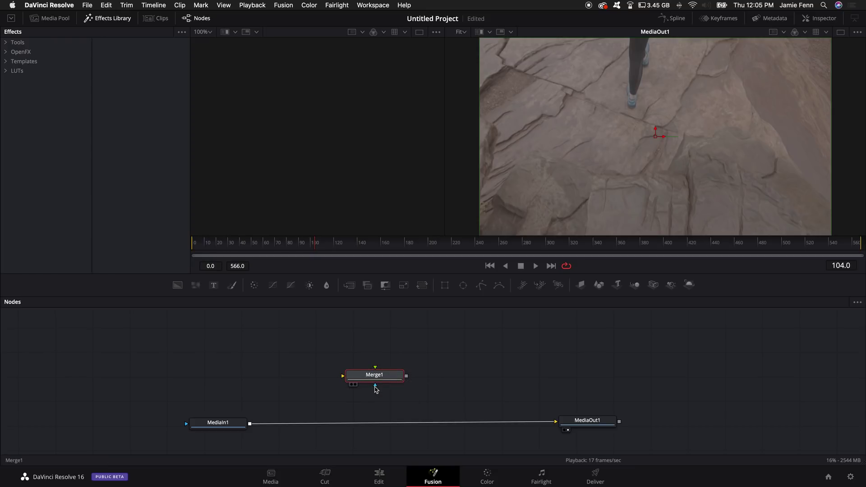
drag(406, 376, 382, 422)
- Select Merge1 and swap its inputs with Ctrl+T so MediaIn1 feeds the Background
click(219, 422)
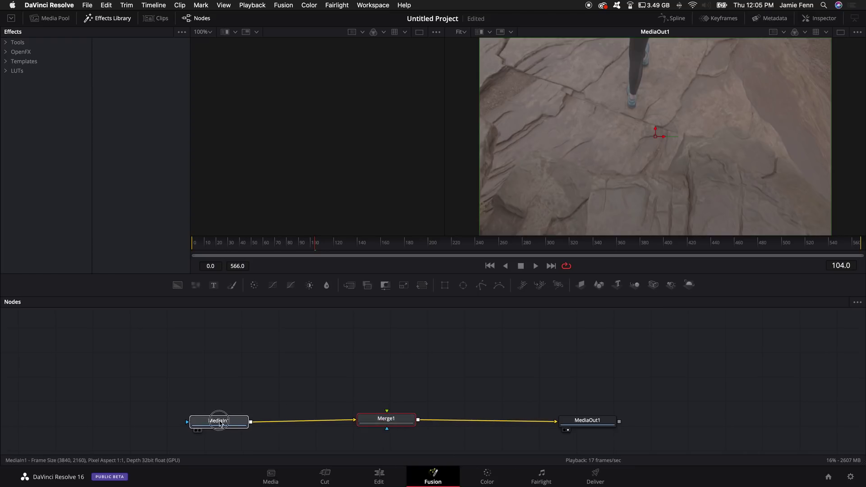
click(620, 243)
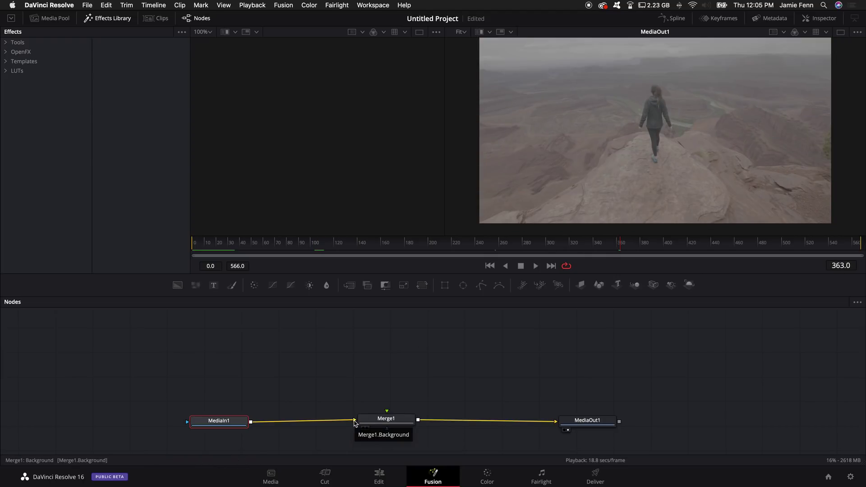
click(390, 422)
drag(393, 424, 385, 423)
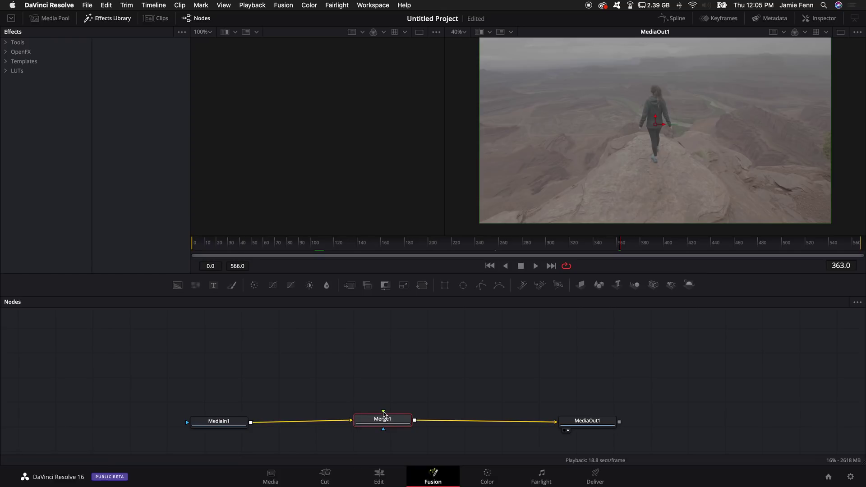
drag(301, 420, 385, 412)
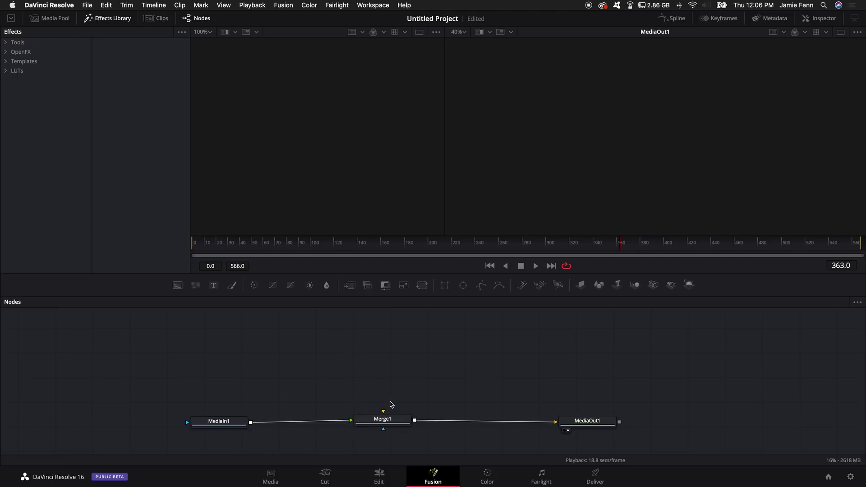
key(ctrl+t)
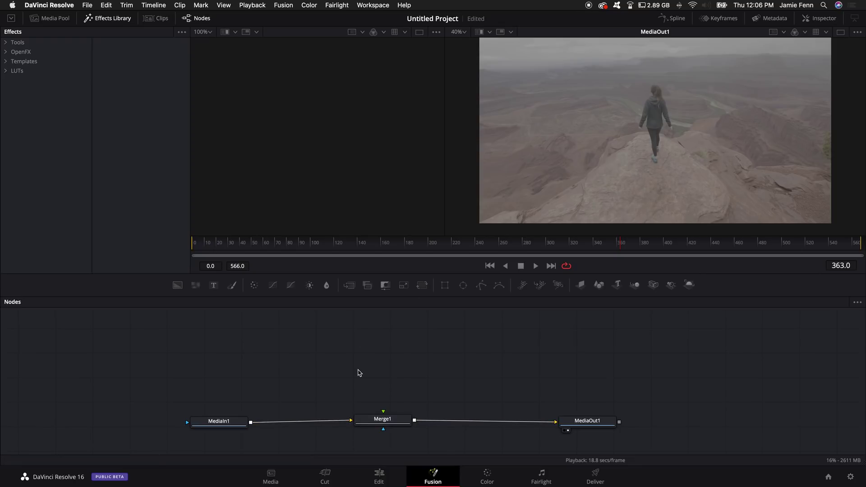
- Add a Text+ node and open its properties to edit the text content
click(214, 285)
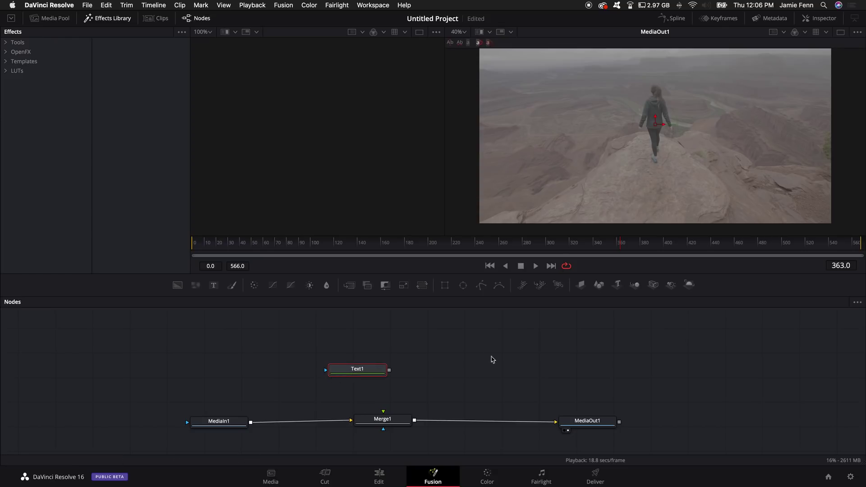
click(672, 18)
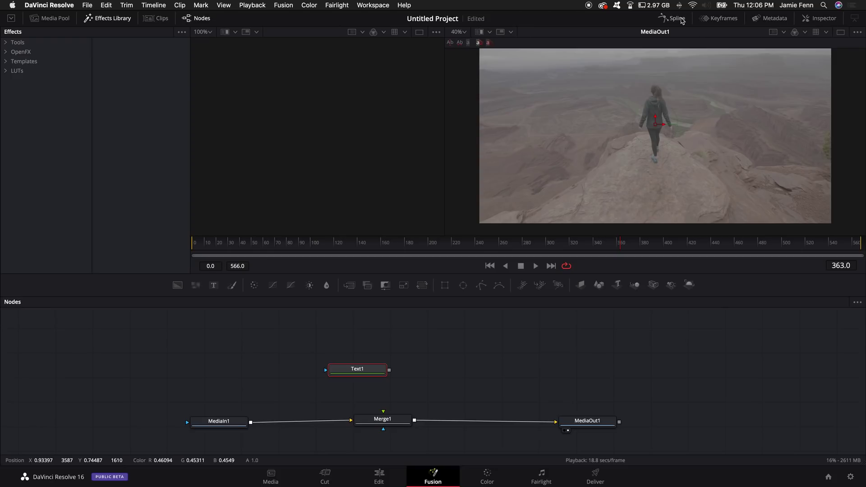
click(723, 19)
click(672, 18)
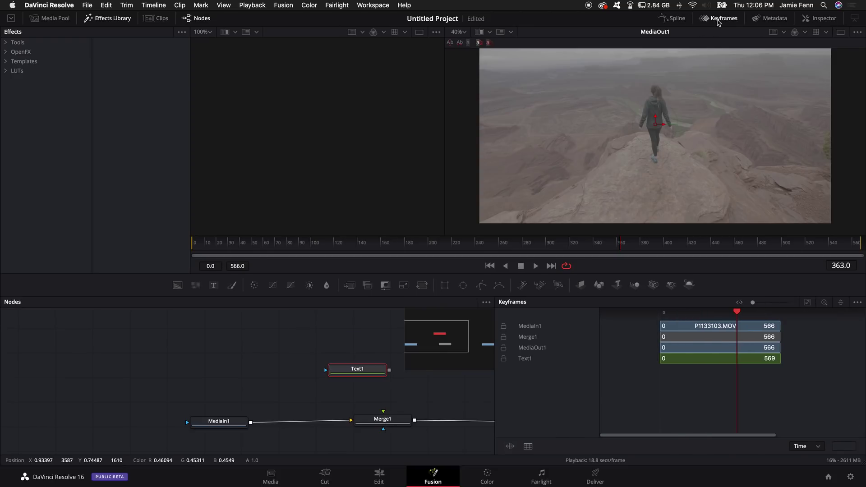
click(722, 19)
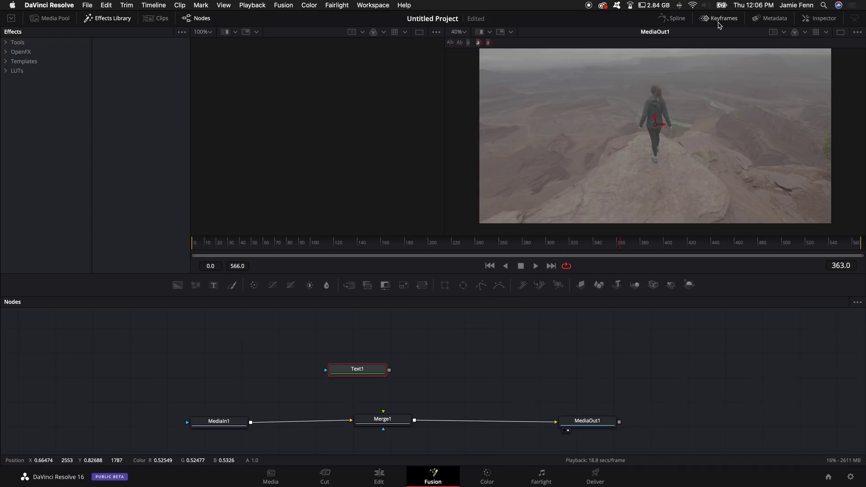
click(815, 19)
click(788, 137)
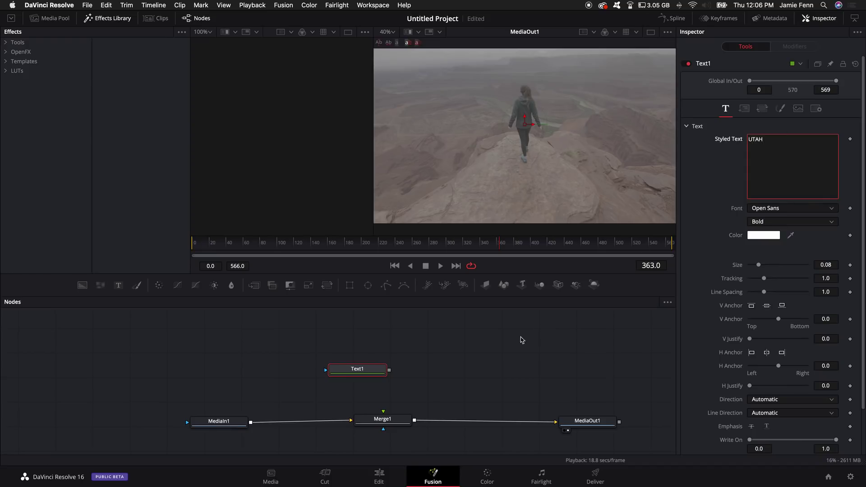
- Move Text1 higher, load it into viewer 1, and enlarge the viewers
drag(375, 375, 356, 353)
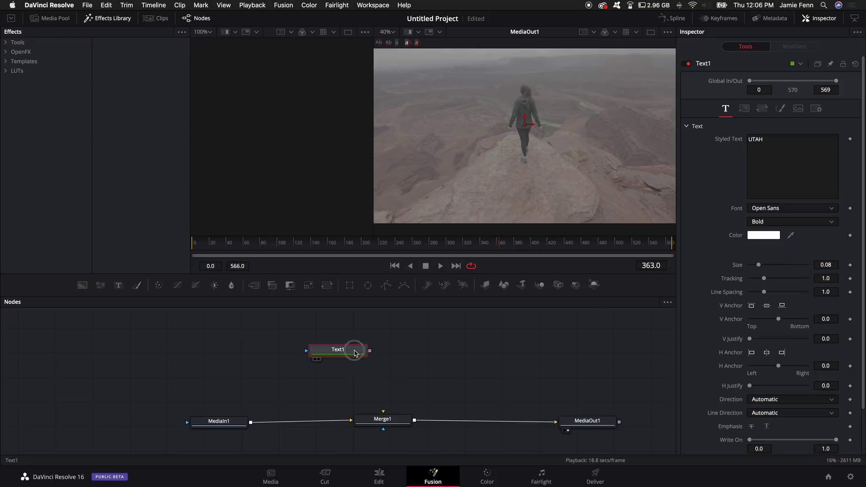
click(576, 424)
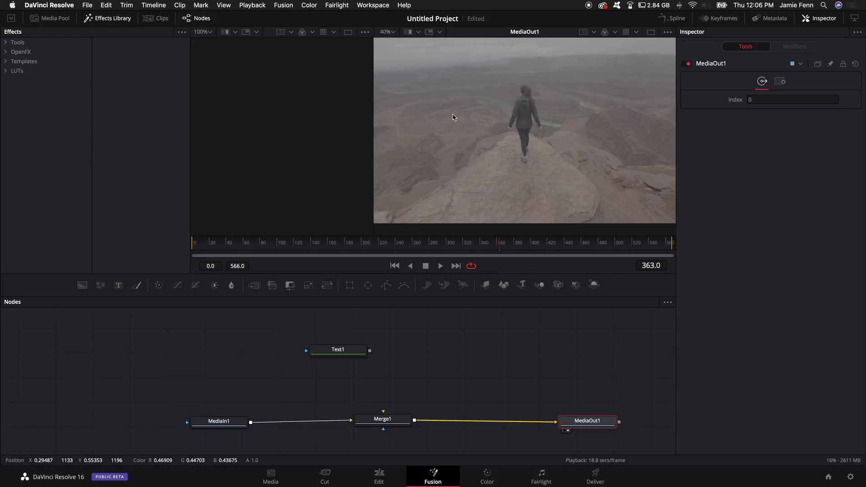
click(238, 426)
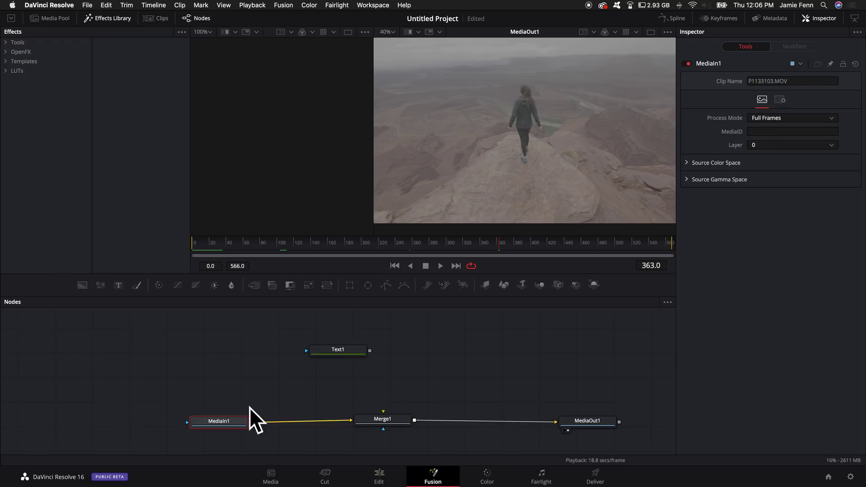
key(1)
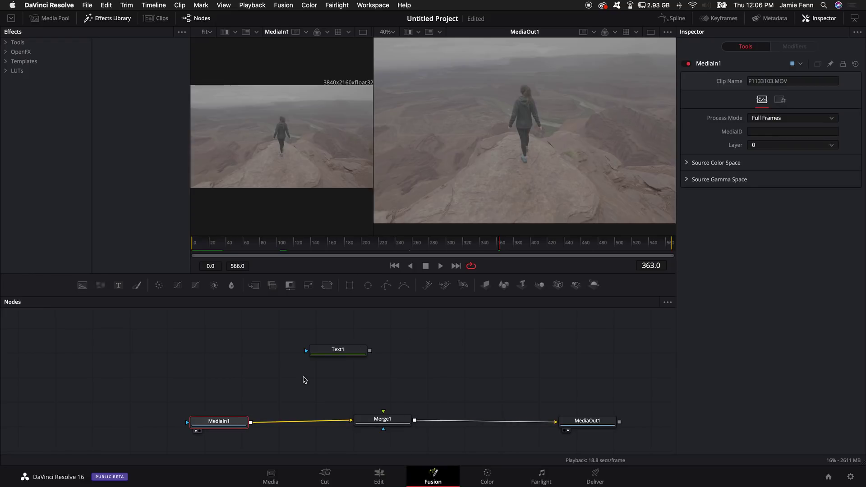
key(2)
key(1)
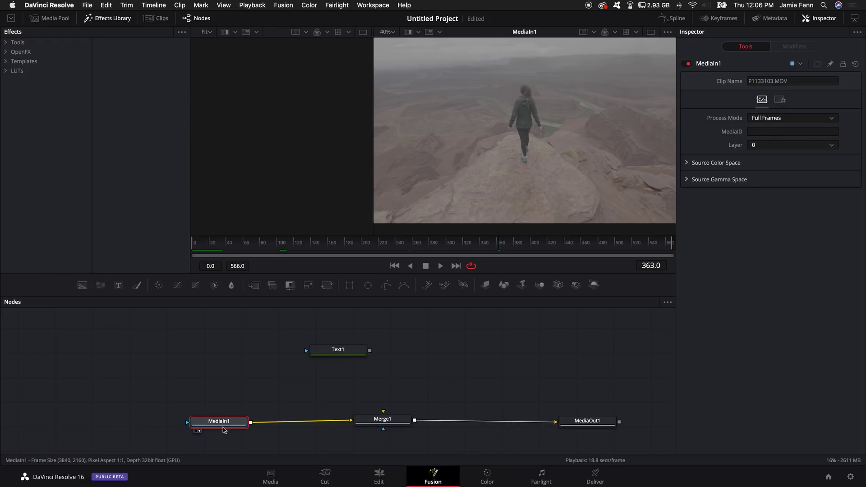
click(359, 354)
key(1)
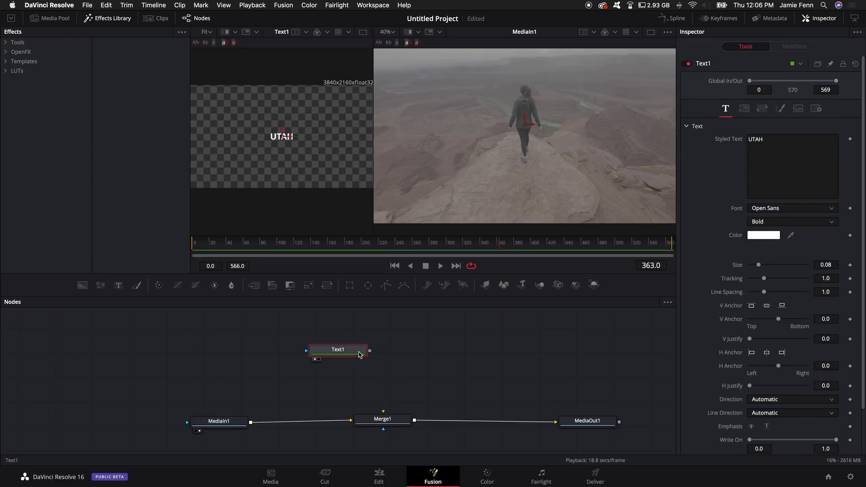
click(587, 421)
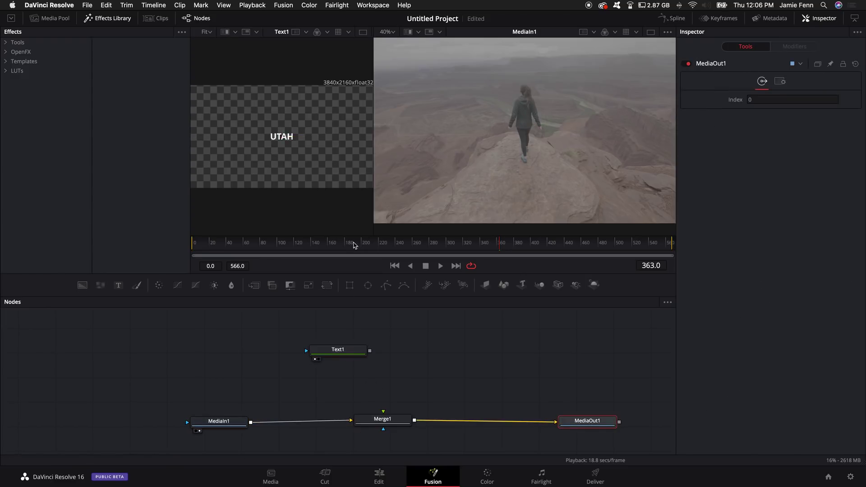
drag(373, 174, 446, 174)
click(109, 18)
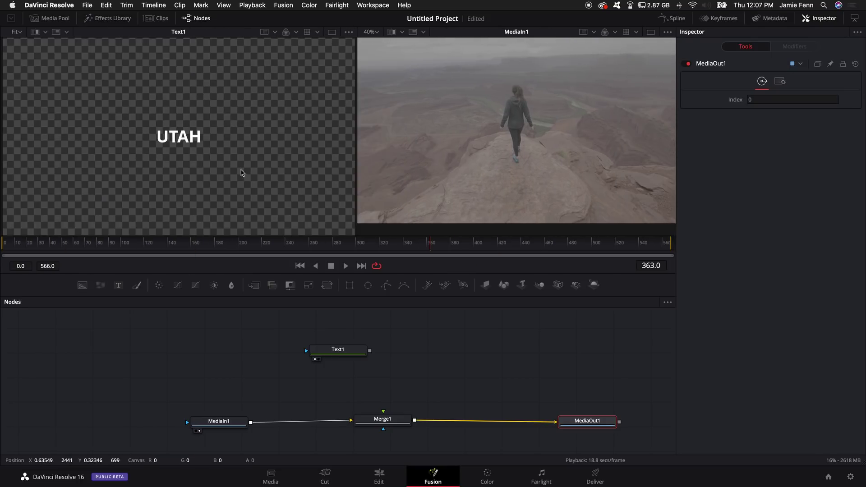
drag(395, 272, 396, 322)
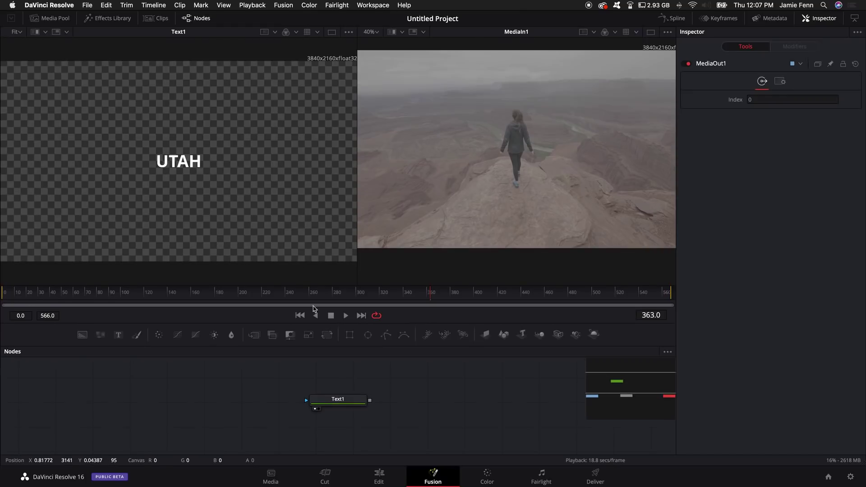
- Edit the Styled Text so it reads UTAH, deleting the stray characters
click(343, 403)
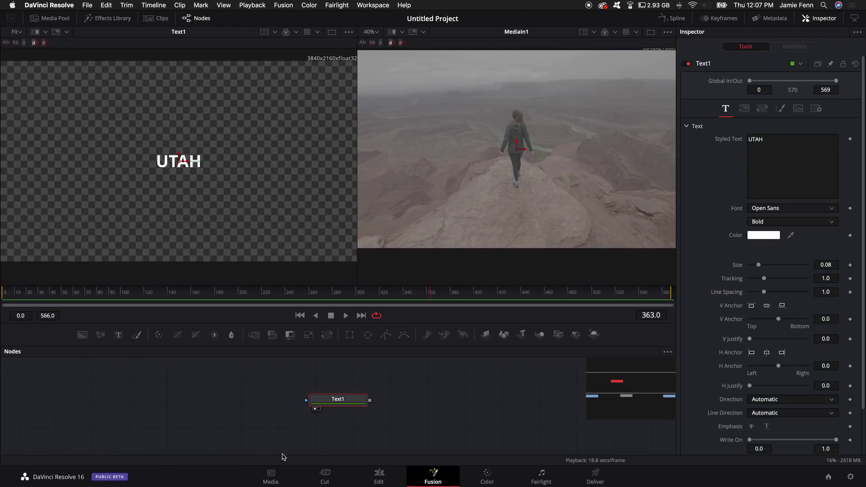
click(794, 140)
text(asdfasdfasdf)
key(BackSpace)
key(BackSpace)
key(BackSpace)
key(BackSpace)
key(BackSpace)
key(BackSpace)
key(BackSpace)
key(BackSpace)
key(BackSpace)
key(BackSpace)
key(BackSpace)
key(BackSpace)
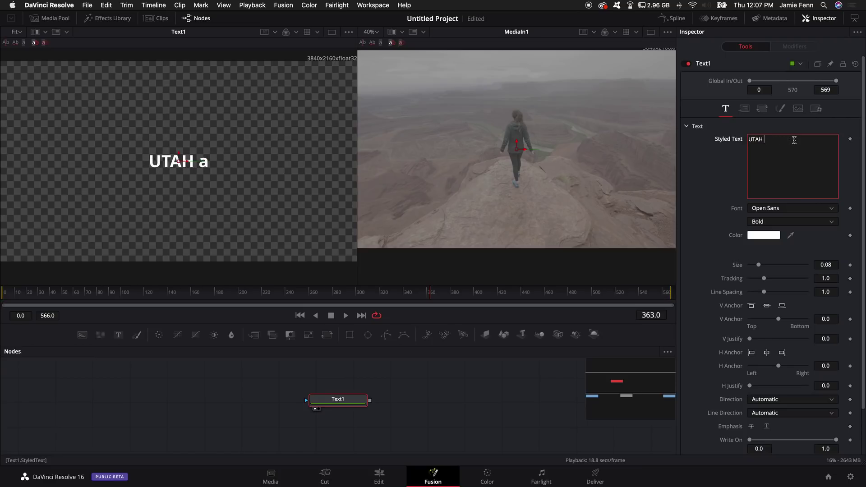
scroll(582, 281, down, 3)
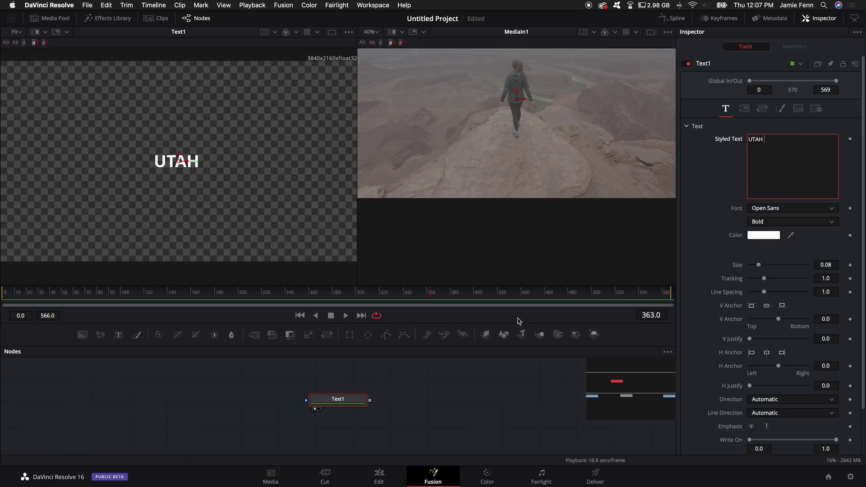
- Show MediaOut1 in viewer 2 and connect Text1 to Merge1's foreground input
drag(514, 323, 518, 251)
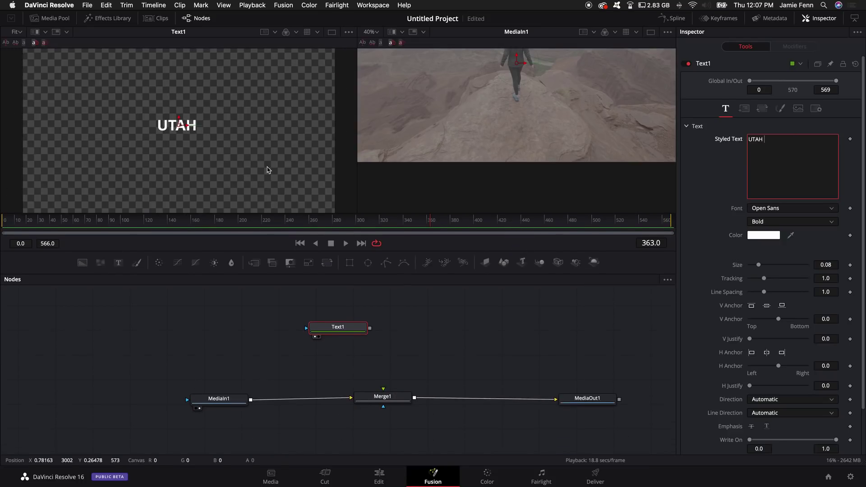
click(586, 399)
key(2)
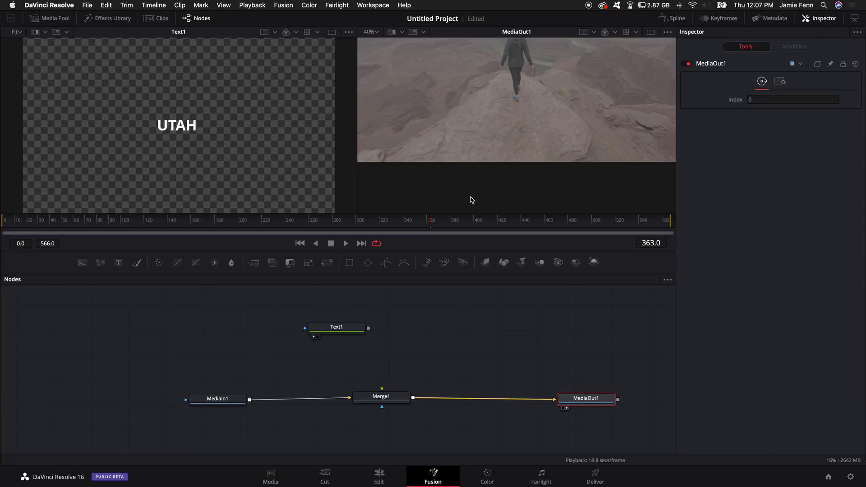
drag(494, 253, 492, 309)
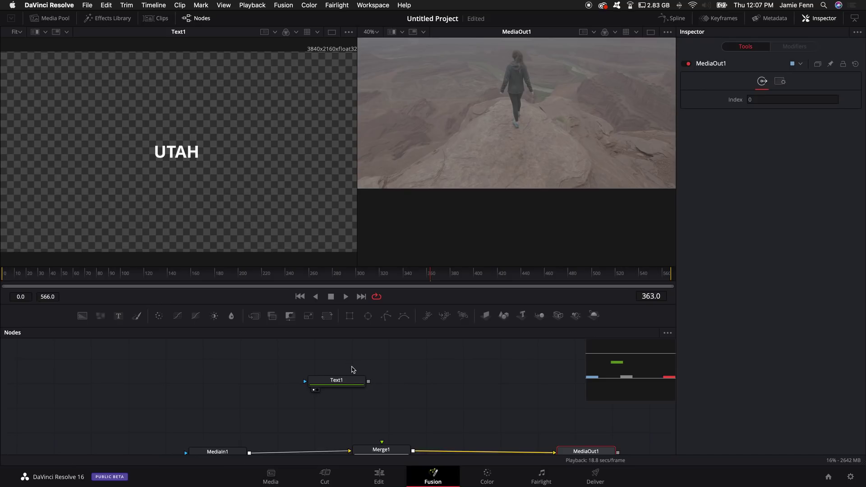
scroll(368, 365, down, 1)
drag(363, 364, 381, 418)
- Drag MediaIn1 and Merge1 leftward, aligning Merge1 under Text1, then reselect Merge1
drag(239, 444, 227, 431)
drag(392, 423, 339, 422)
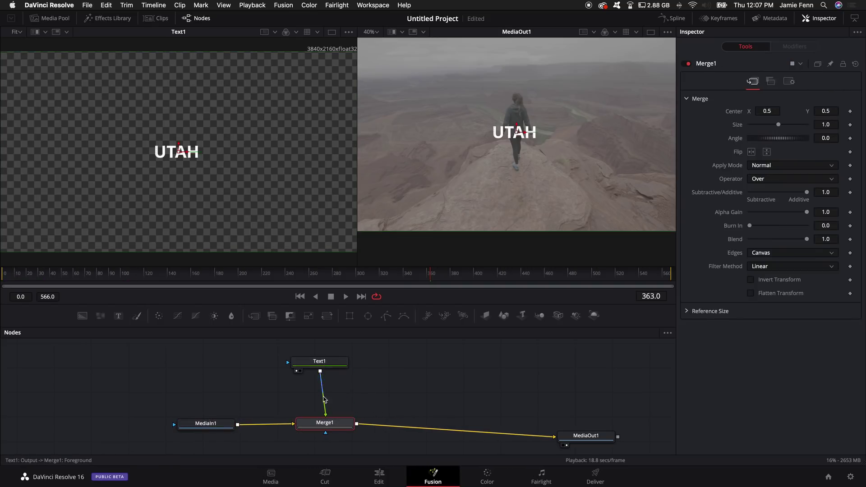
mouse_move(325, 425)
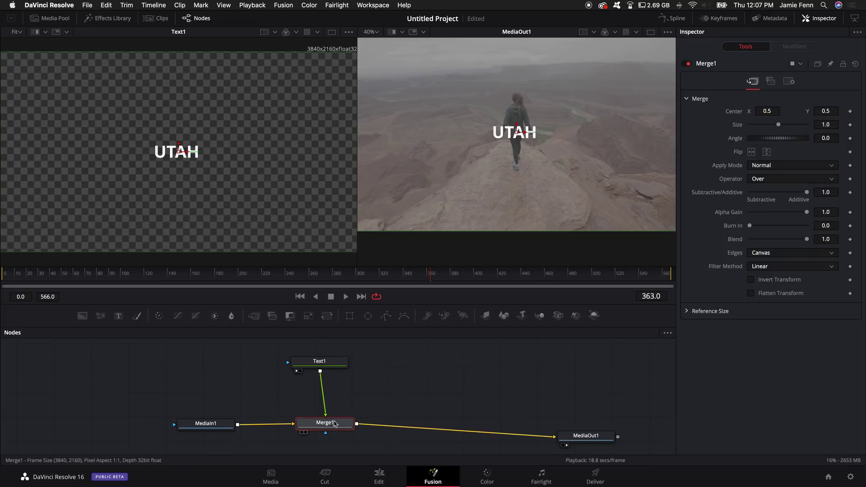
click(453, 390)
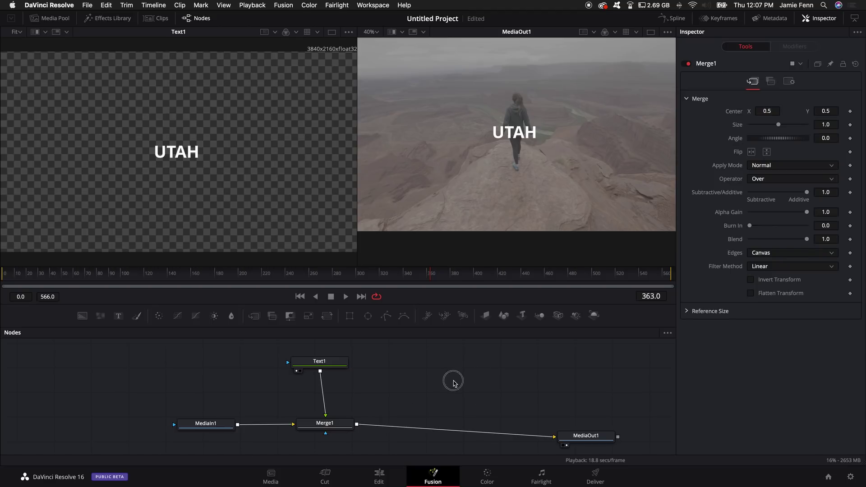
click(336, 429)
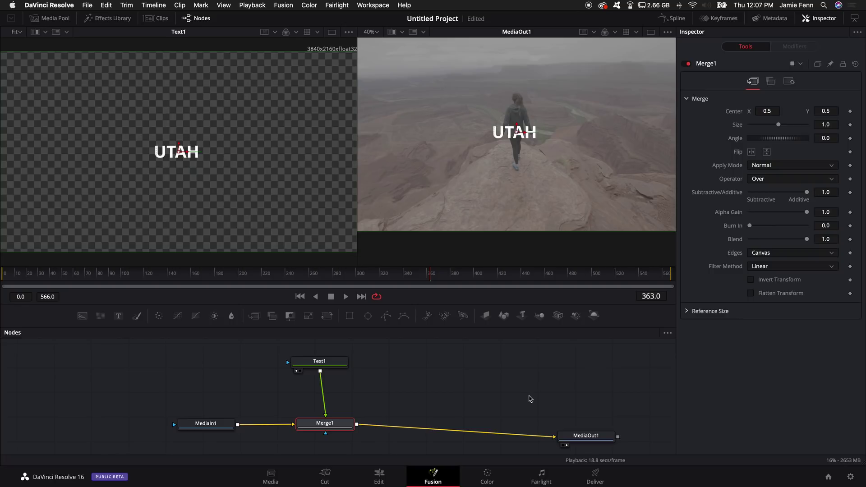
- Add a Merge2 node from tool search and drop it onto the Merge1-to-MediaOut1 link
key(shift+space)
text(merge)
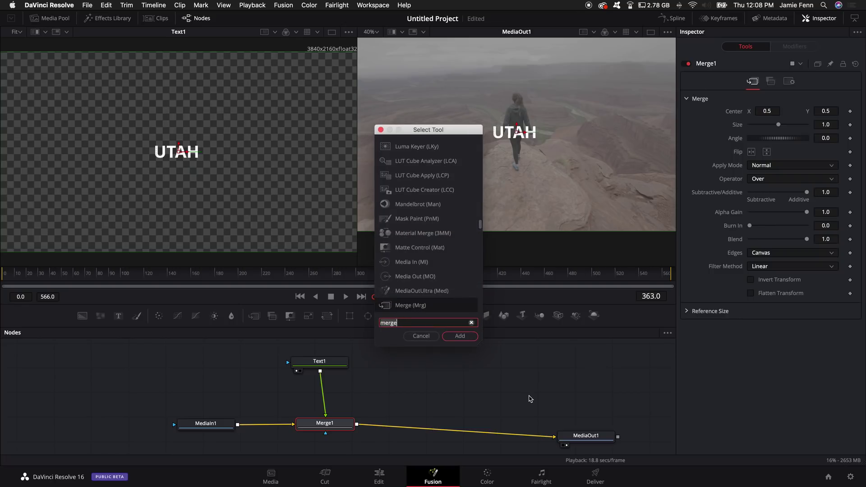
key(Return)
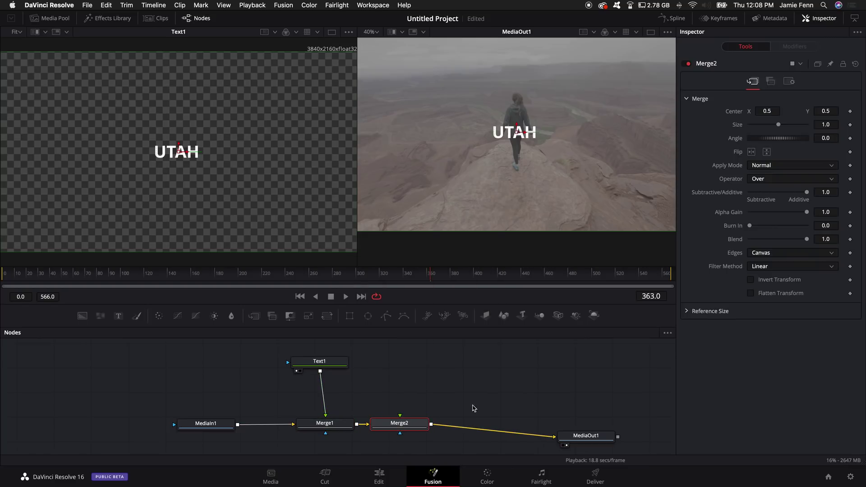
drag(378, 428, 433, 430)
click(325, 362)
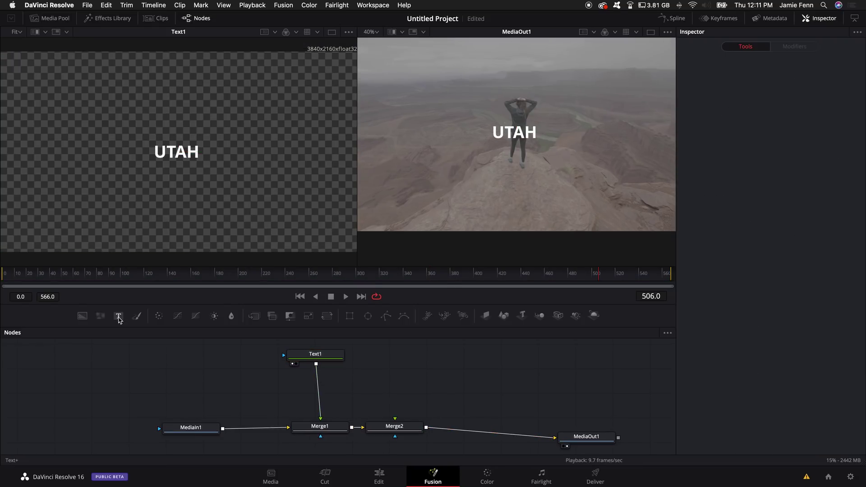
- Add a Text2 node wired into Merge2's foreground and make it read 'MOAB'
click(118, 316)
drag(496, 429, 394, 419)
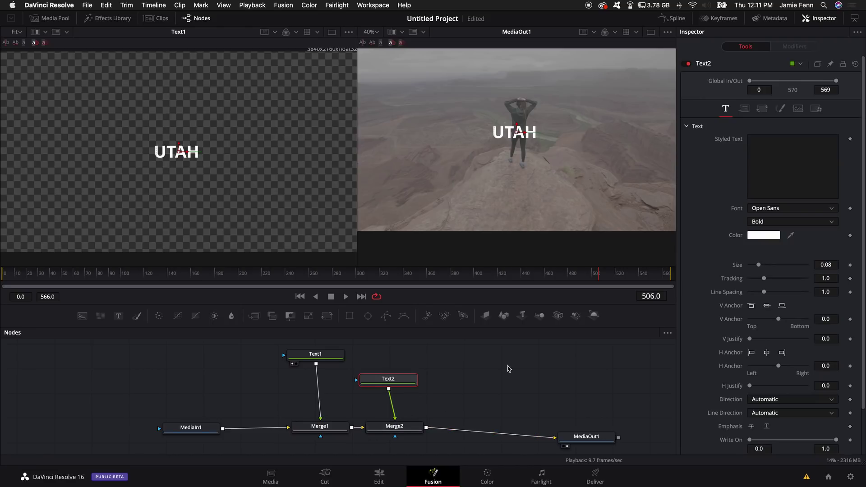
click(783, 151)
text(MOAB)
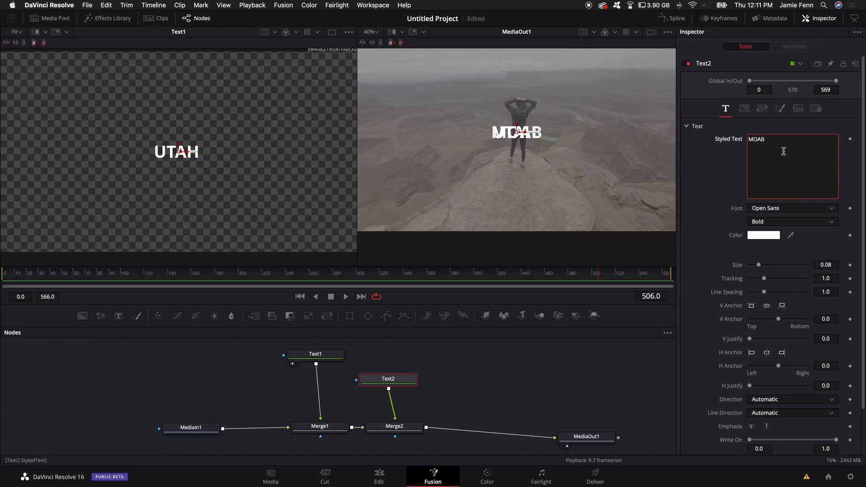
- Place MOAB directly above UTAH, preview it over the hiker shot, and move Text2 beside Text1
scroll(783, 151, down, 2)
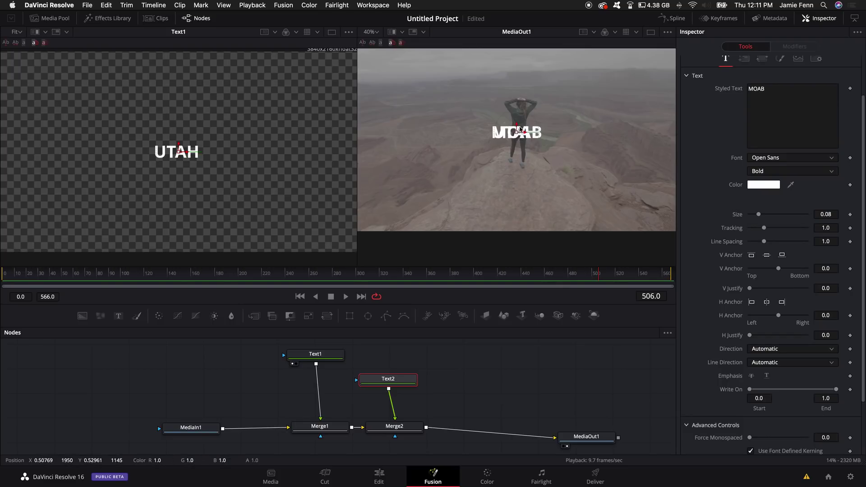
mouse_move(518, 126)
mouse_down()
mouse_move(516, 151)
mouse_move(517, 109)
mouse_up()
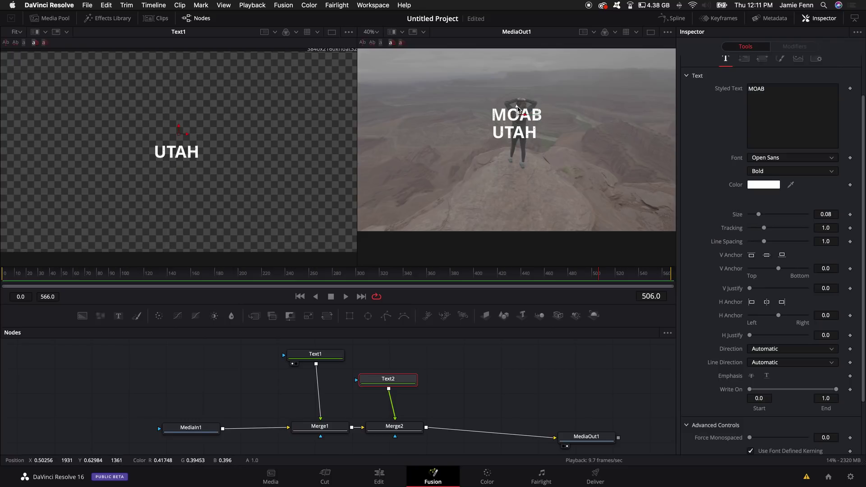
key(space)
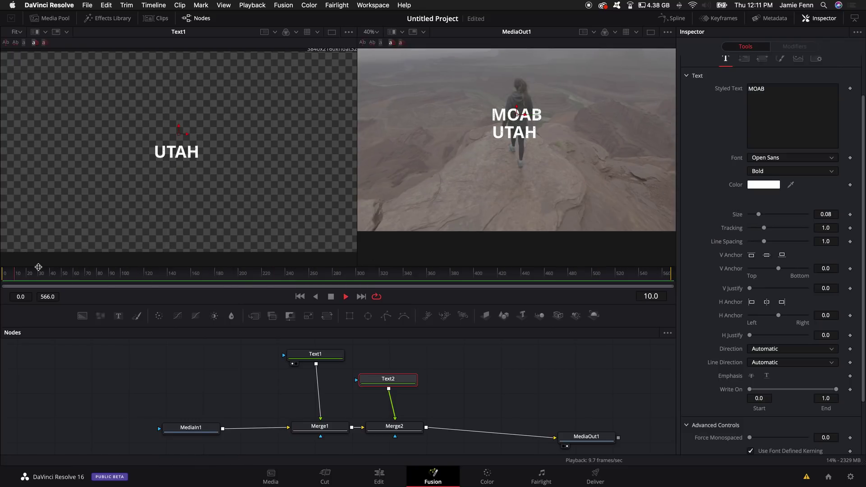
click(311, 274)
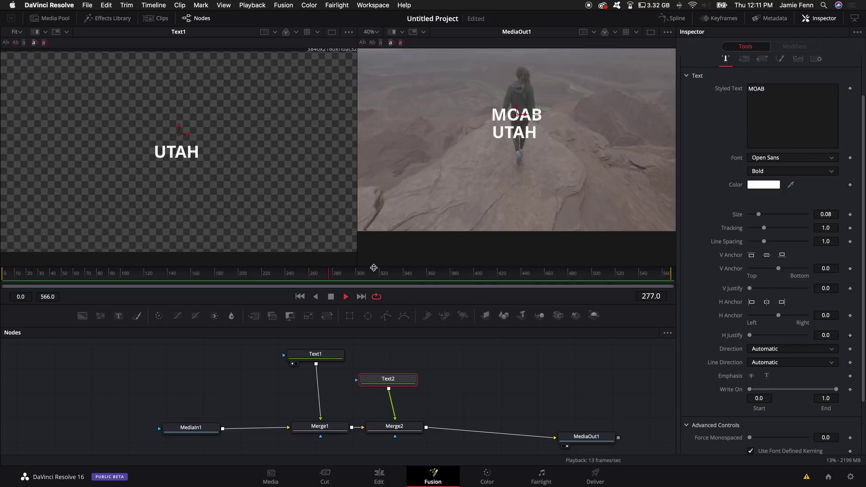
key(space)
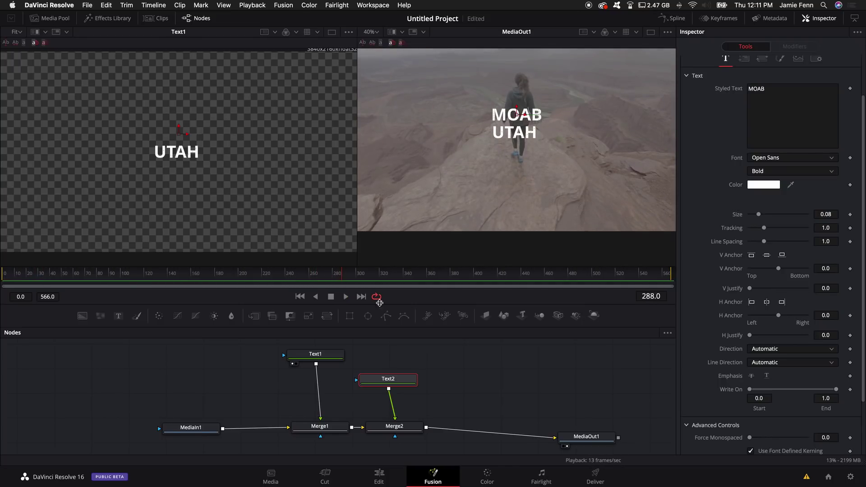
drag(383, 381, 389, 356)
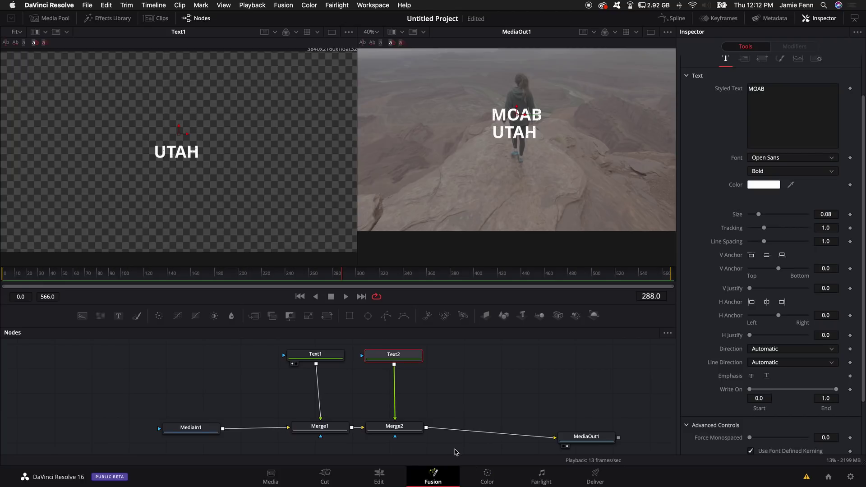
- Delete the Text1, Text2, Merge1 and Merge2 nodes and go to the Color page
drag(461, 453, 251, 339)
key(Delete)
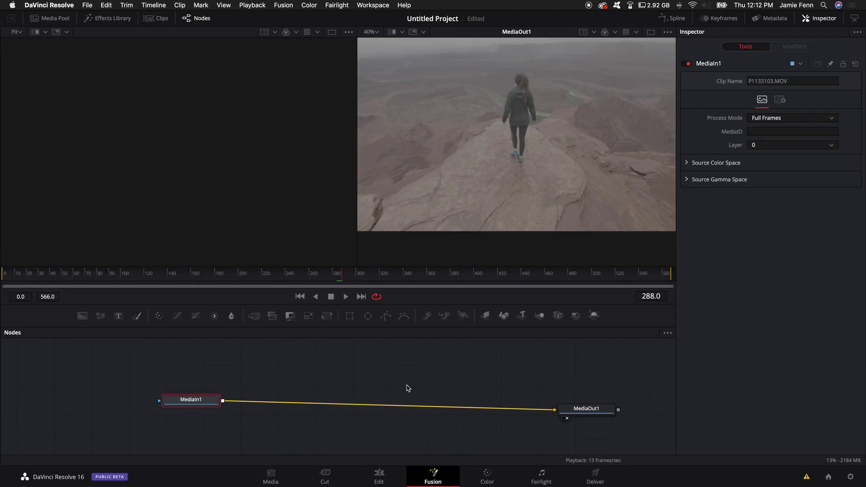
click(487, 474)
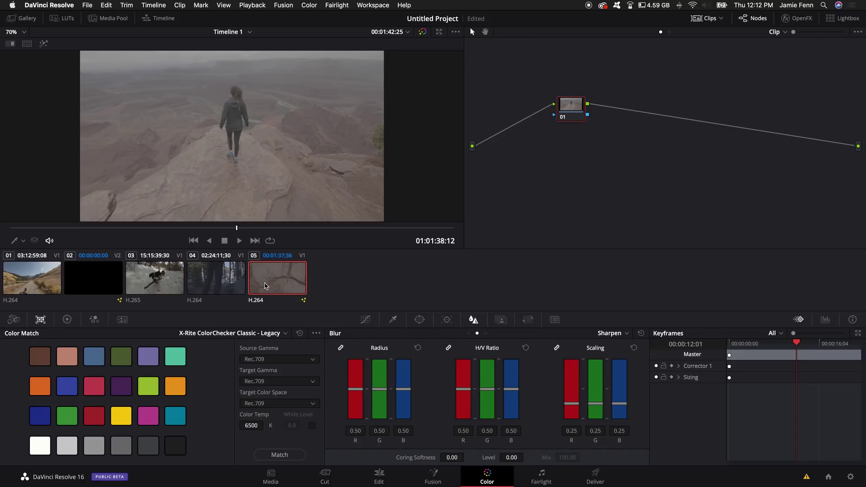
- Try deleting and restoring node 01, then reposition it in the node graph
key(Delete)
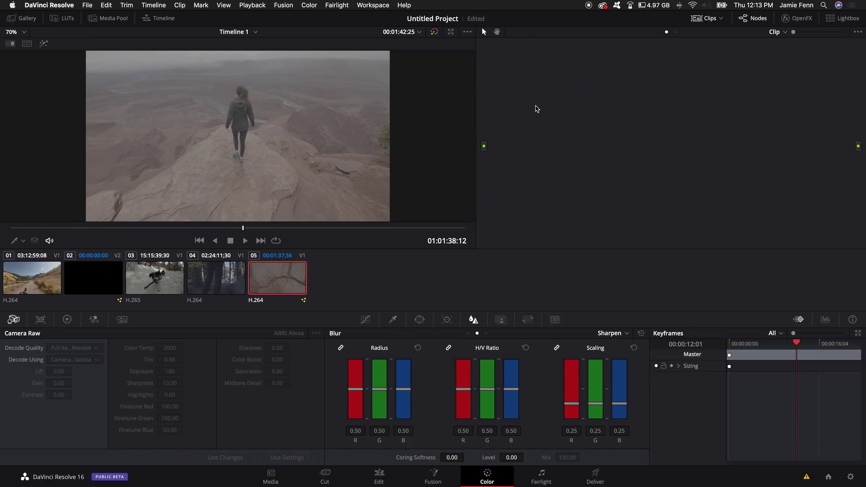
key(ctrl+z)
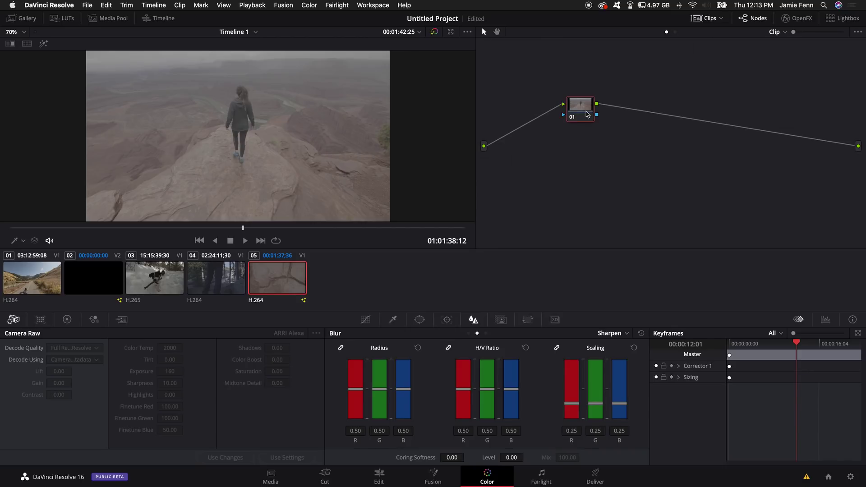
key(Delete)
key(ctrl+z)
right_click(601, 105)
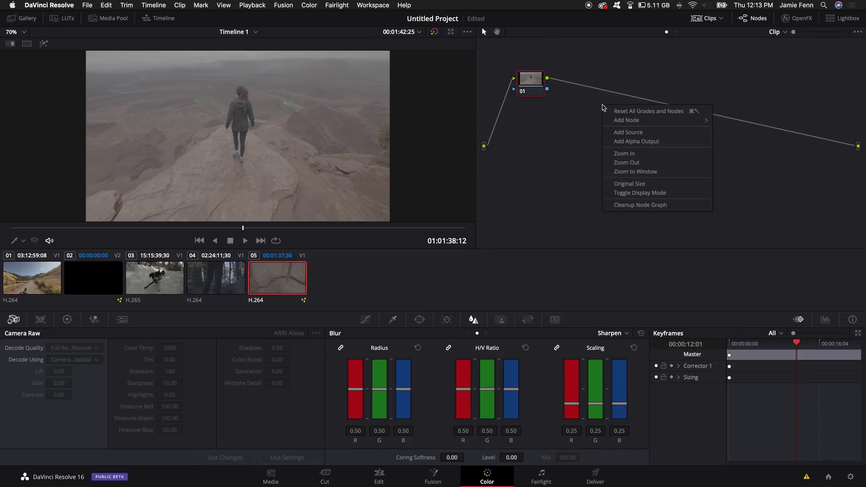
mouse_move(640, 121)
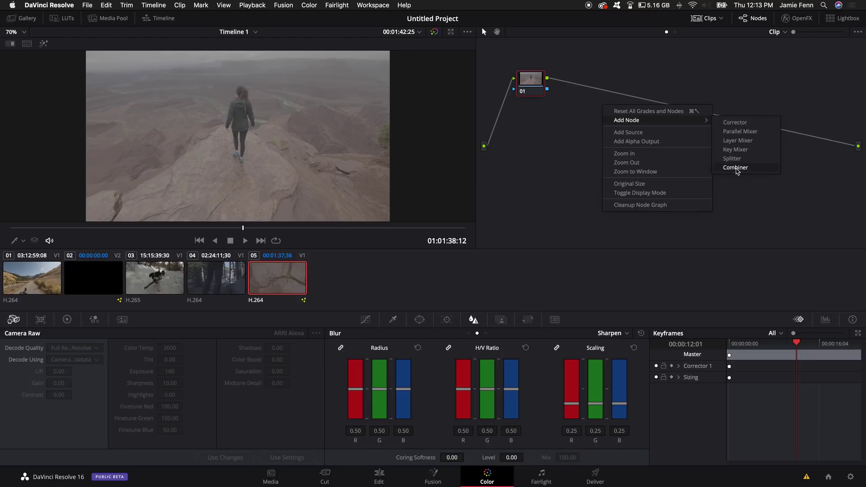
click(553, 128)
drag(532, 79, 539, 106)
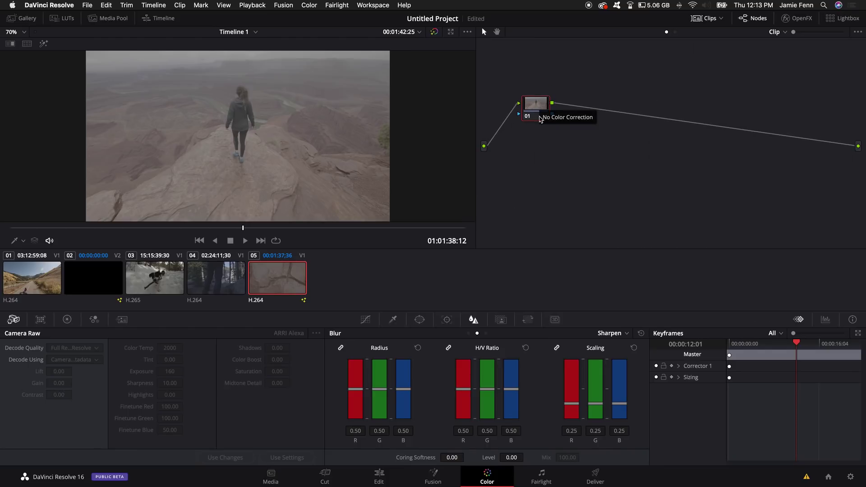
click(541, 112)
mouse_move(540, 112)
mouse_down()
mouse_move(543, 97)
mouse_move(537, 107)
mouse_up()
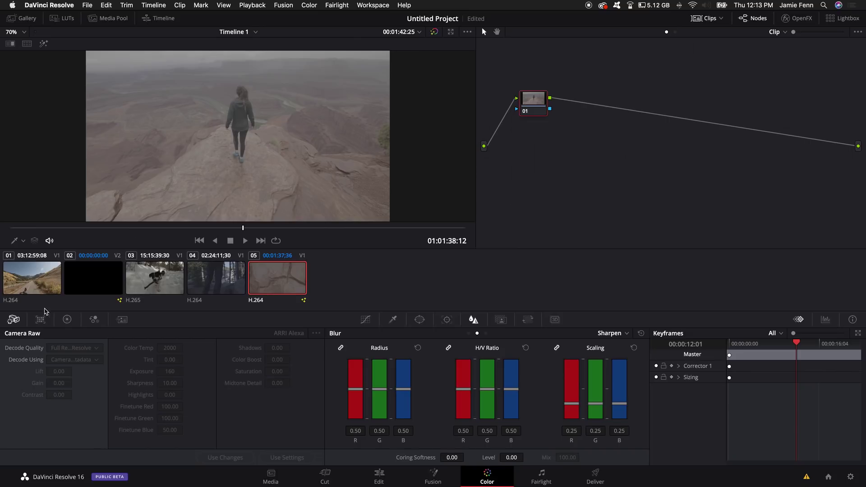
- Cycle through the Color Match, Camera Raw and Color Wheels palettes
click(39, 321)
click(15, 321)
click(65, 321)
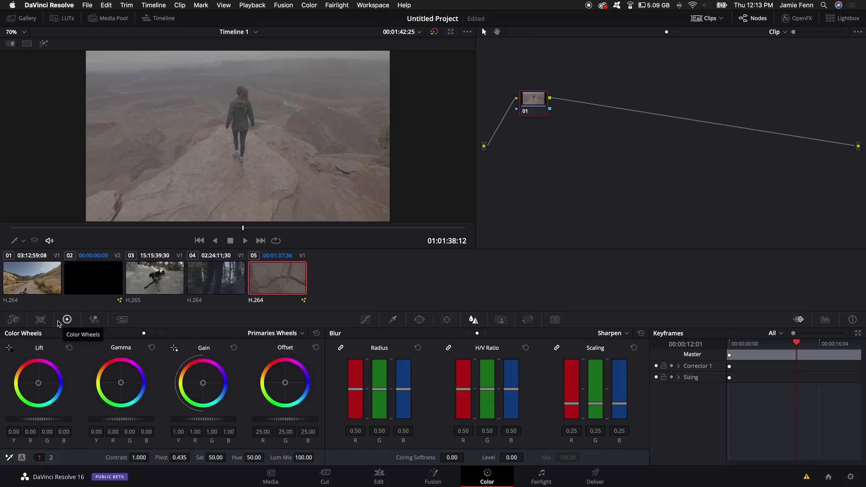
click(39, 322)
click(13, 319)
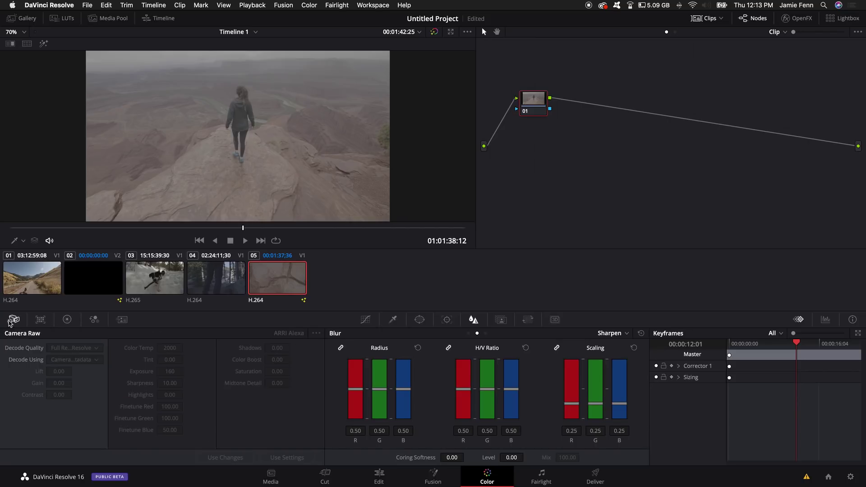
click(41, 320)
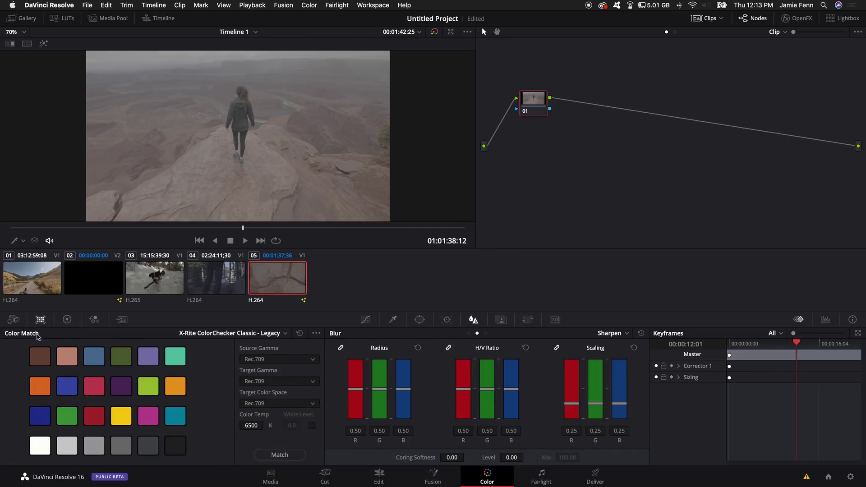
click(68, 320)
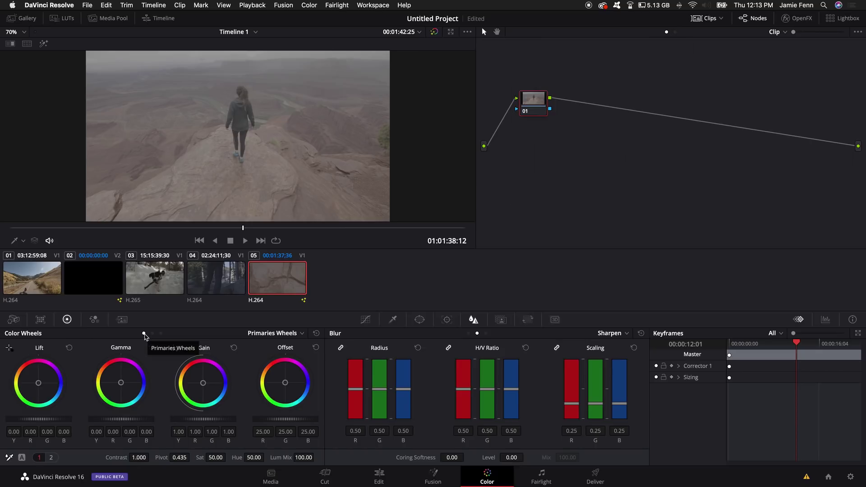
- Switch the wheels to Primaries Bars, then to the Log wheels
click(152, 334)
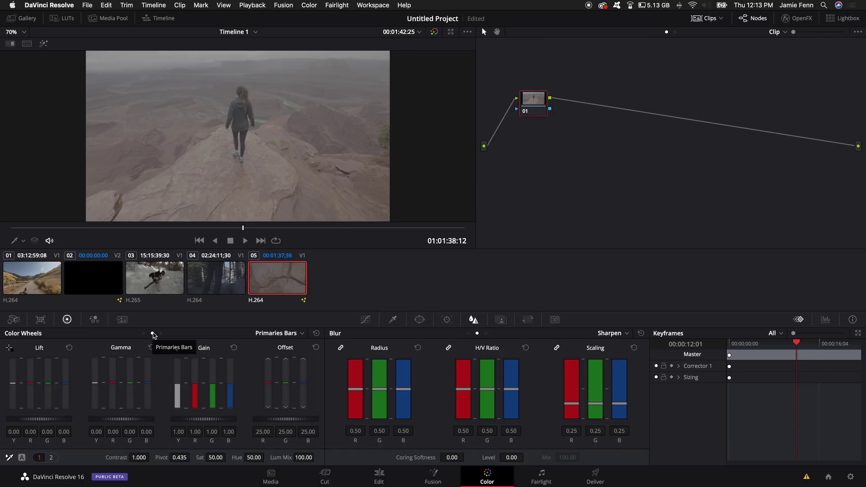
mouse_move(115, 387)
mouse_down()
mouse_move(115, 363)
mouse_move(112, 386)
mouse_up()
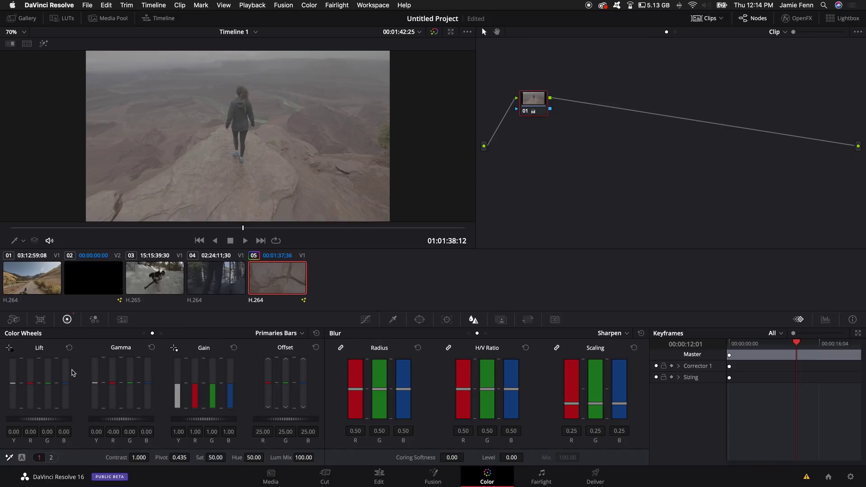
click(161, 333)
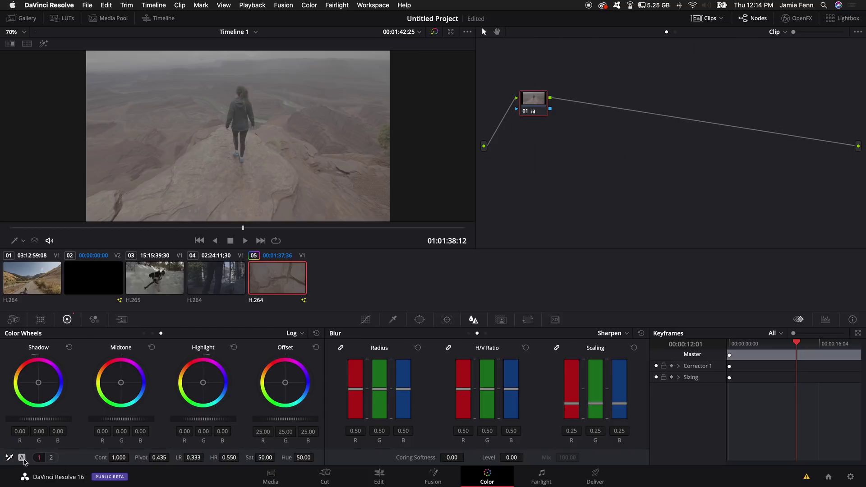
click(22, 458)
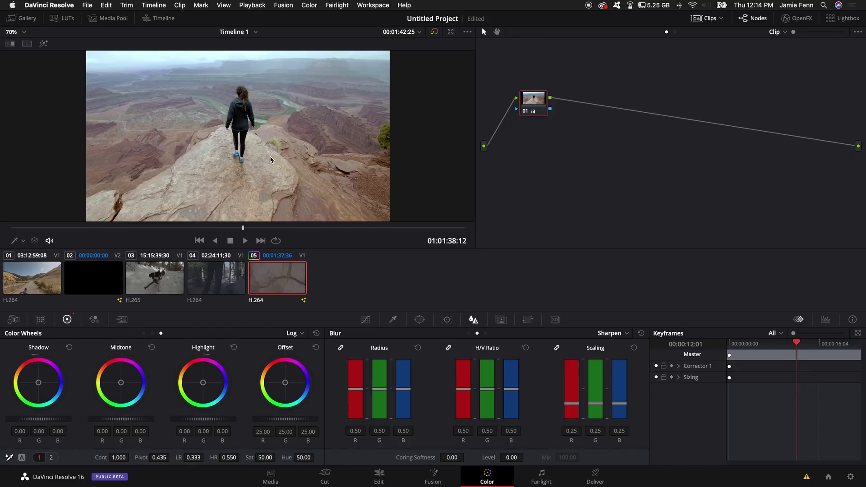
key(super+z)
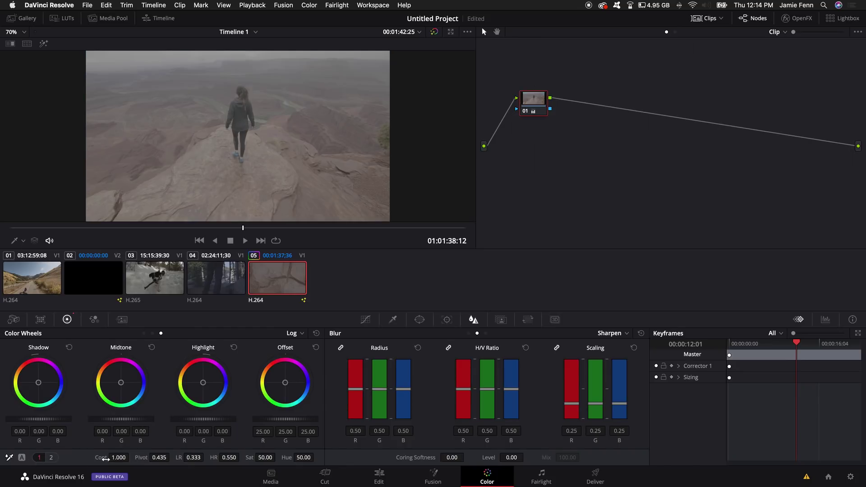
drag(102, 459, 331, 468)
key(super+z)
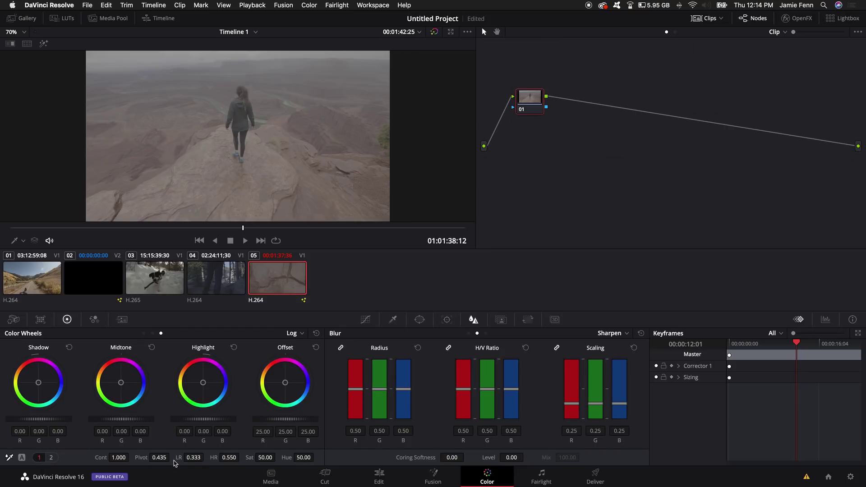
drag(135, 457, 184, 463)
double_click(119, 457)
drag(261, 457, 263, 458)
drag(308, 460, 594, 469)
- Try temperature and tint, then raise midtone detail to 15 and colour boost to 100
click(52, 457)
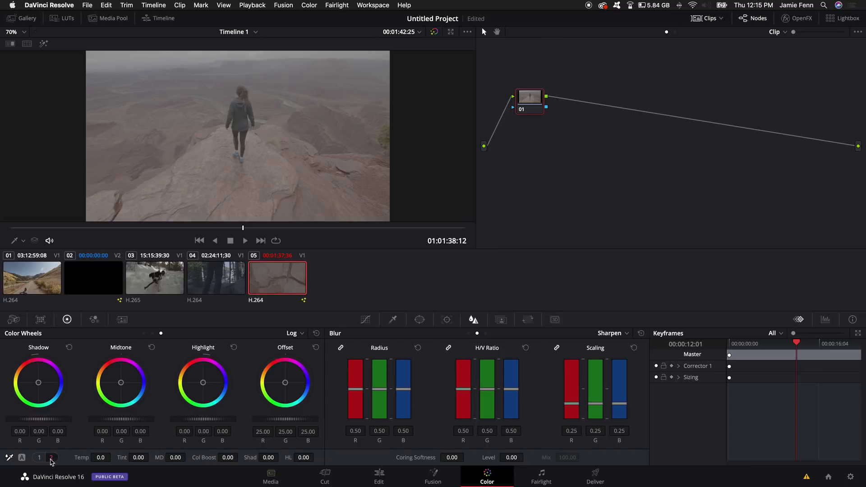
drag(101, 457, 433, 242)
drag(100, 457, 496, 253)
mouse_move(175, 457)
mouse_down()
mouse_move(242, 462)
mouse_move(183, 461)
mouse_up()
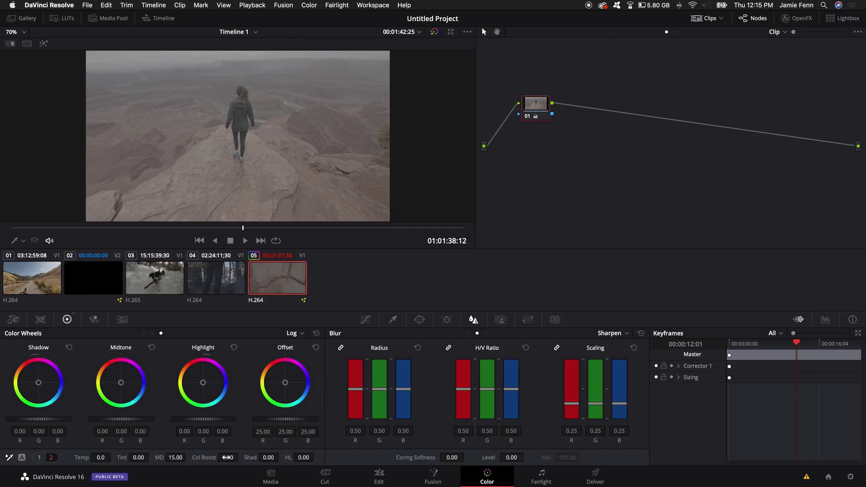
drag(228, 457, 301, 457)
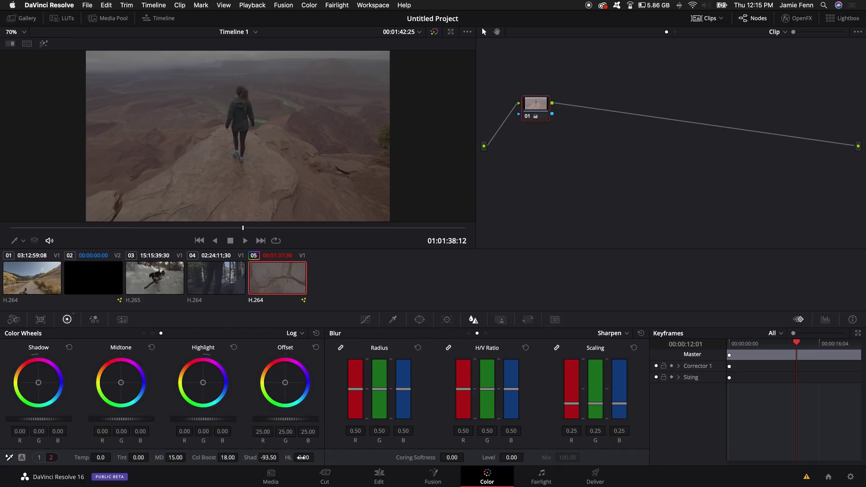
- Undo the last colour boost tweak and view the RGB Mixer, then Motion Effects palette
key(super+z)
key(super+z)
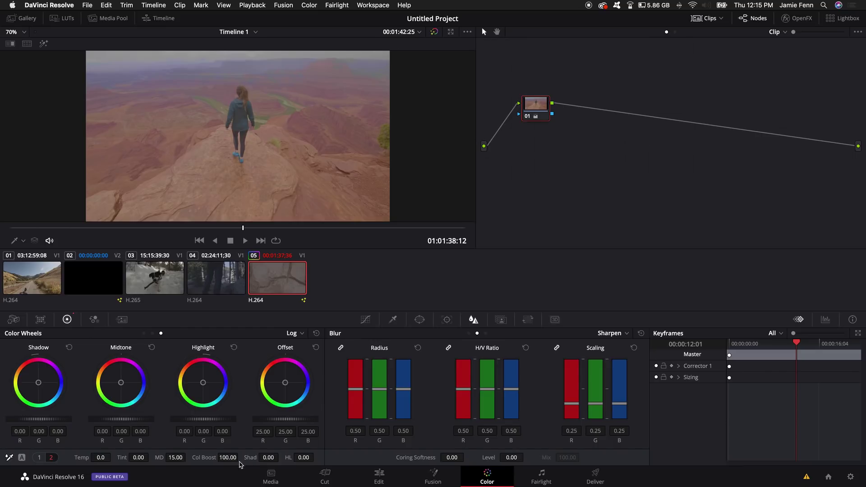
click(94, 320)
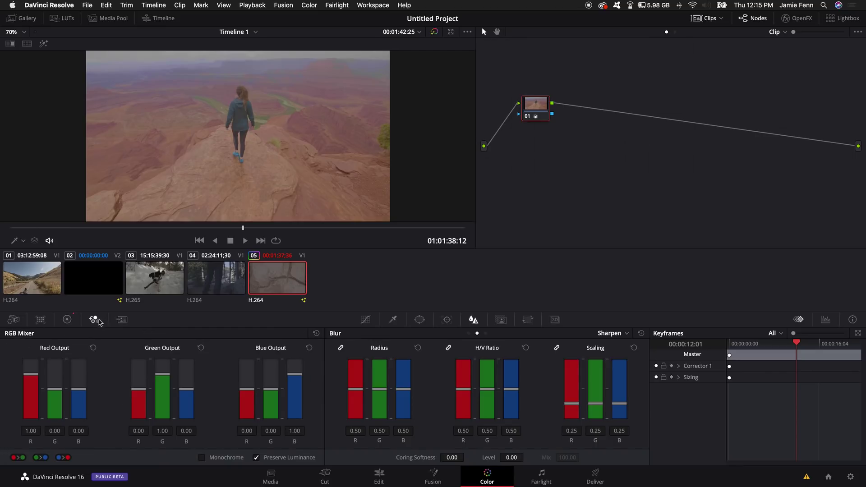
click(123, 320)
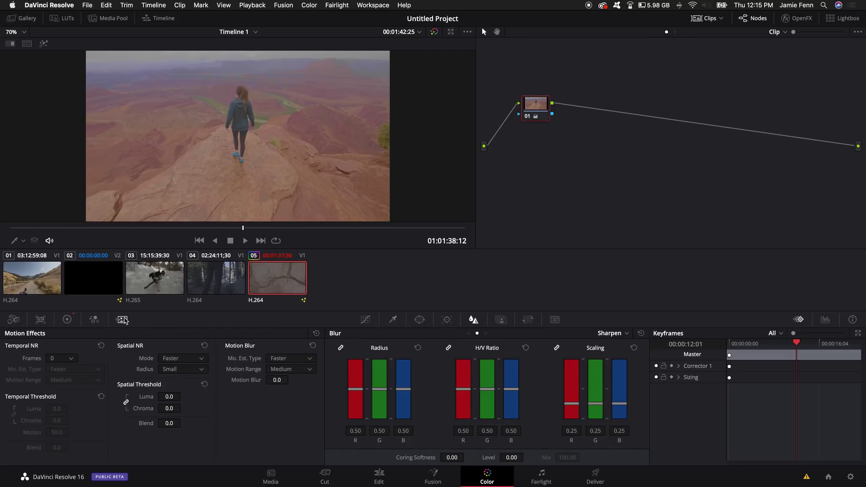
- Flip between the RGB Mixer and Motion Effects palettes, then show the Curves editor
click(94, 319)
click(121, 319)
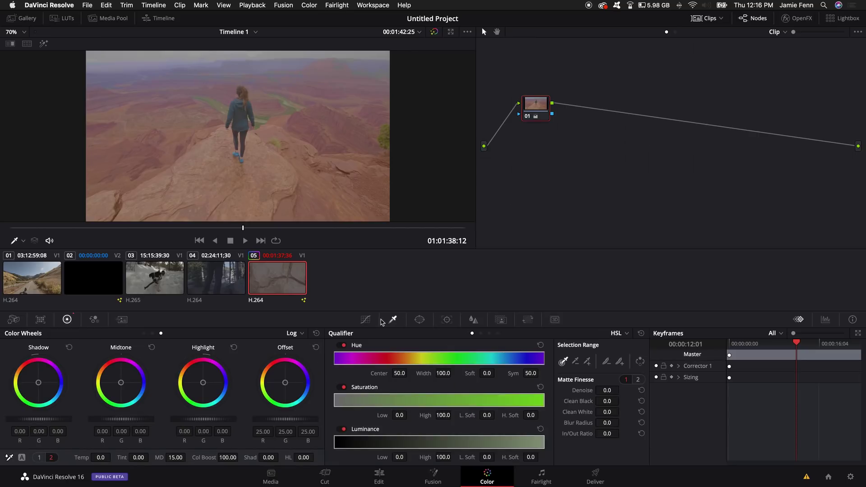
click(365, 320)
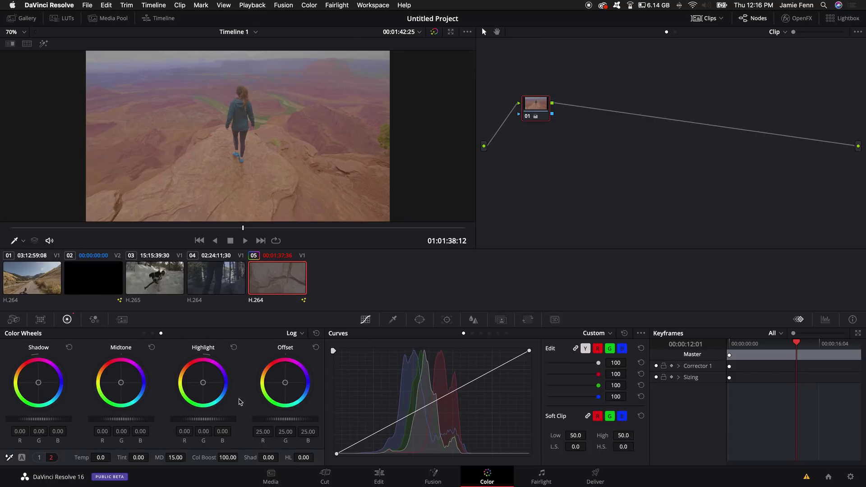
- Cycle the wheels pages through Primaries Wheels and Primaries Bars to the Log wheels
click(144, 333)
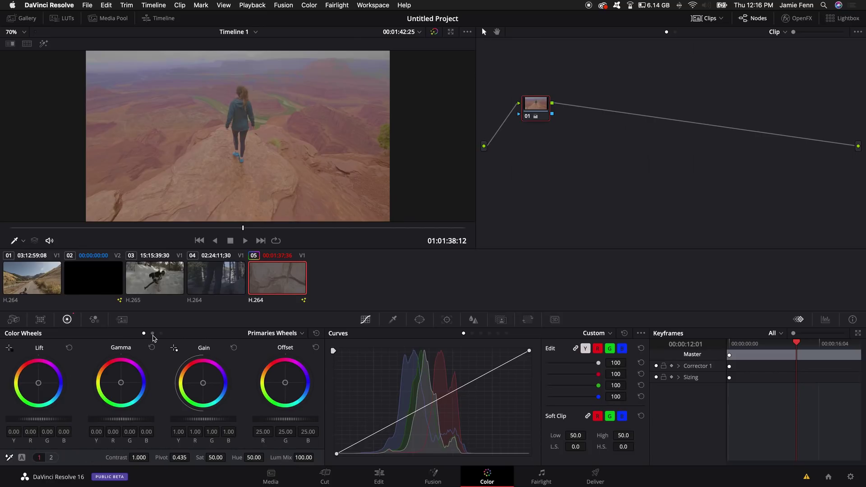
click(152, 333)
click(161, 333)
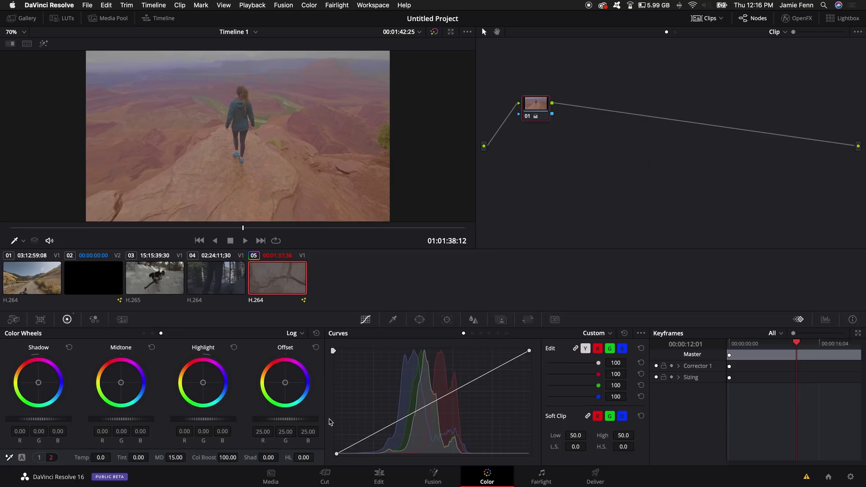
click(824, 319)
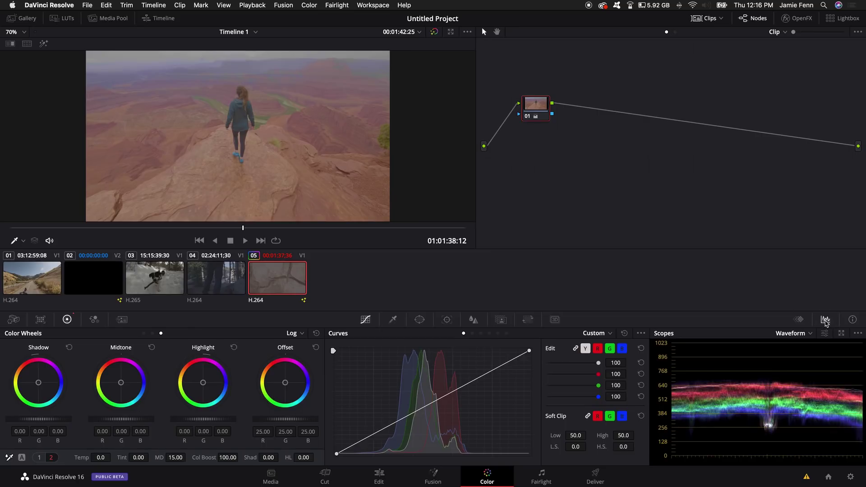
- Try Parade, Waveform and Vectorscope as the scope type
click(810, 334)
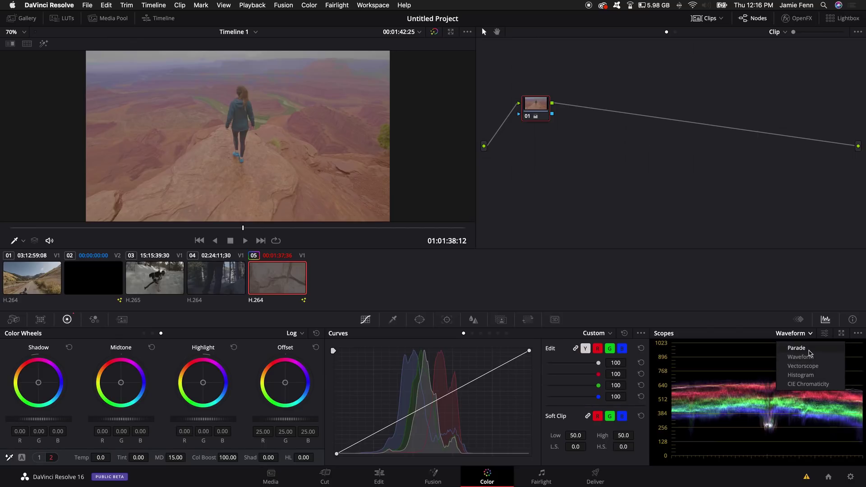
click(797, 347)
click(798, 334)
click(805, 357)
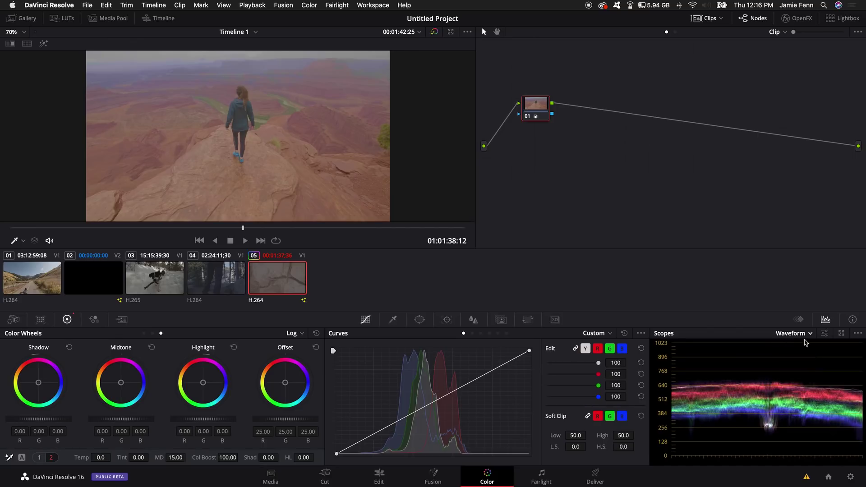
click(807, 334)
click(805, 365)
click(804, 334)
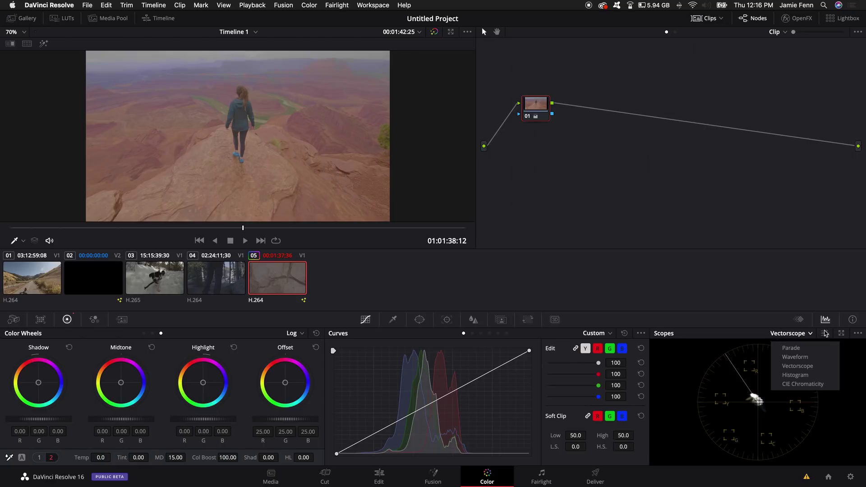
click(824, 336)
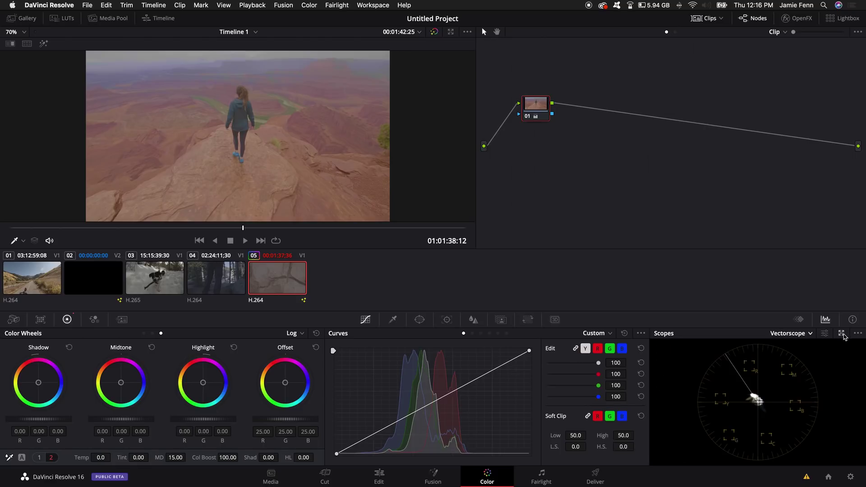
- Expand the scopes into a floating window with the four-scope layout, keeping Parade second
click(841, 334)
click(785, 21)
click(768, 18)
click(755, 18)
click(768, 18)
click(779, 18)
click(770, 30)
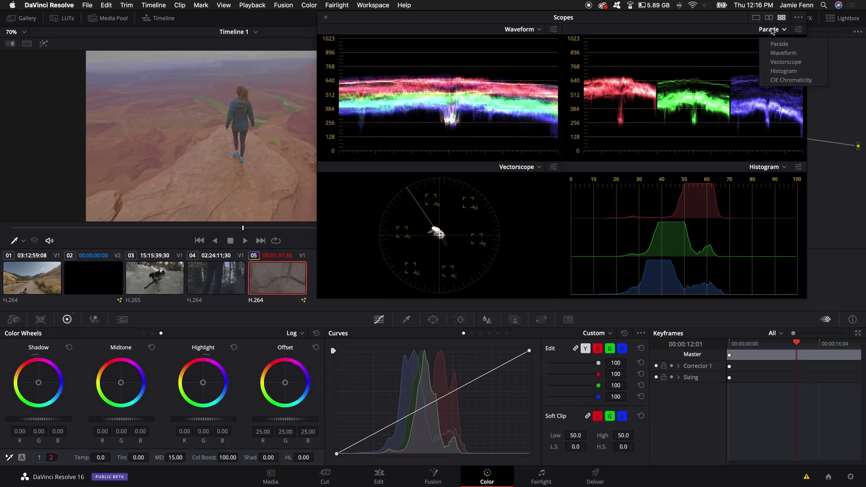
click(731, 30)
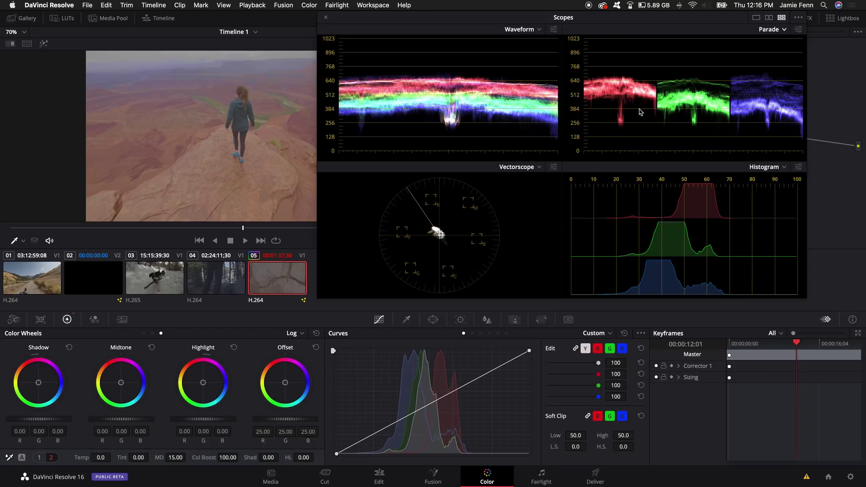
- Move the scopes window aside and reposition node 01 in the node graph
drag(453, 21, 672, 109)
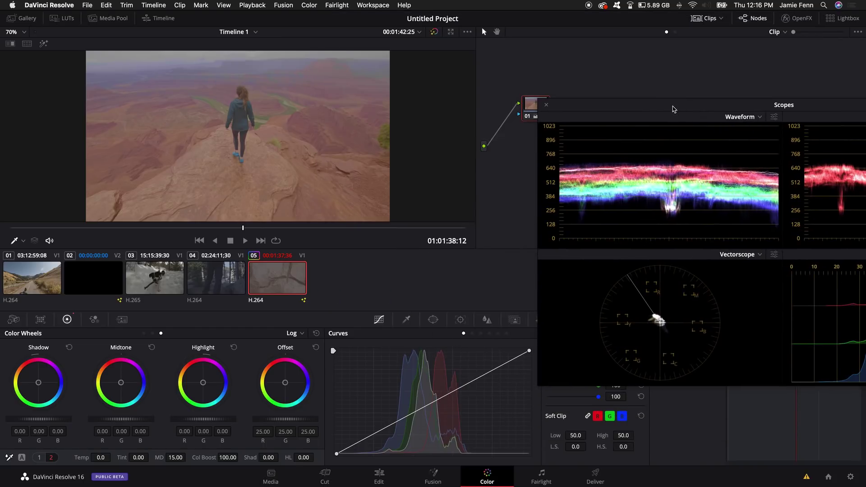
drag(528, 109, 513, 98)
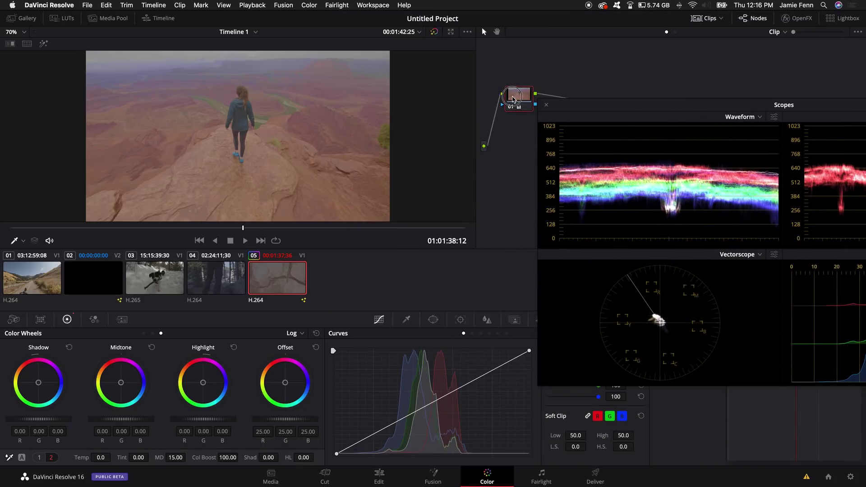
right_click(519, 99)
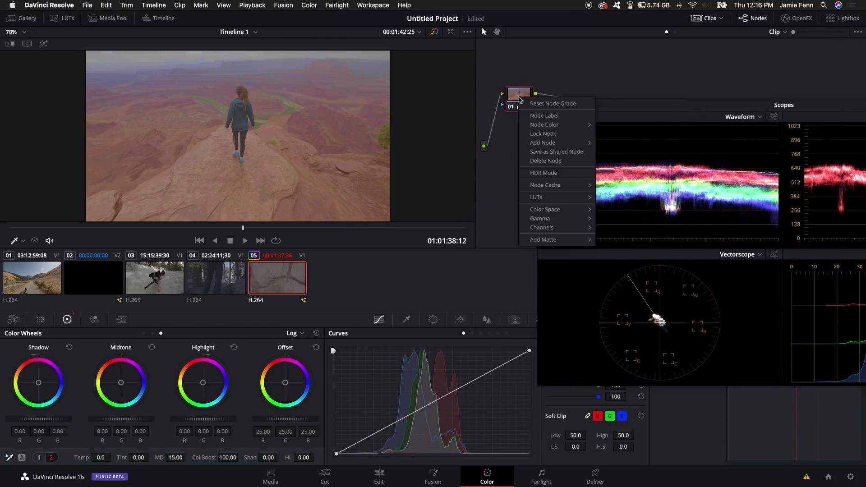
- Reset node 01's grade and switch to the primaries wheels
click(545, 104)
drag(633, 111, 474, 42)
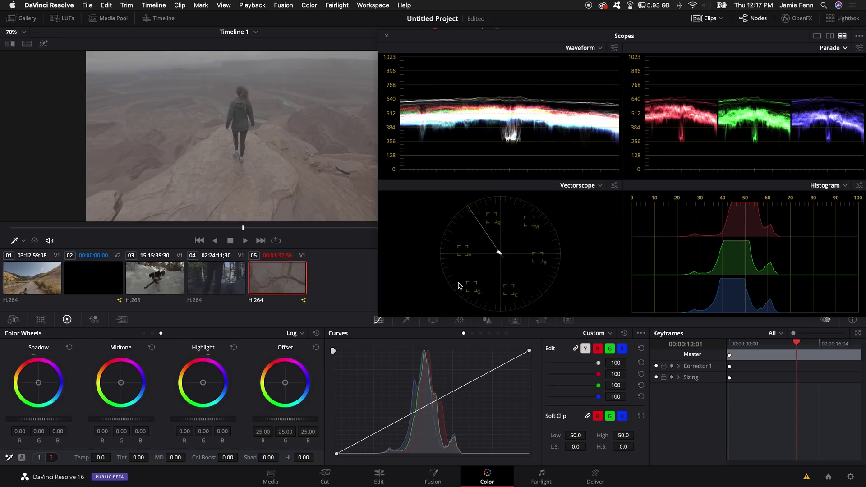
click(144, 334)
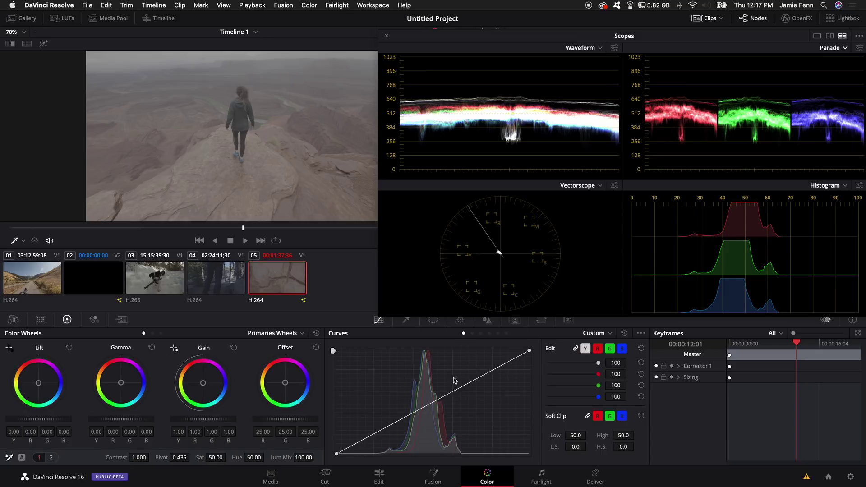
drag(491, 39, 464, 14)
- Drop saturation to 0 and shape a contrasty curve with adjusted black/white points and two extra points
drag(337, 454, 375, 455)
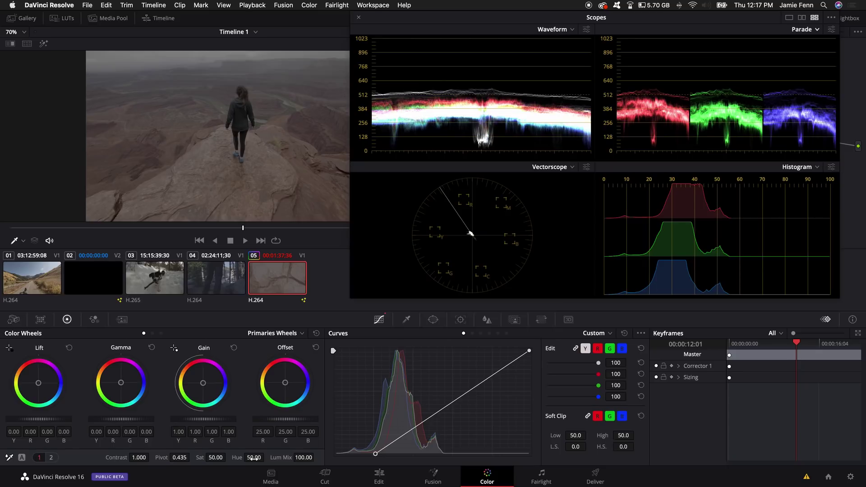
drag(221, 458, 219, 458)
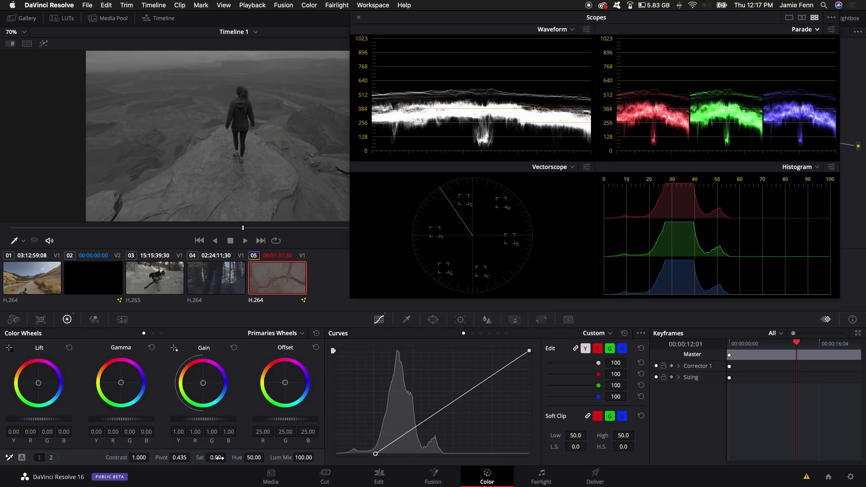
drag(375, 455, 378, 456)
drag(529, 351, 465, 350)
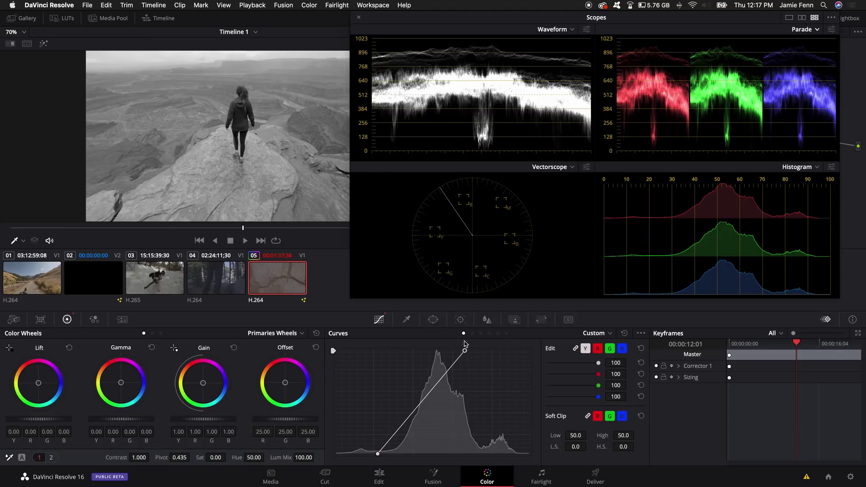
drag(465, 350, 466, 352)
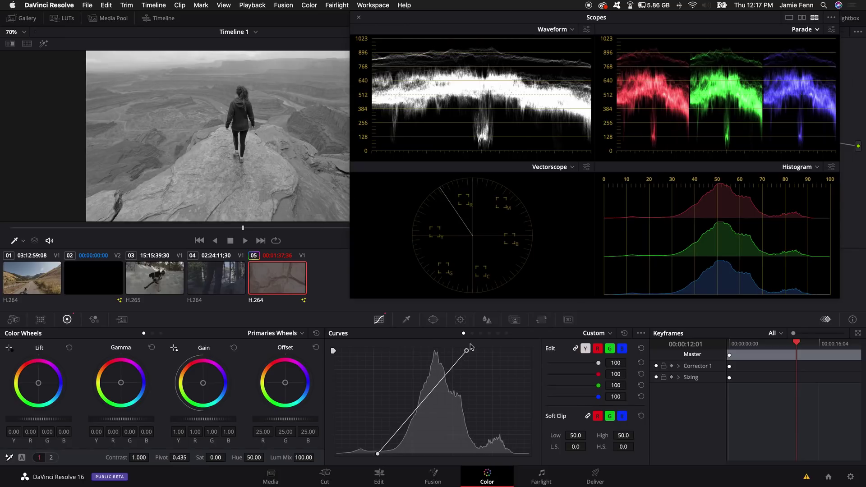
drag(391, 445, 395, 442)
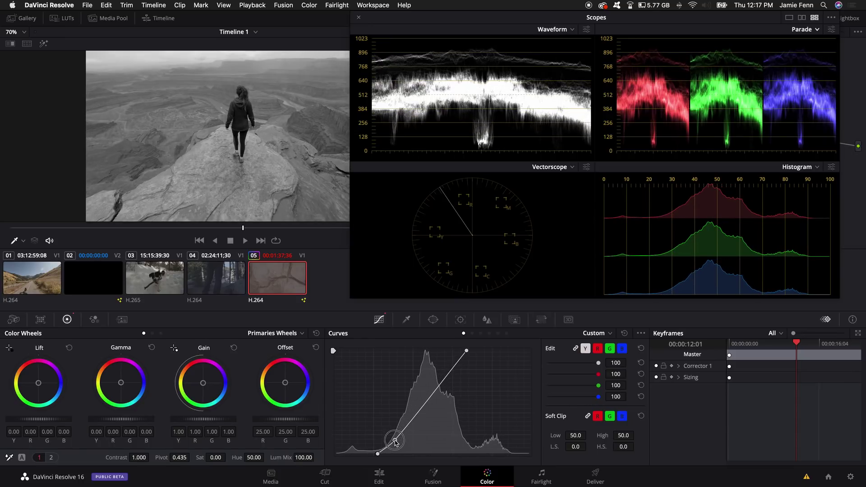
drag(446, 386, 441, 382)
- Bring saturation back to about 49.6 and move the scopes window off the node graph
drag(215, 457, 318, 465)
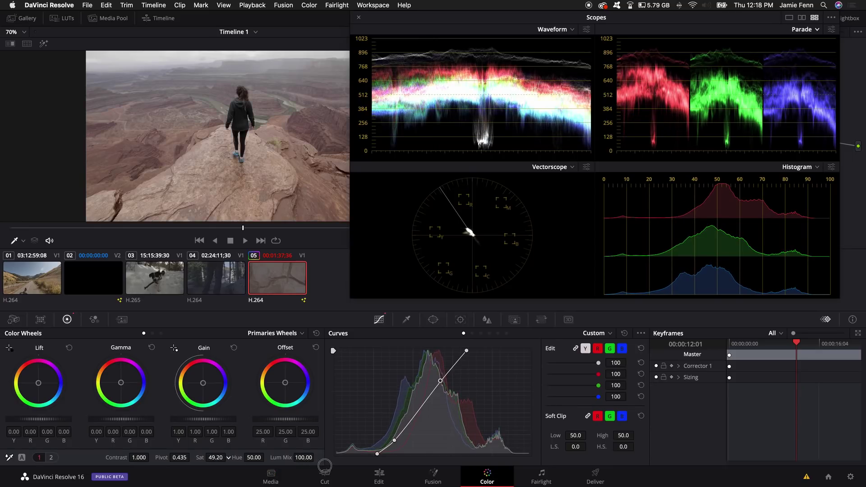
drag(325, 466, 325, 466)
drag(531, 20, 226, 256)
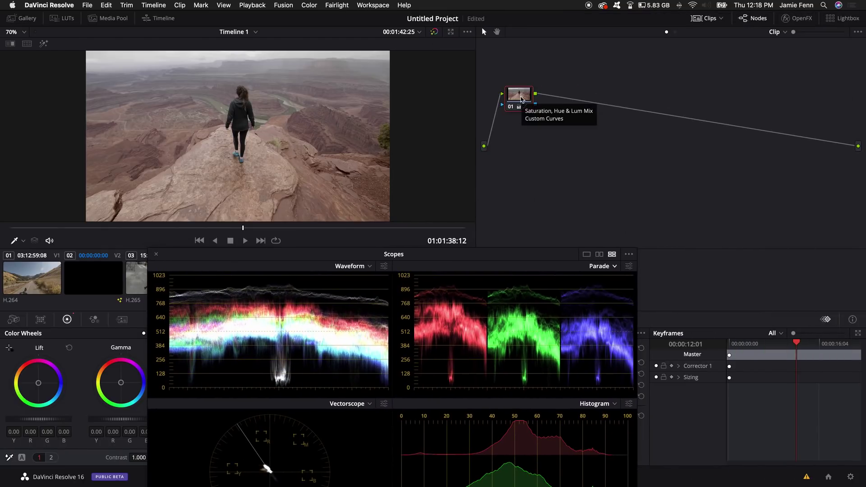
key(alt+s)
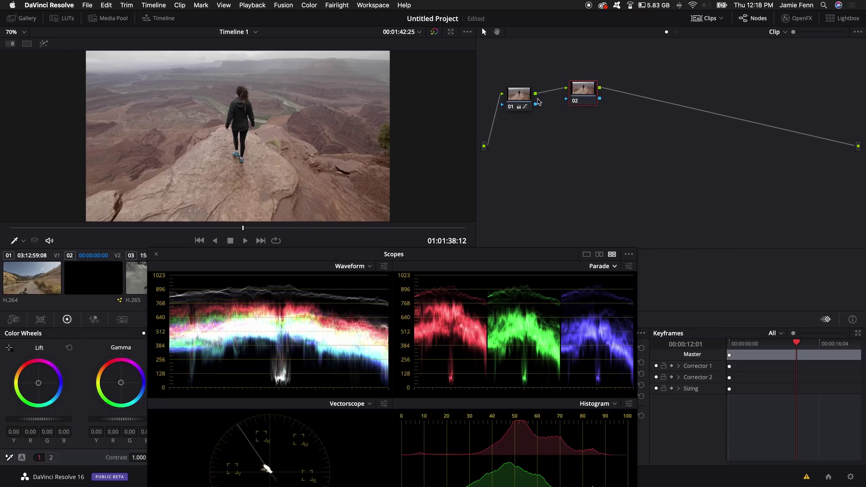
- Reposition node 01 and raise saturation on the new node 02
click(519, 101)
drag(519, 102, 517, 92)
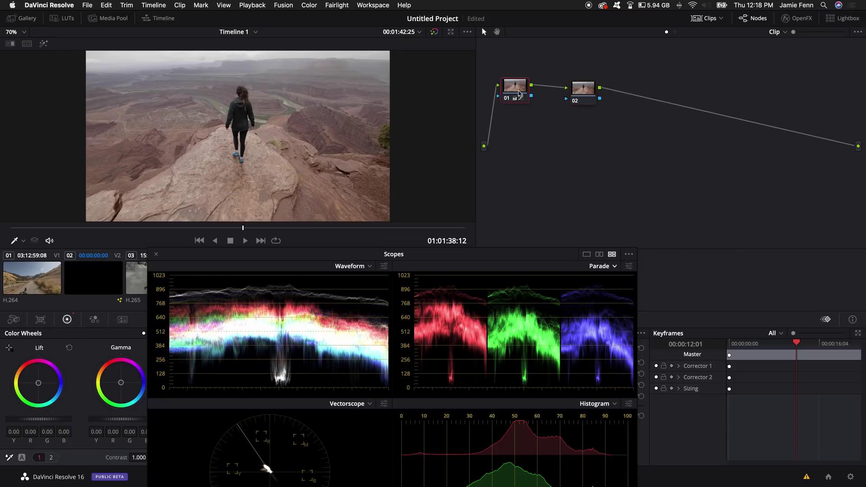
drag(363, 258, 573, 134)
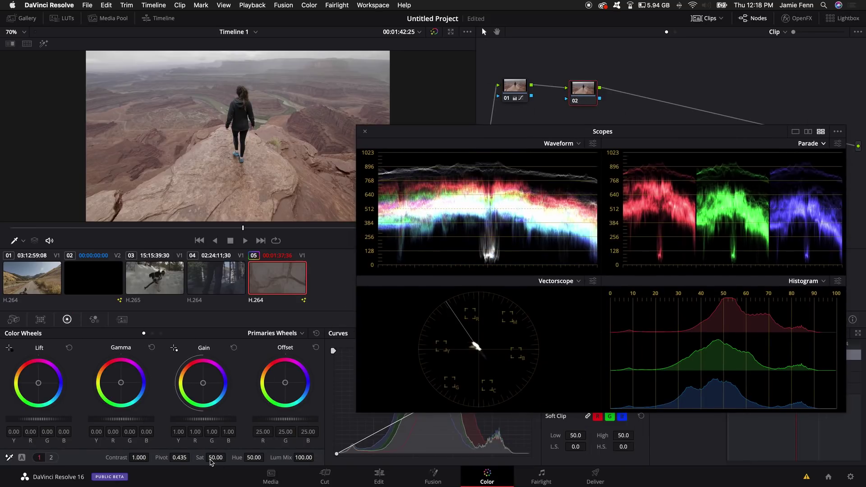
mouse_move(215, 457)
mouse_down()
mouse_move(270, 463)
mouse_move(217, 461)
mouse_up()
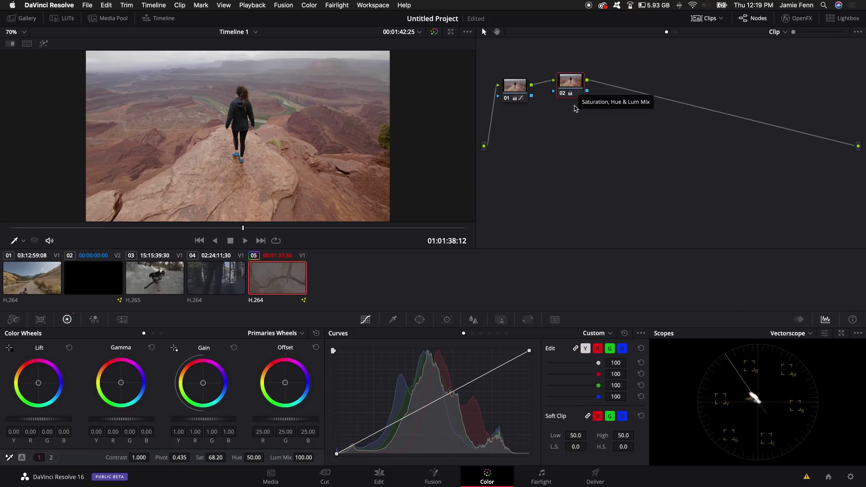
- Add a third serial node, then select all nodes and delete them
key(alt+s)
drag(570, 86, 571, 93)
drag(633, 70, 500, 128)
key(Delete)
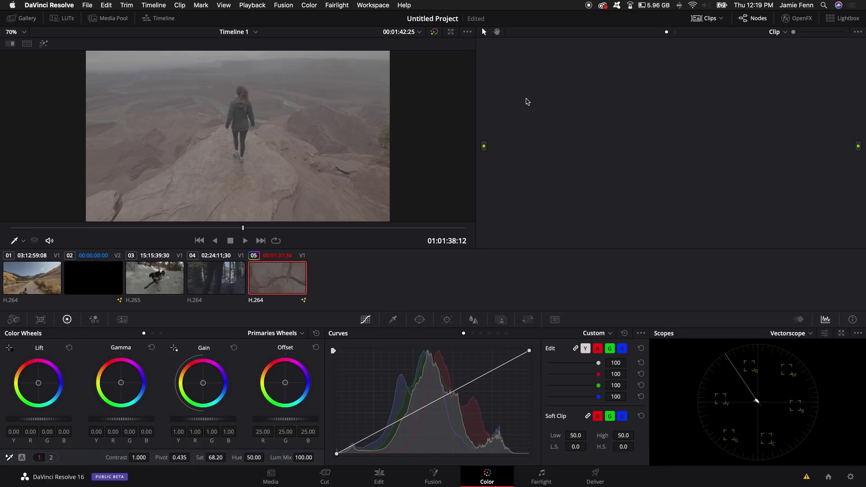
- Add a new node 01 and apply the Ground Control GC_V-Log-To_Rec709 3D LUT to it
key(alt+s)
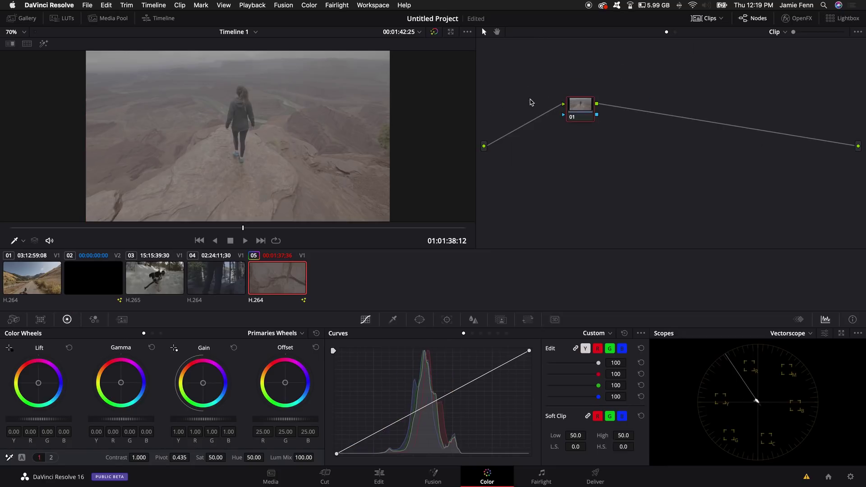
drag(581, 107, 568, 97)
right_click(568, 99)
mouse_move(599, 144)
mouse_move(601, 199)
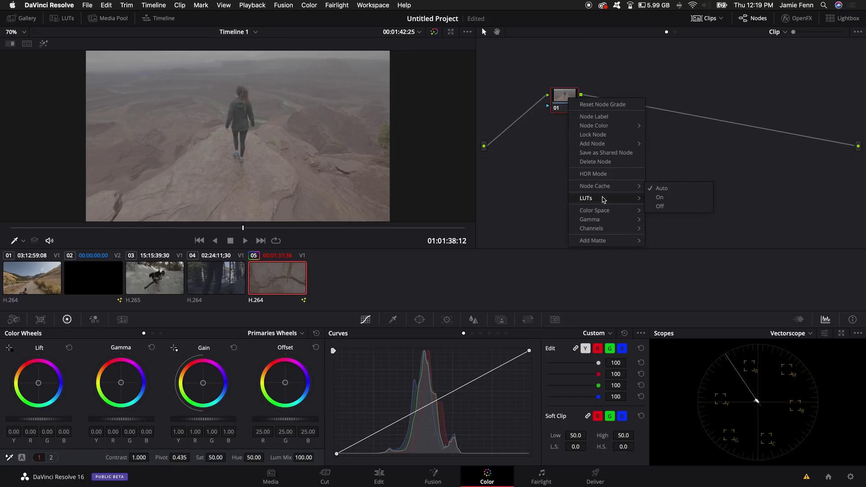
mouse_move(666, 227)
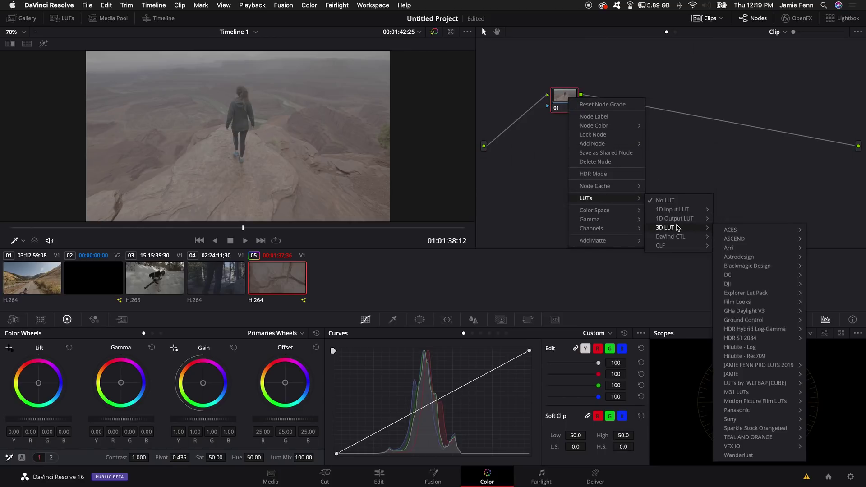
mouse_move(755, 282)
mouse_move(754, 321)
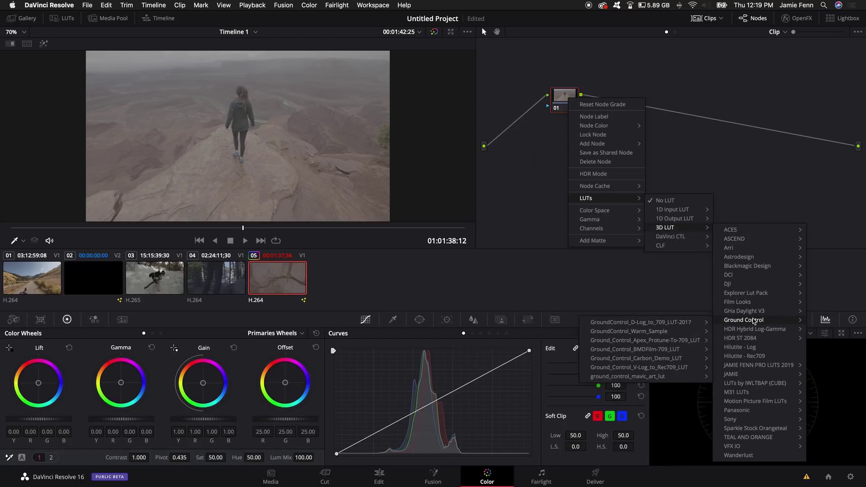
mouse_move(668, 331)
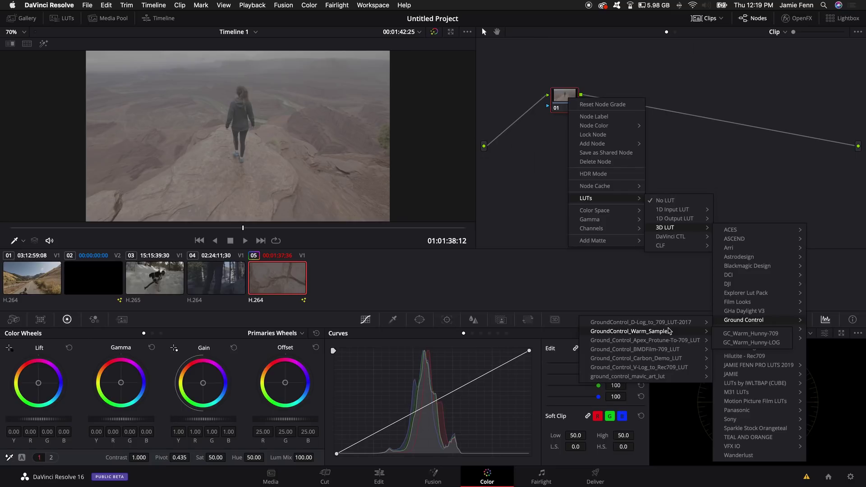
mouse_move(668, 367)
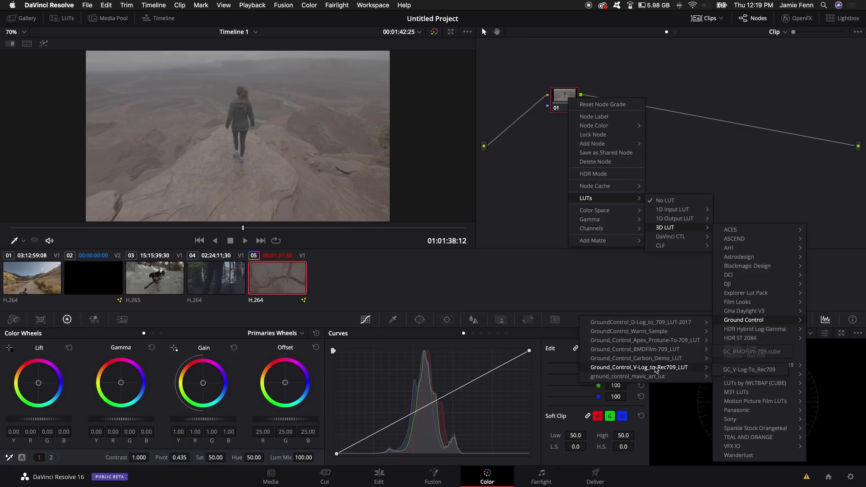
click(740, 371)
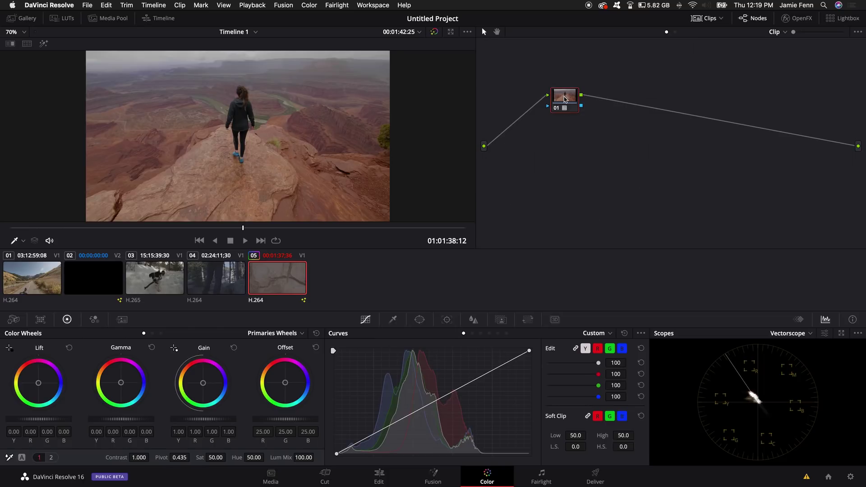
drag(564, 99, 604, 98)
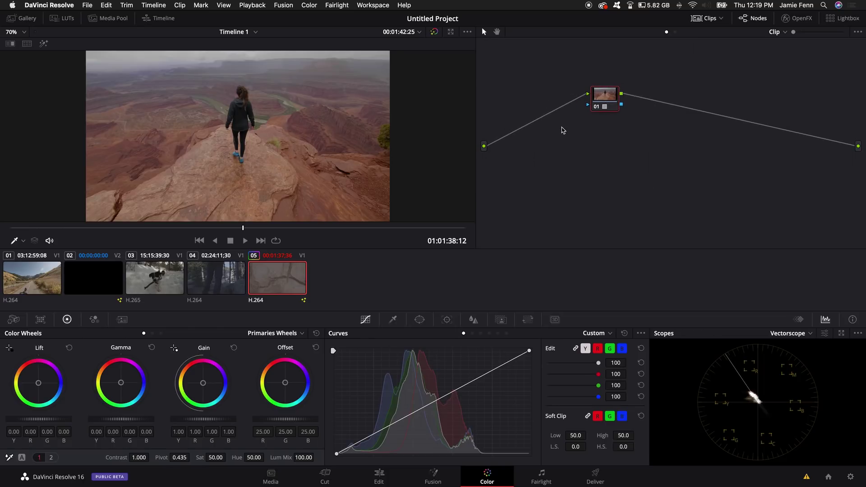
drag(611, 101, 532, 97)
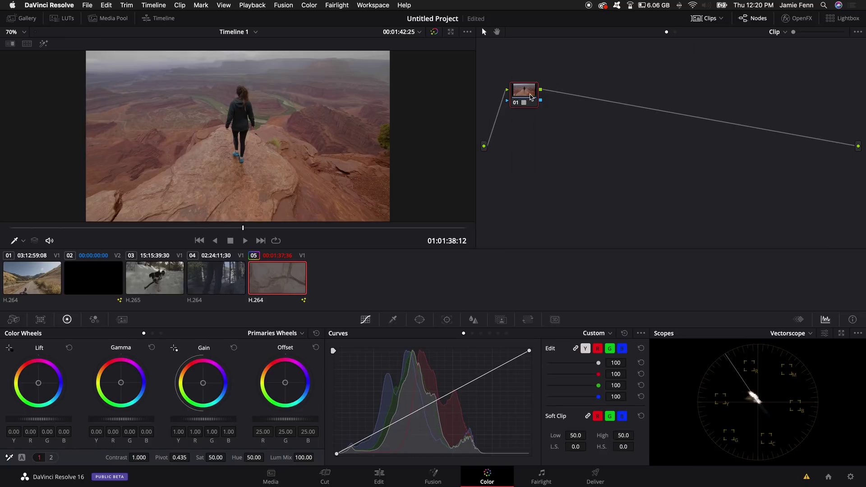
mouse_move(531, 97)
mouse_down()
mouse_move(549, 114)
mouse_move(536, 101)
mouse_up()
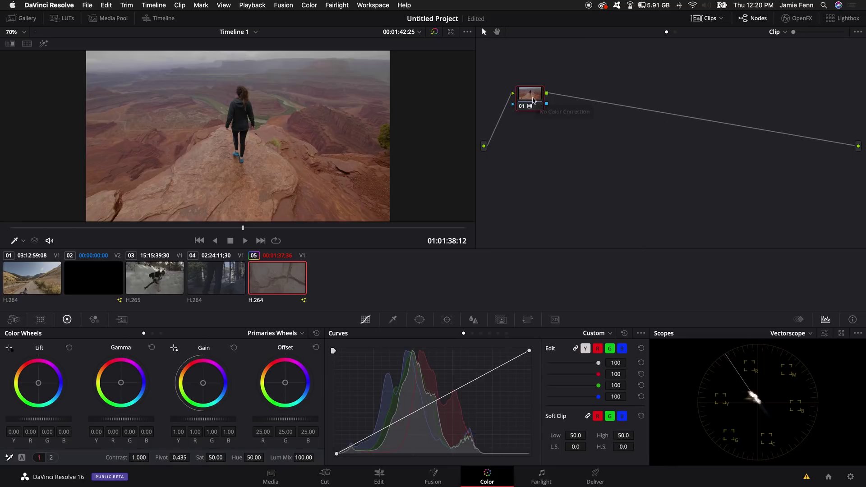
key(alt+s)
key(alt+s)
key(alt+s)
key(alt+s)
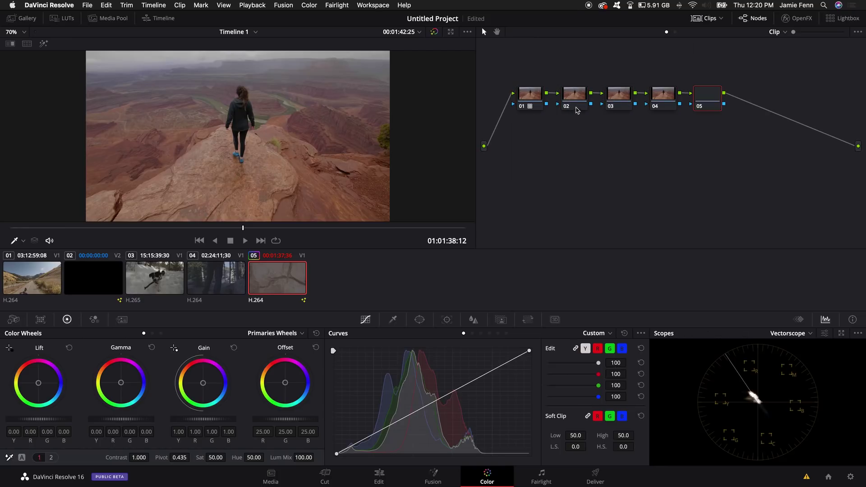
drag(669, 103, 622, 96)
click(564, 93)
drag(532, 103, 526, 100)
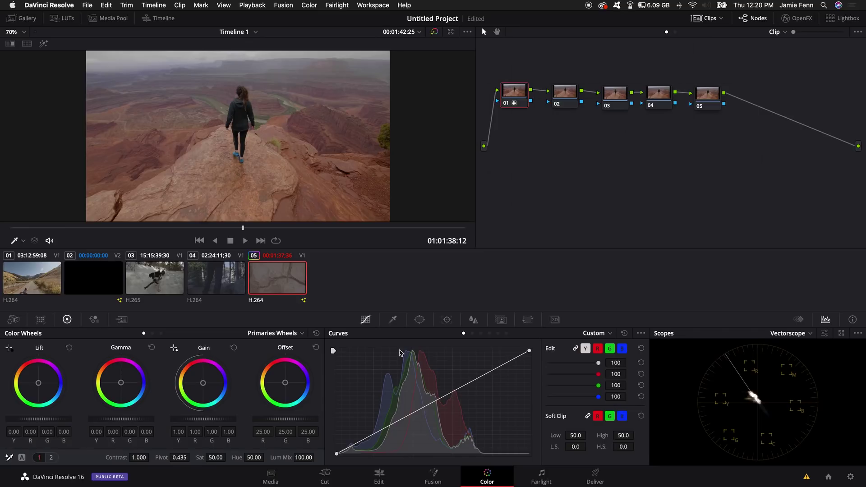
key(super+Home)
drag(523, 101, 609, 106)
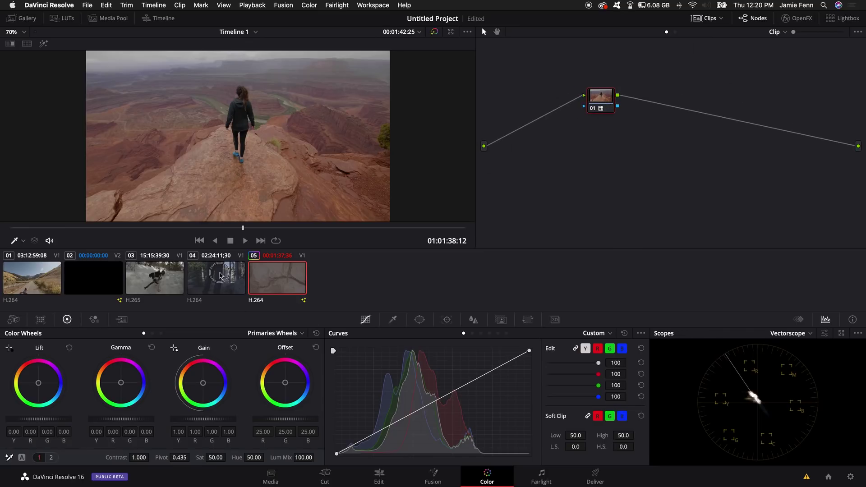
click(220, 275)
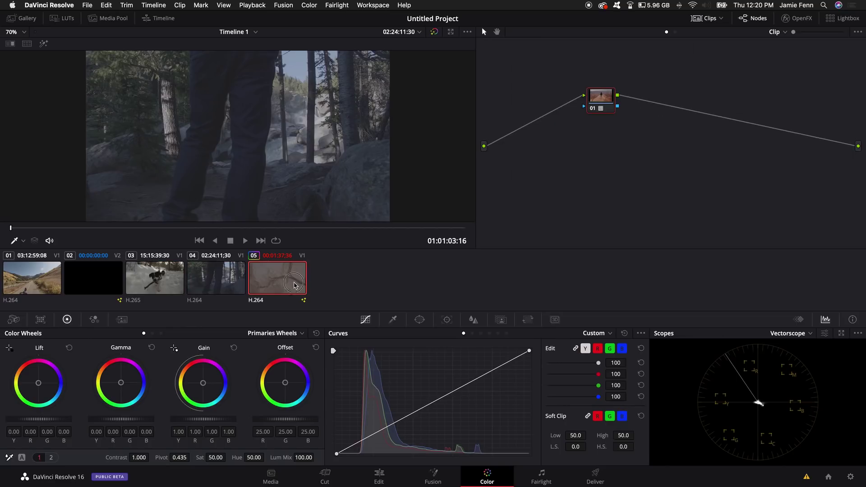
- On clip 05's woman-on-the-rock frame, unlink channels and shape the blue curve's highlights, midtones and shadows
click(293, 284)
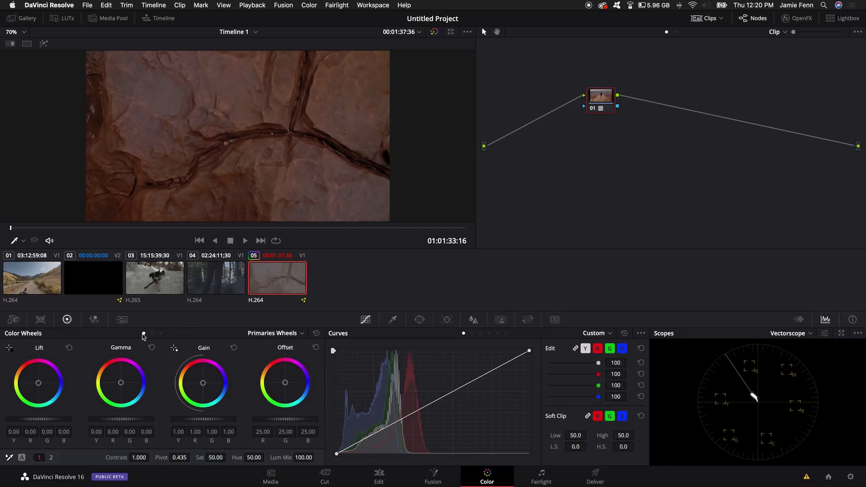
drag(171, 229, 297, 228)
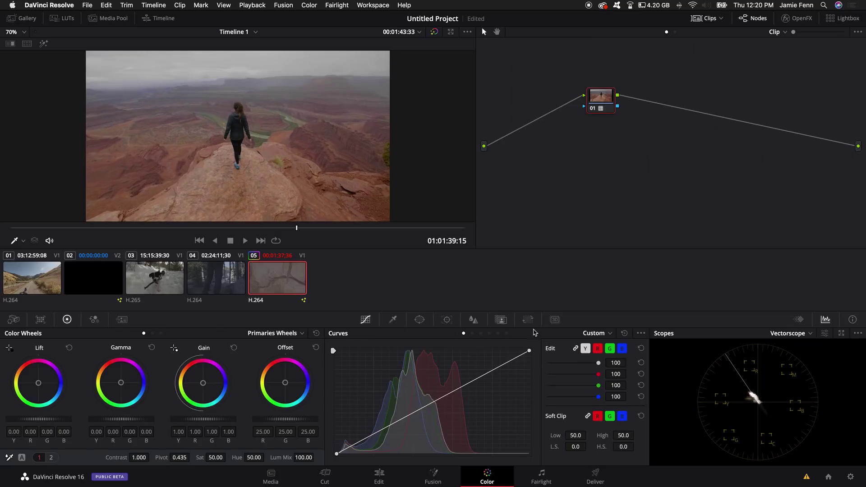
click(598, 349)
click(609, 349)
click(622, 349)
mouse_move(526, 356)
mouse_down()
mouse_move(532, 344)
mouse_move(524, 350)
mouse_up()
drag(468, 382, 473, 382)
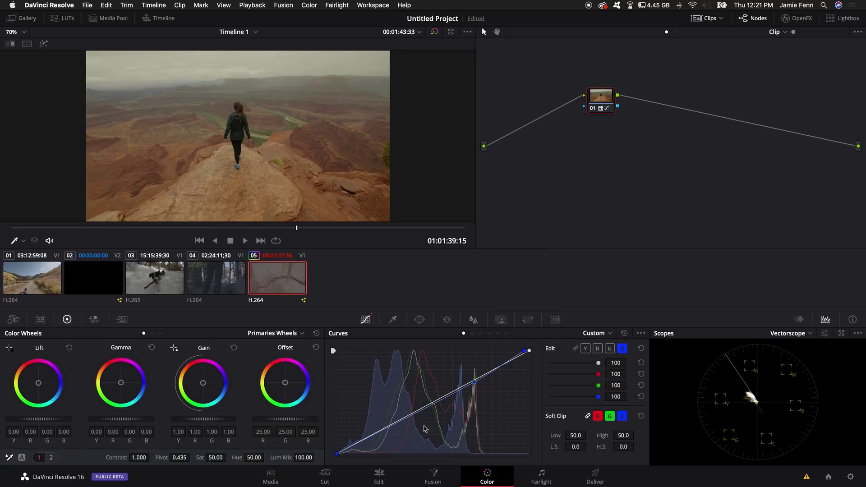
drag(382, 437, 373, 430)
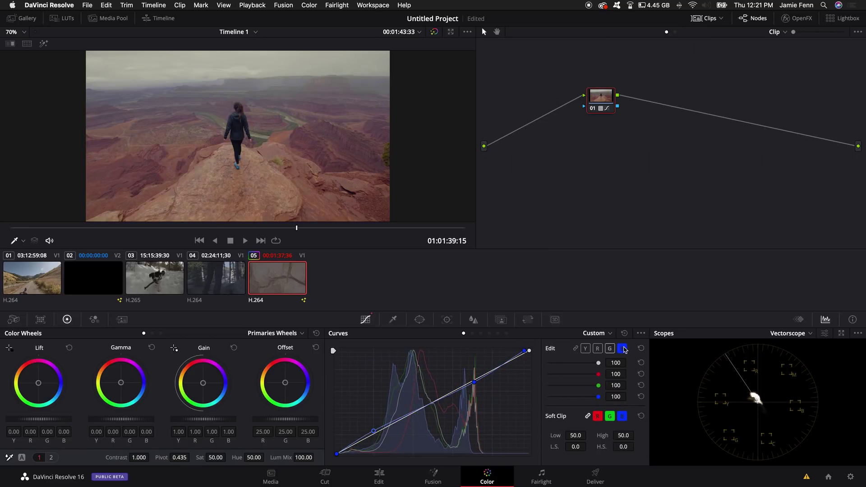
- Add red curve points in the shadows and midtones
click(597, 348)
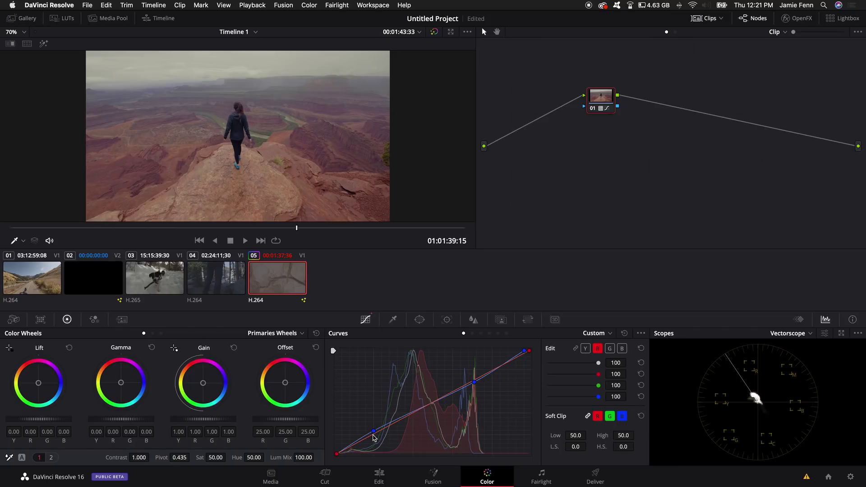
drag(377, 440, 376, 436)
mouse_move(451, 392)
mouse_down()
mouse_move(451, 383)
mouse_move(452, 392)
mouse_up()
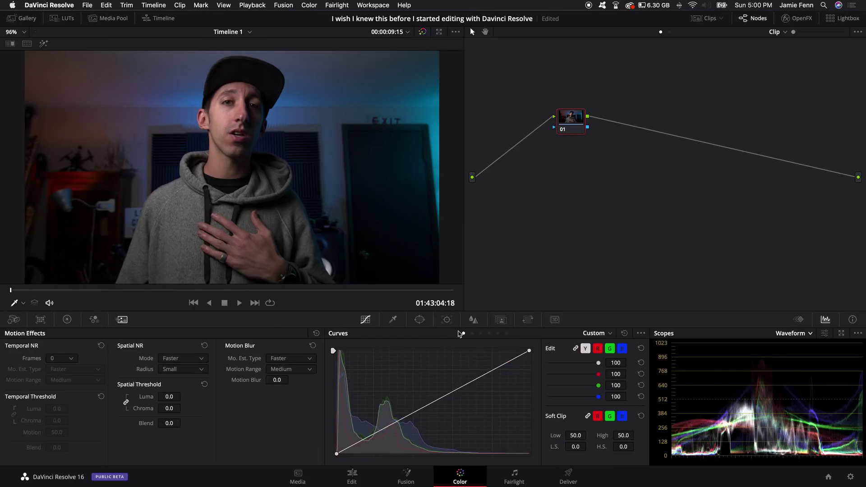
- Set Curves to Hue Vs Hue and add the colour swatch control points, including blue and magenta
click(472, 334)
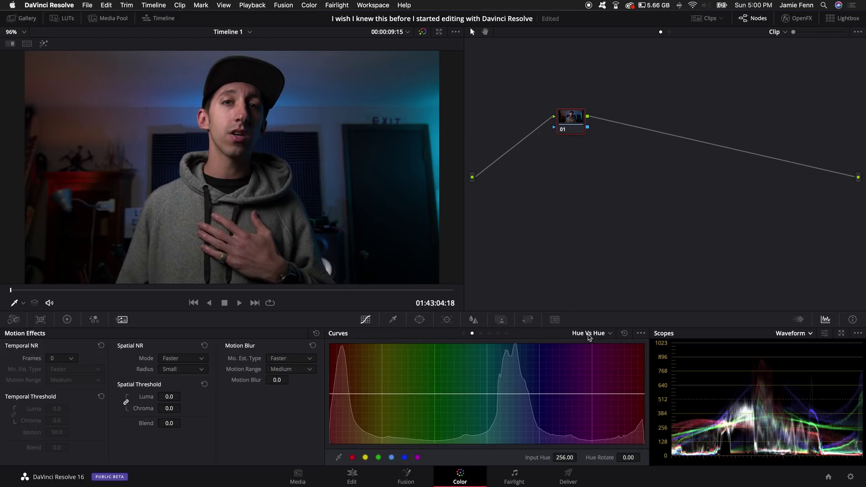
click(597, 333)
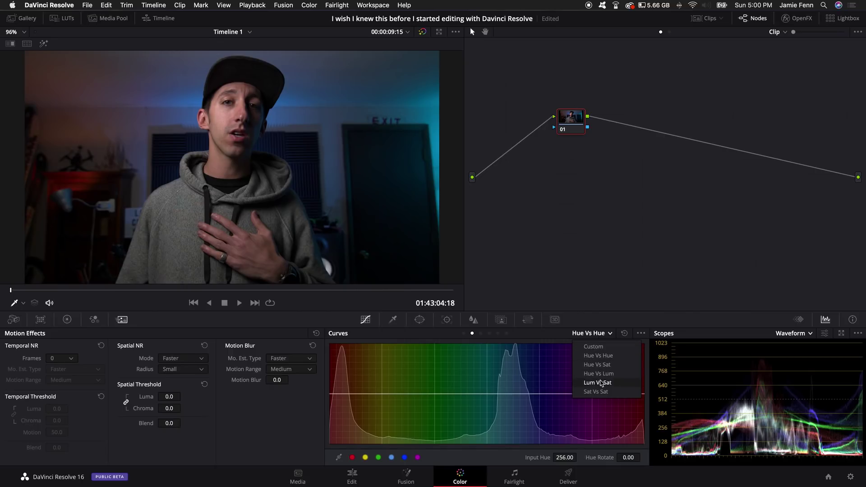
click(588, 296)
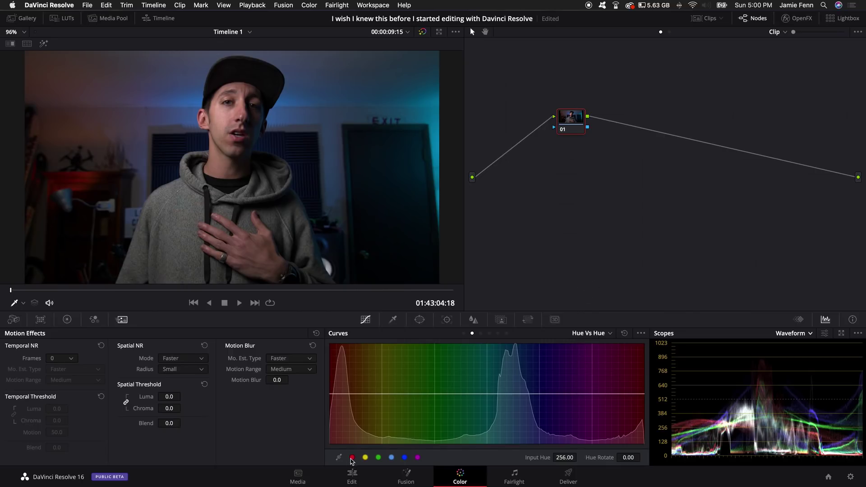
click(378, 457)
click(391, 457)
click(404, 458)
click(417, 457)
- Show the Vectorscope and lower the cyan saturation with Hue Vs Sat points
click(810, 334)
click(806, 368)
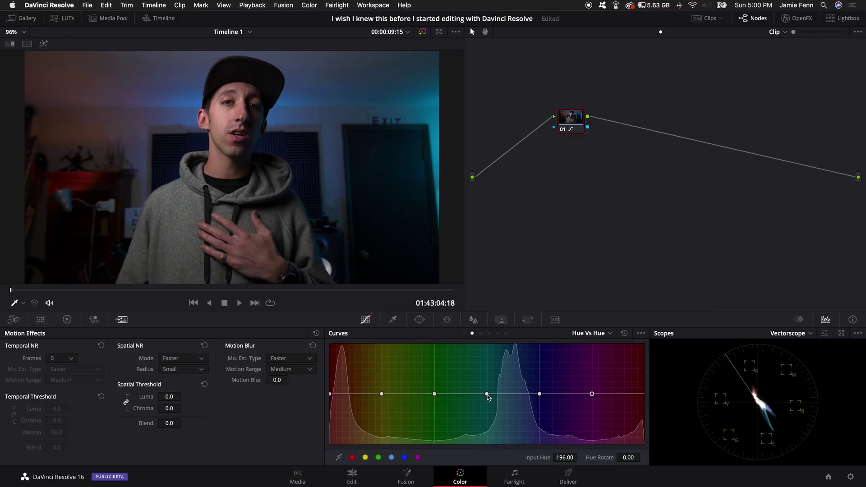
click(481, 334)
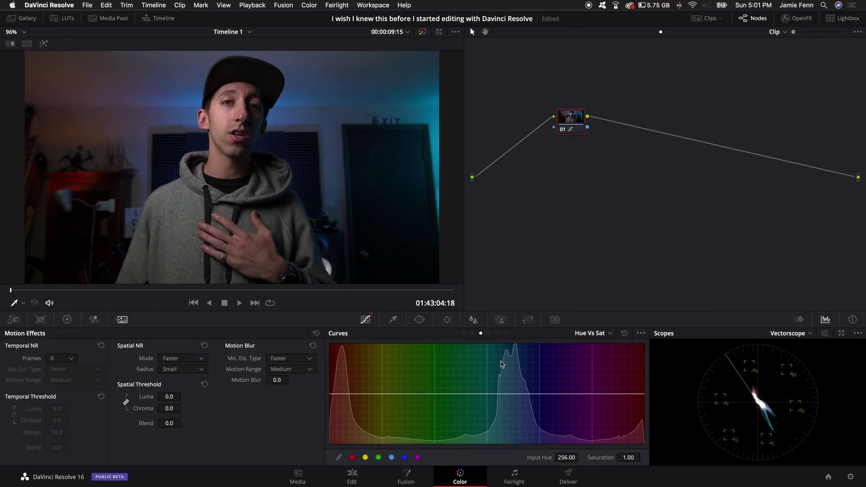
click(365, 457)
click(404, 457)
click(539, 394)
mouse_move(541, 396)
mouse_down()
mouse_move(541, 404)
mouse_move(541, 393)
mouse_up()
mouse_move(487, 394)
mouse_down()
mouse_move(488, 437)
mouse_move(489, 354)
mouse_move(490, 437)
mouse_move(489, 393)
mouse_move(488, 424)
mouse_move(487, 404)
mouse_up()
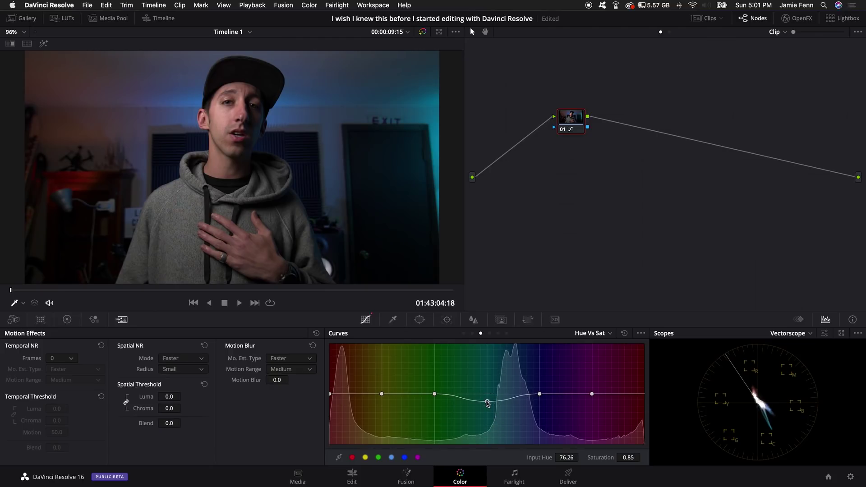
- Shift the blue-cyan hue range in Hue Vs Hue, then flatten that bulge
click(472, 333)
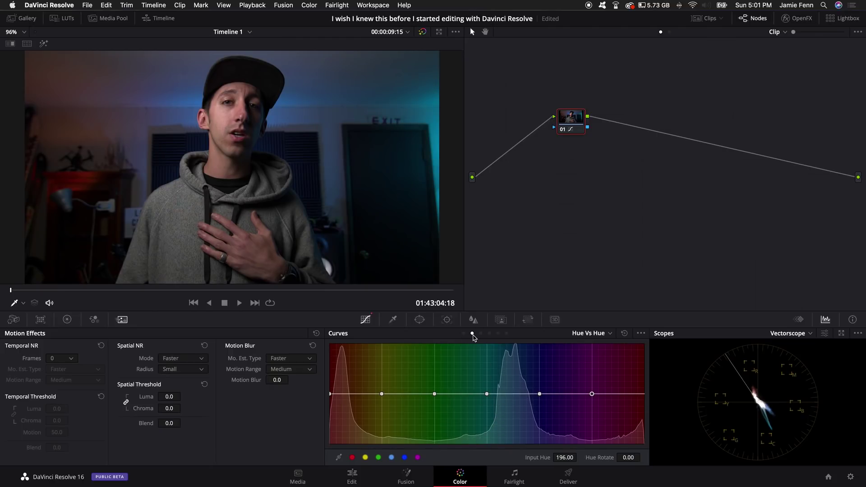
mouse_move(487, 397)
mouse_down()
mouse_move(489, 373)
mouse_move(490, 446)
mouse_move(491, 350)
mouse_move(489, 394)
mouse_up()
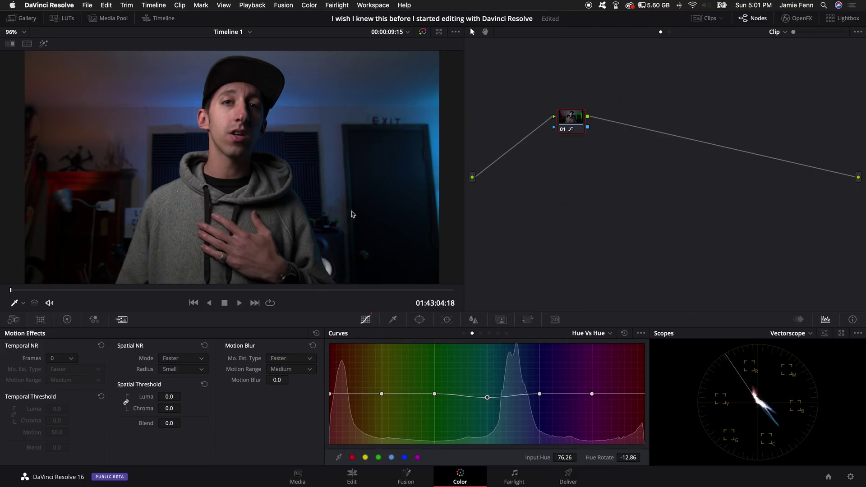
click(481, 333)
click(489, 333)
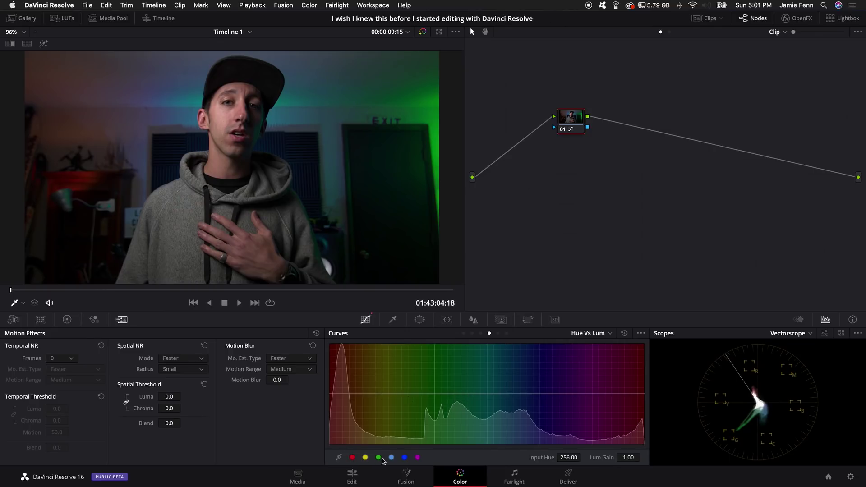
- In Hue Vs Lum, sample the green wall and raise its point to brighten the light
drag(514, 397, 589, 394)
drag(527, 398, 547, 398)
right_click(544, 397)
click(339, 458)
click(434, 108)
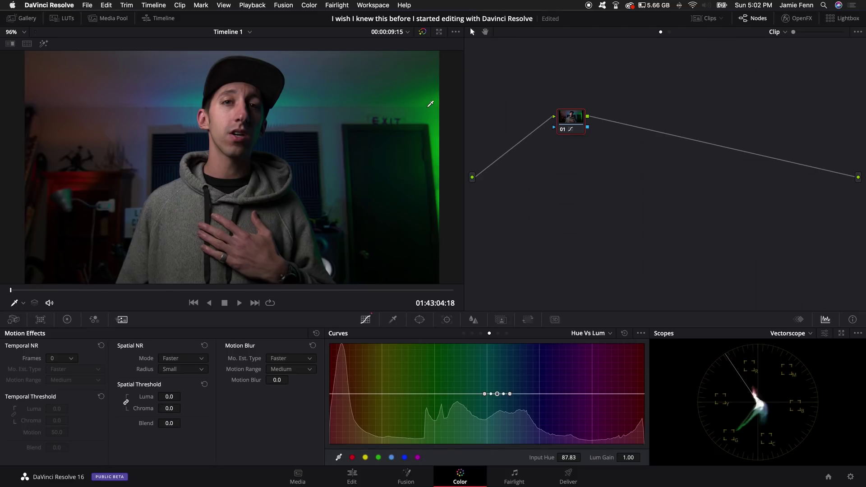
mouse_move(498, 396)
mouse_down()
mouse_move(496, 421)
mouse_move(499, 373)
mouse_move(499, 436)
mouse_move(499, 349)
mouse_move(499, 414)
mouse_move(498, 401)
mouse_up()
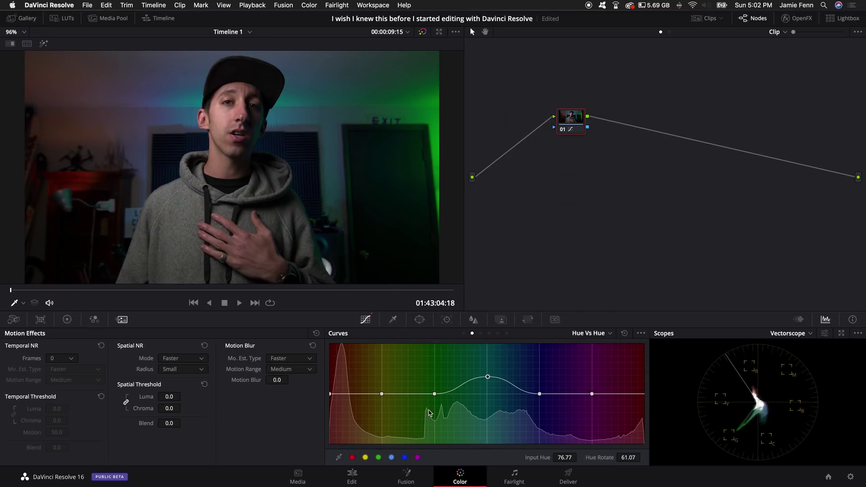
- Sample the green wall for the hue curve and rotate its hue, removing the extreme peak
click(339, 457)
click(427, 97)
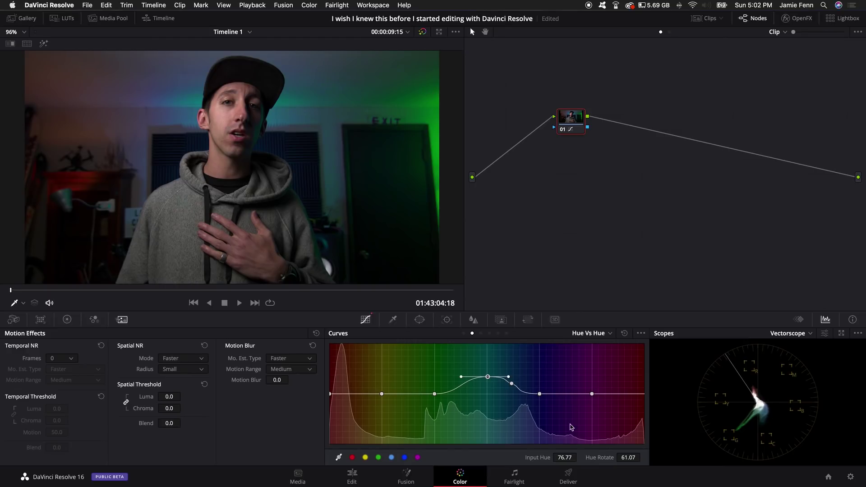
drag(514, 387, 514, 352)
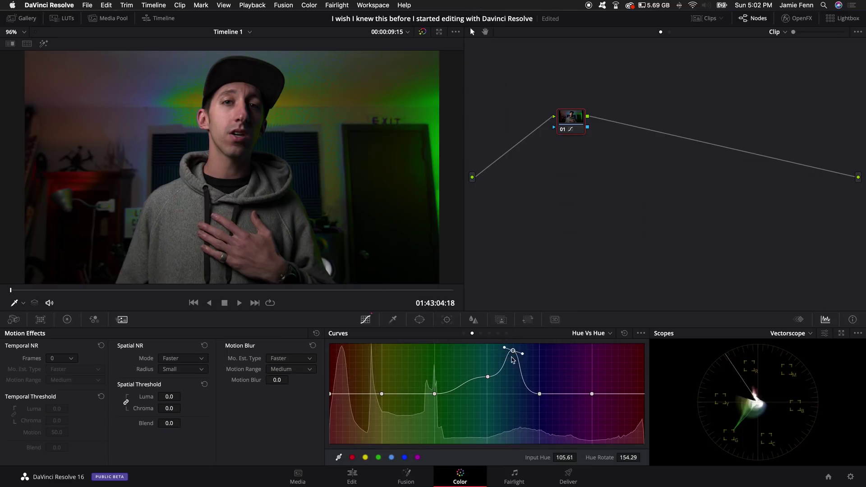
right_click(513, 359)
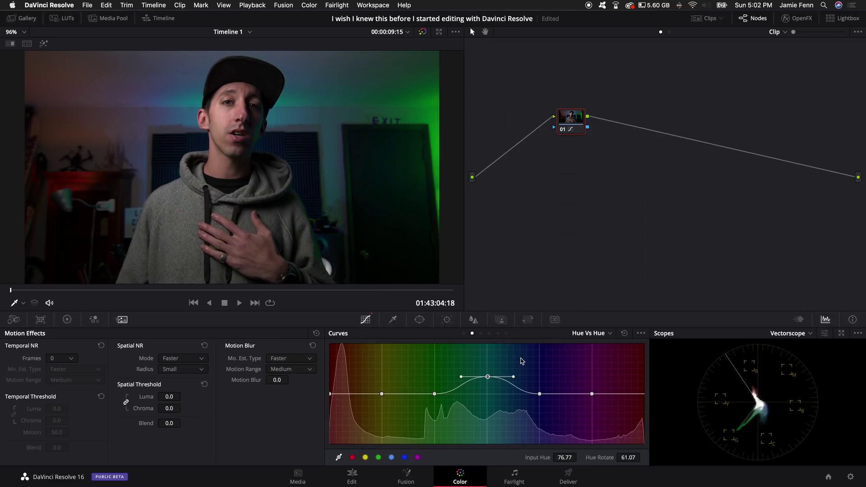
- Try Lum Vs Sat and Sat Vs Sat curves, then reset the node's grade
click(498, 333)
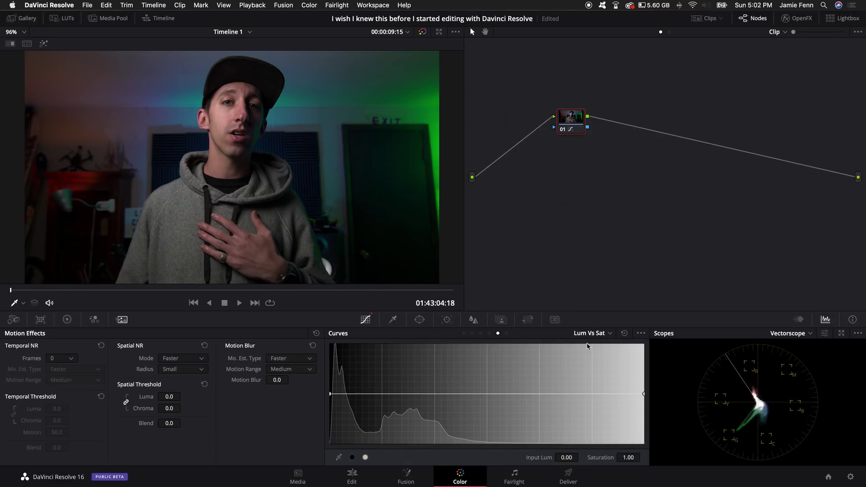
click(506, 333)
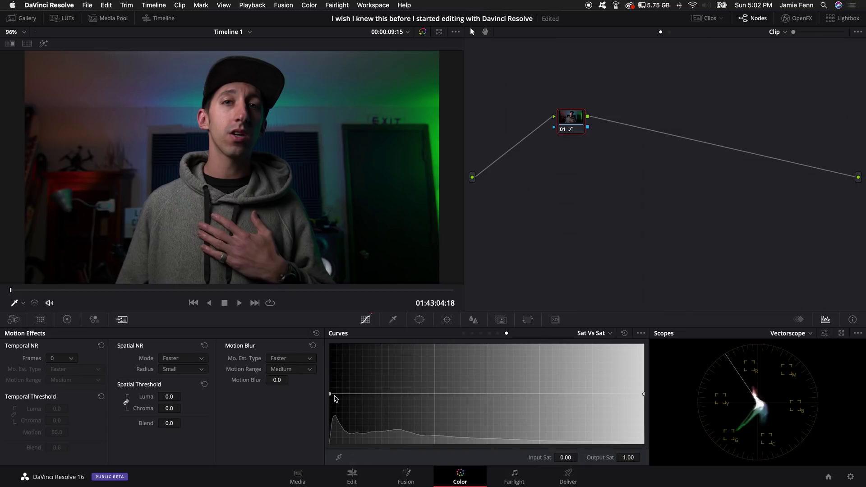
drag(331, 396, 325, 458)
click(402, 394)
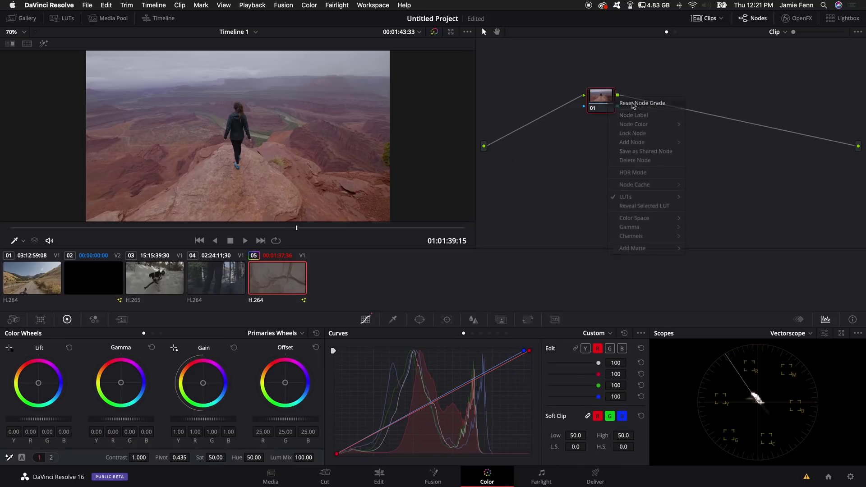
click(635, 101)
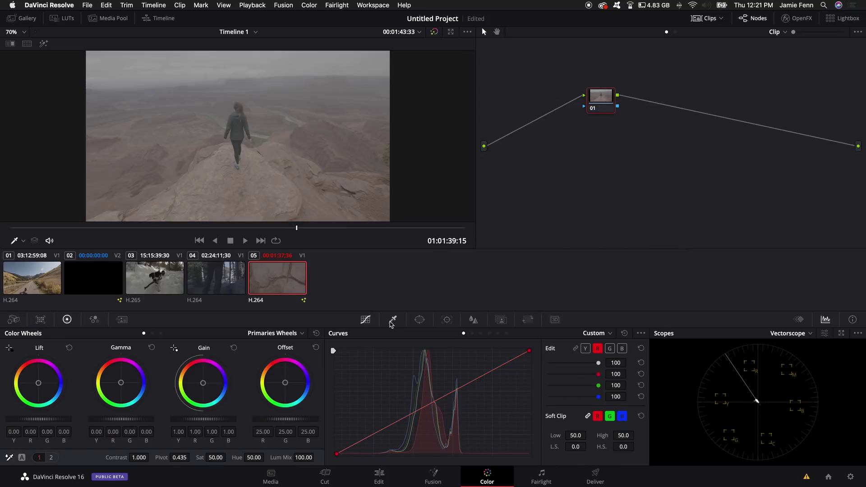
- Qualify a sampled hue and luminance range with Highlight on, then delete node 01
click(392, 319)
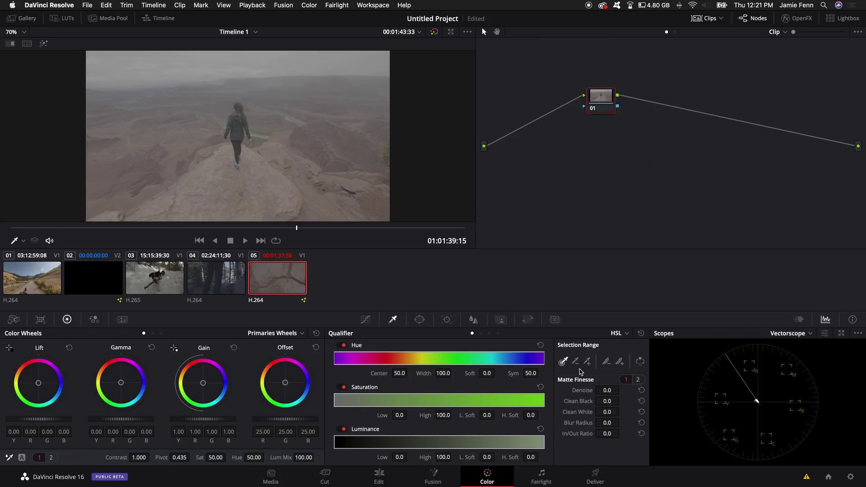
drag(251, 170, 290, 158)
click(43, 43)
mouse_move(260, 188)
mouse_down()
mouse_move(302, 158)
mouse_move(236, 116)
mouse_move(230, 138)
mouse_up()
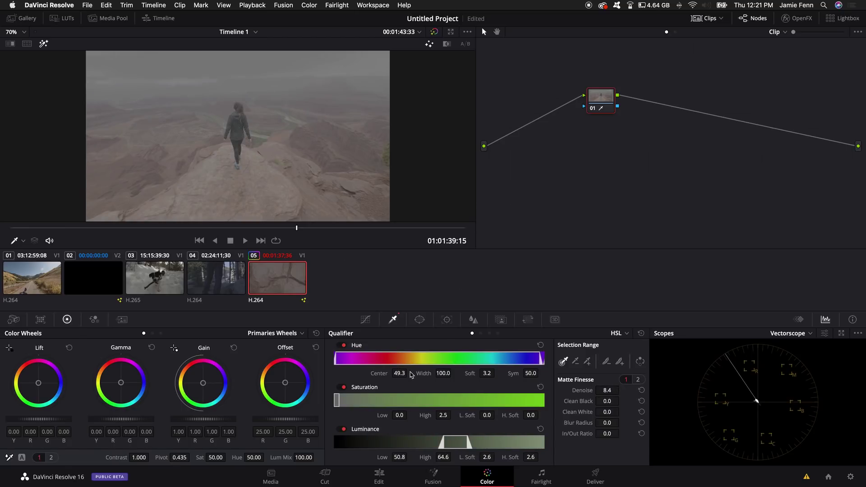
scroll(266, 207, up, 2)
scroll(254, 124, down, 4)
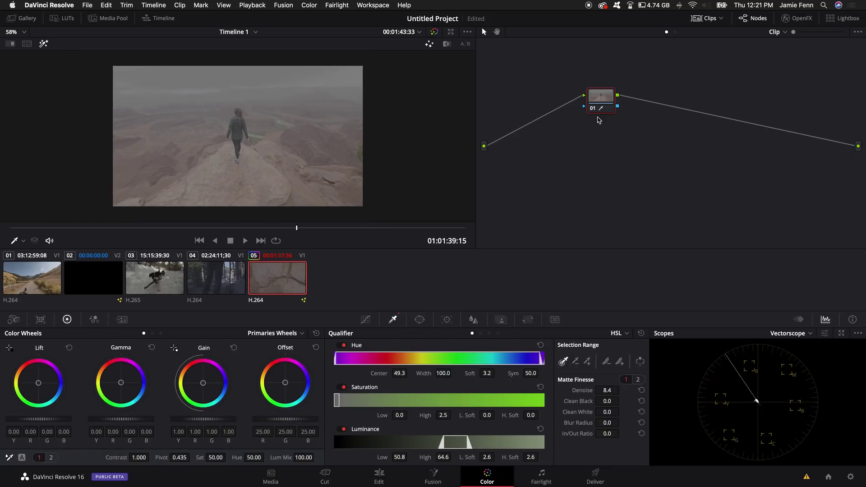
key(Delete)
click(419, 319)
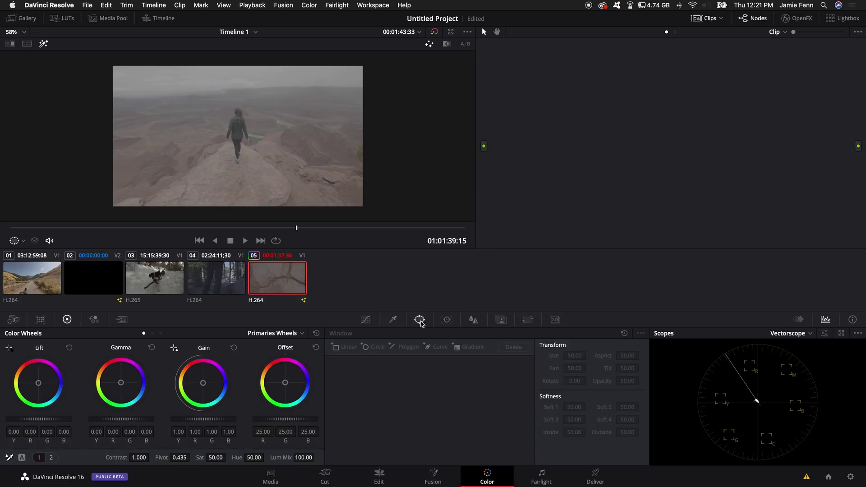
- Add a node with an enlarged, softened, inverted circle window around the hiker
key(super+z)
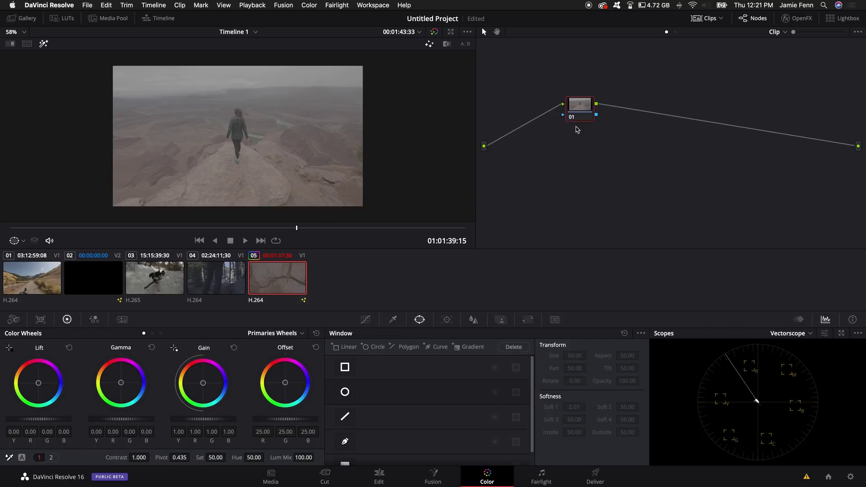
click(345, 392)
drag(276, 174, 290, 187)
drag(298, 136, 309, 138)
mouse_move(237, 129)
mouse_down()
mouse_move(243, 124)
mouse_move(230, 137)
mouse_move(245, 130)
mouse_up()
click(495, 393)
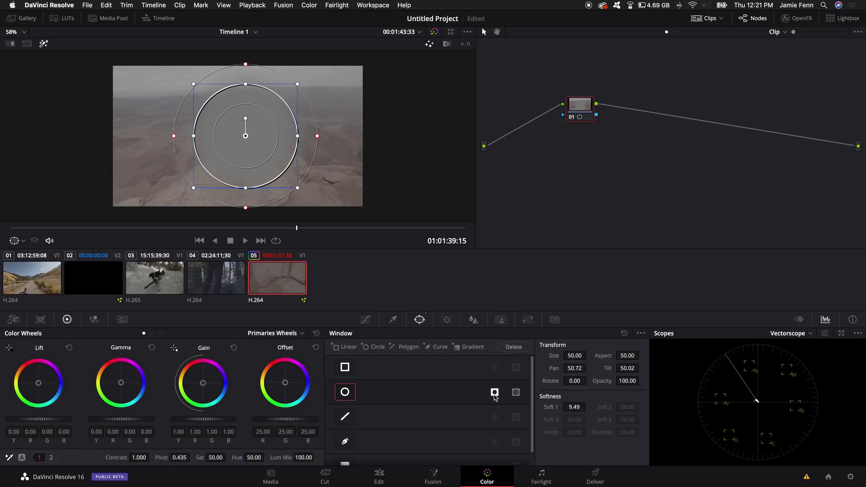
drag(299, 190, 330, 207)
click(44, 43)
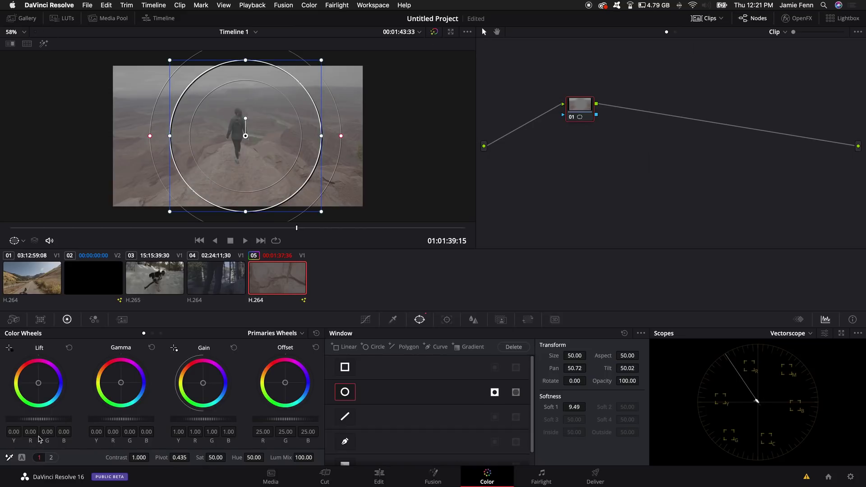
- Darken outside the circle with Lift and raise the luma curve's black point
drag(52, 419, 27, 419)
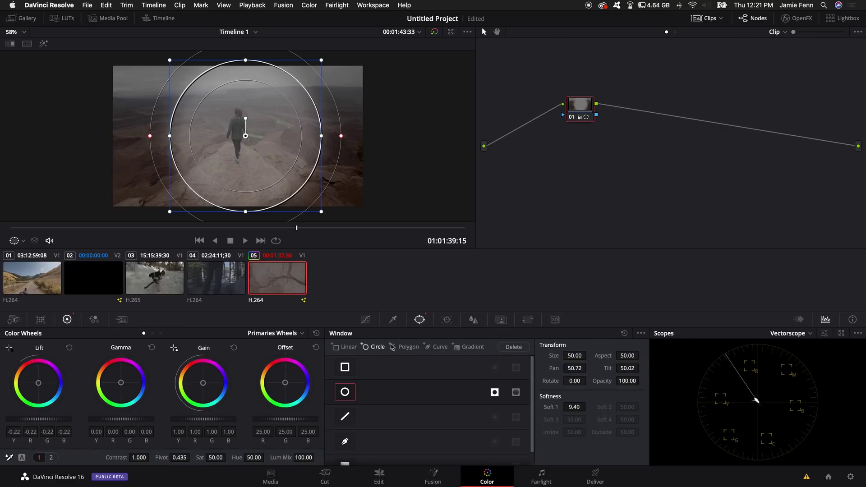
click(368, 322)
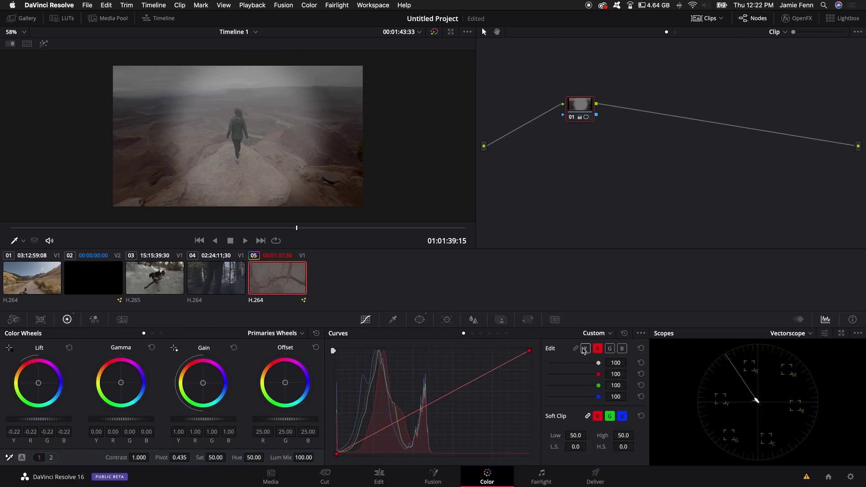
mouse_move(336, 454)
mouse_down()
mouse_move(333, 347)
mouse_move(336, 453)
mouse_up()
click(419, 320)
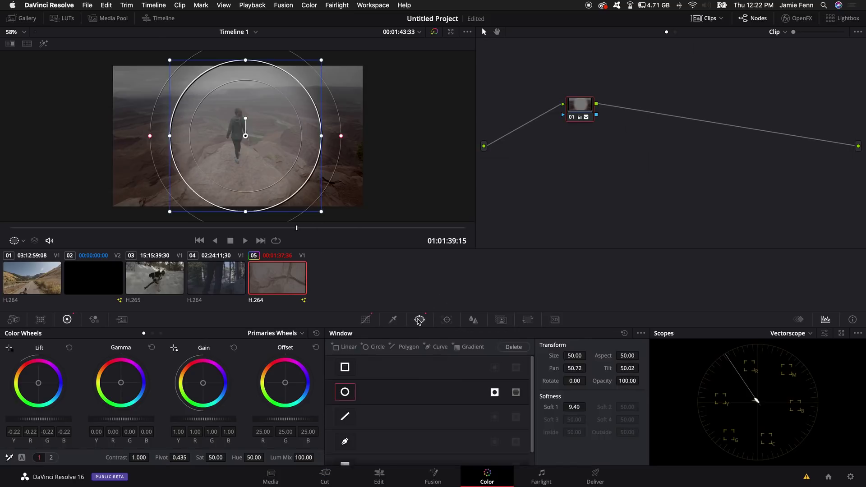
scroll(344, 422, down, 2)
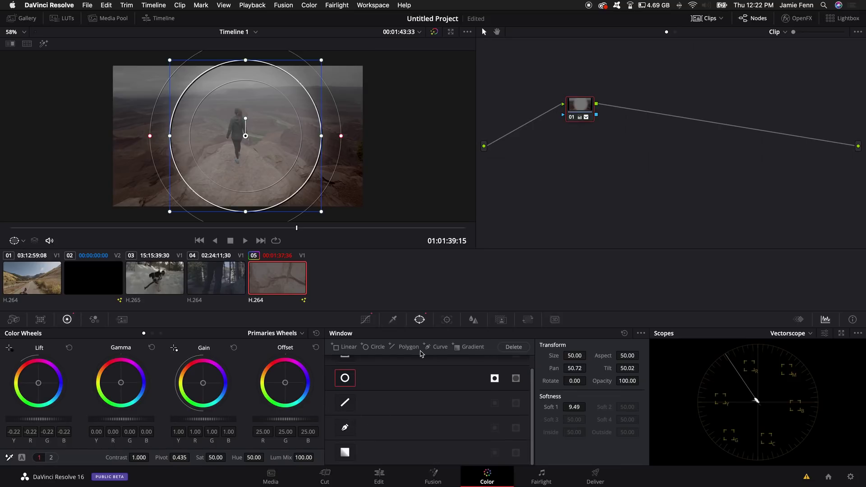
click(446, 319)
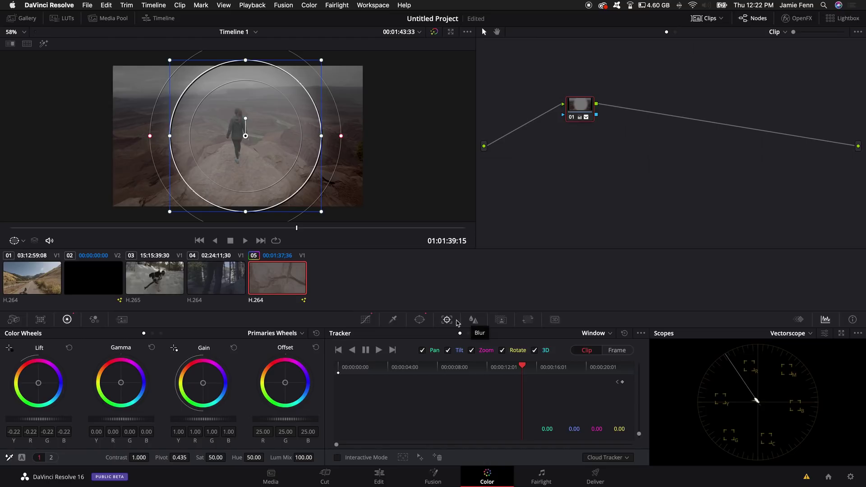
- Lower the blur radius and key output gain to remove the vignette, then add serial node 03
click(474, 321)
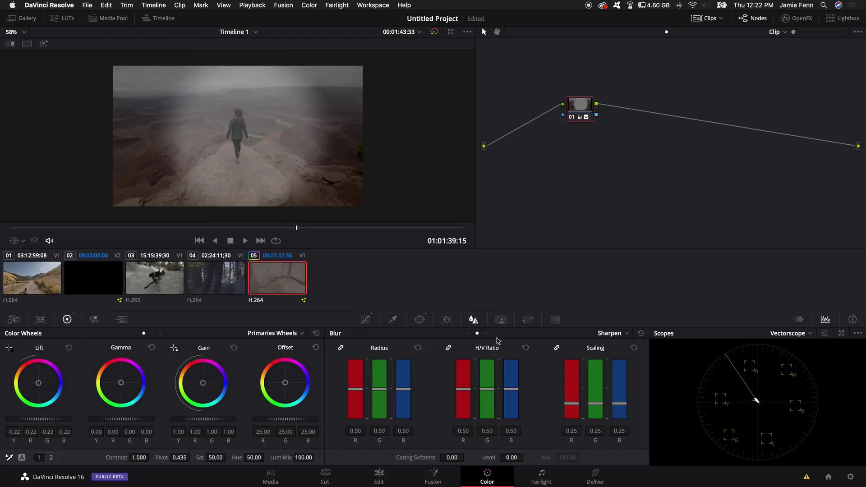
drag(405, 395, 403, 391)
click(502, 321)
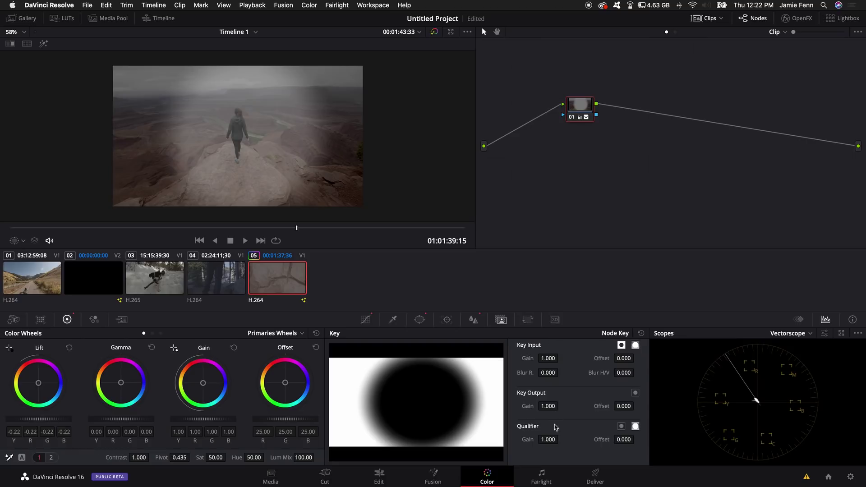
drag(552, 407, 604, 344)
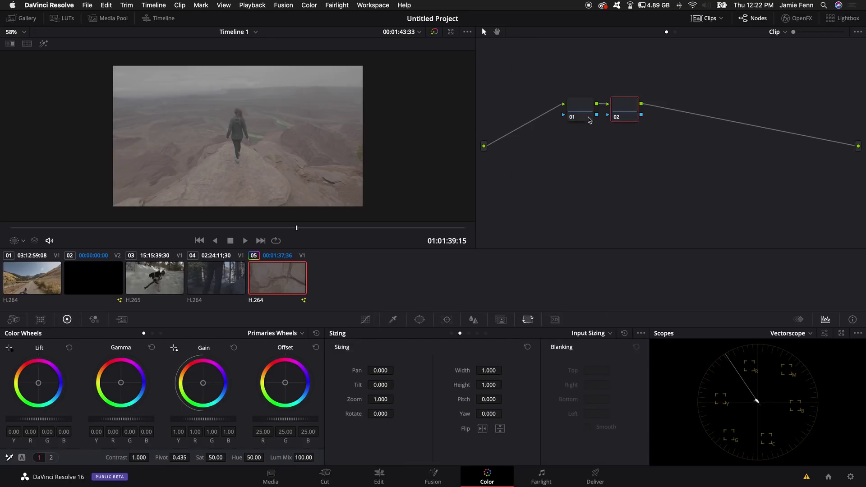
key(alt+s)
drag(567, 72, 722, 138)
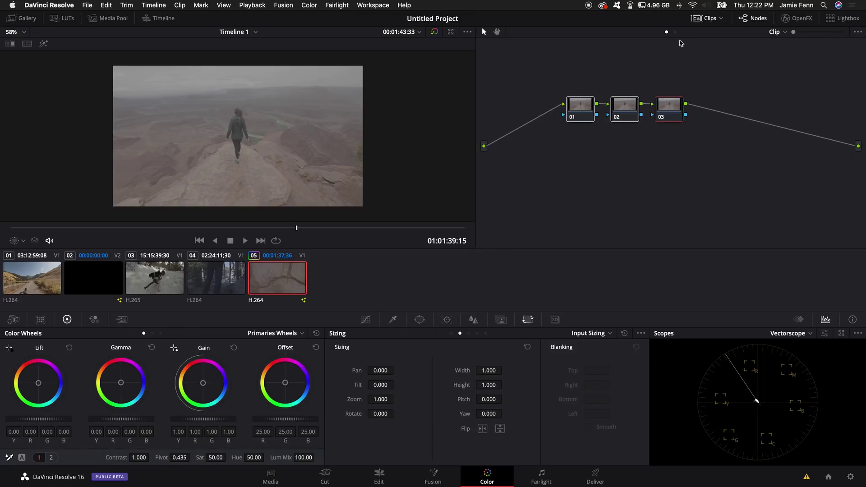
- In the Timeline node graph, add serial nodes and pull a luma curve point down to darken
click(675, 32)
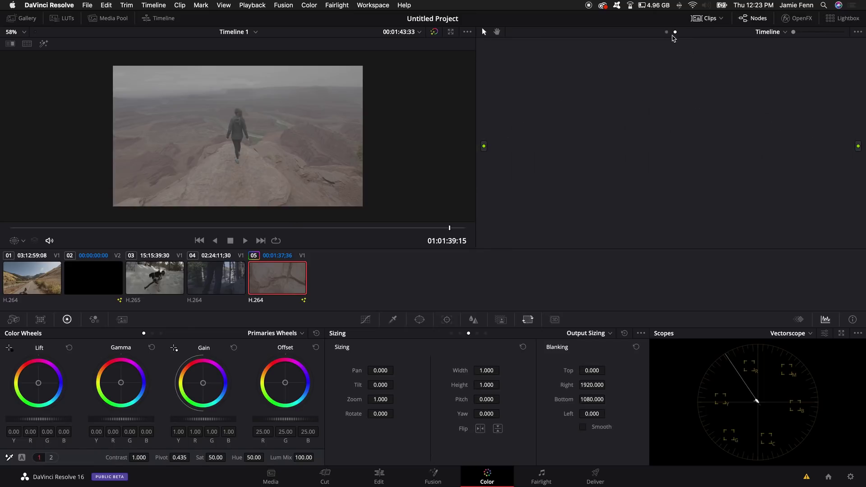
key(alt+s)
key(alt+s)
key(alt+s)
key(alt+s)
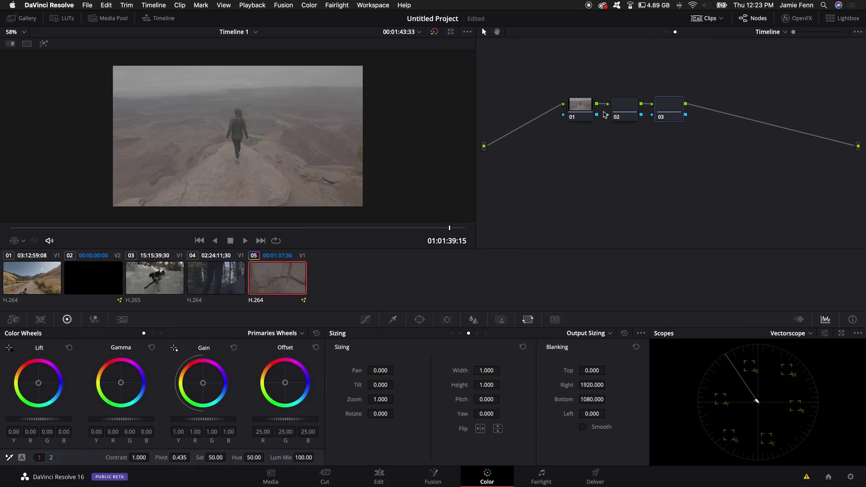
click(365, 320)
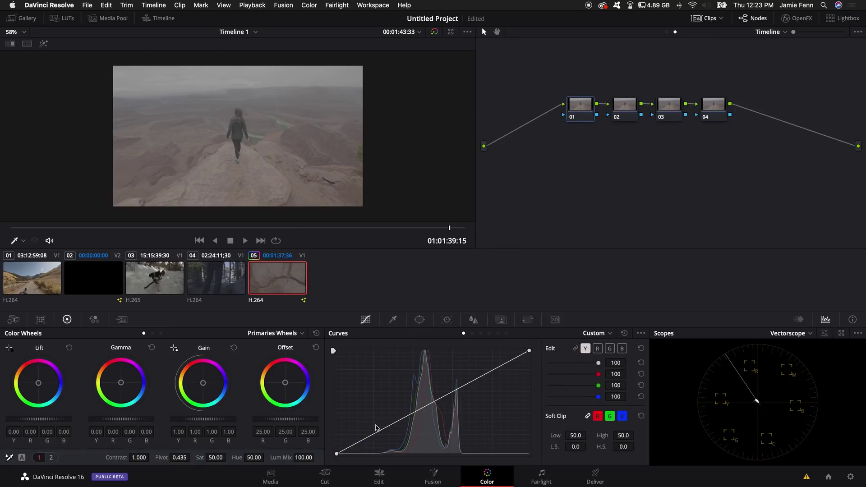
drag(376, 433, 404, 448)
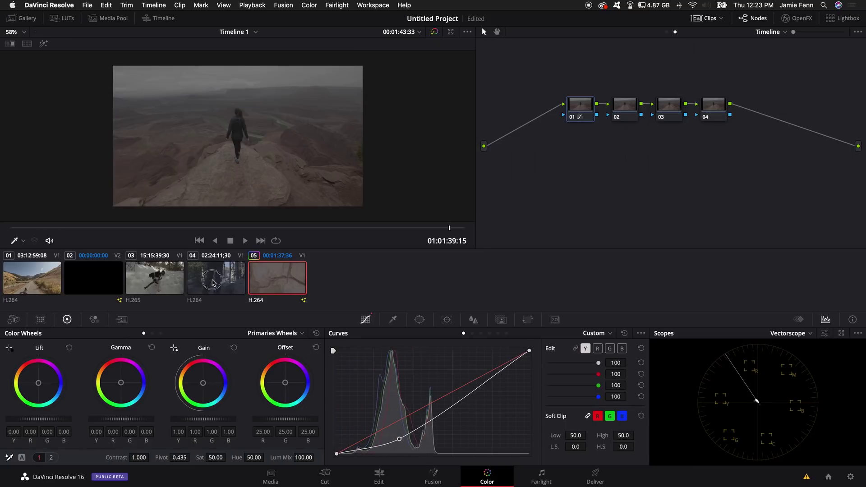
- Check the timeline grade across several clips, ending on clip 03
click(155, 277)
click(289, 285)
click(154, 278)
click(94, 278)
click(32, 278)
click(150, 288)
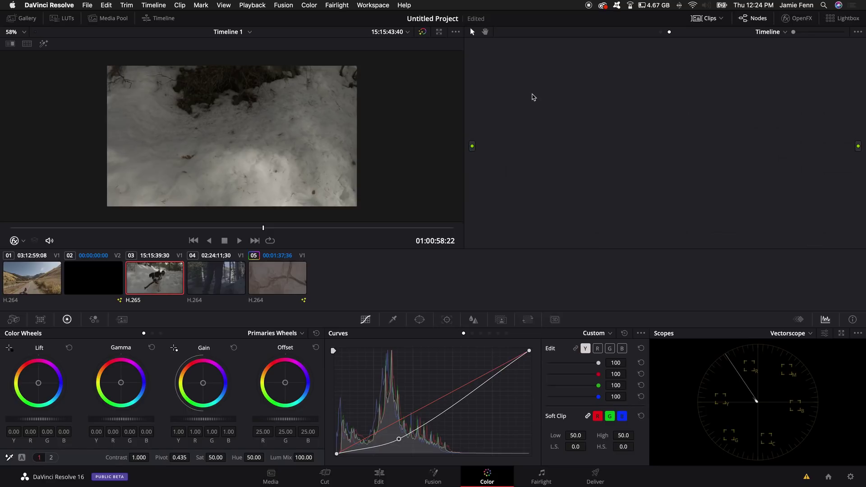
- Apply Lens Flare to clip 03's node 01, place the flare in the top-right trees, then go to Fairlight
click(661, 32)
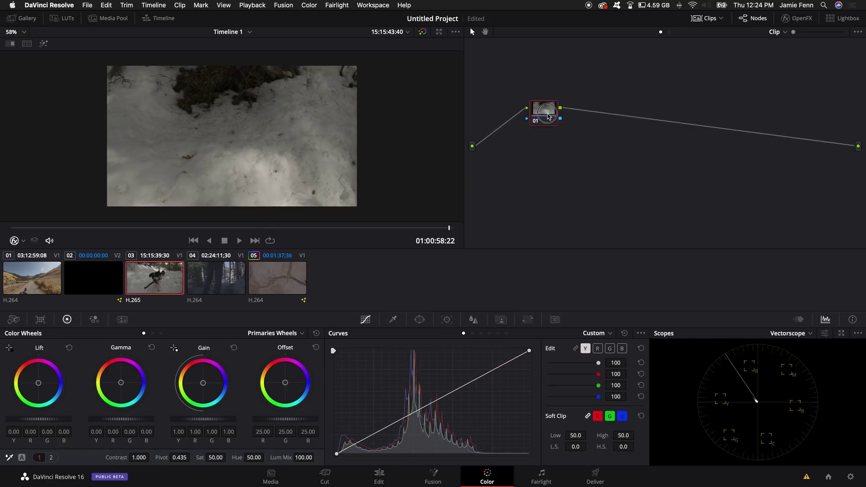
click(806, 22)
click(193, 241)
drag(727, 208, 512, 107)
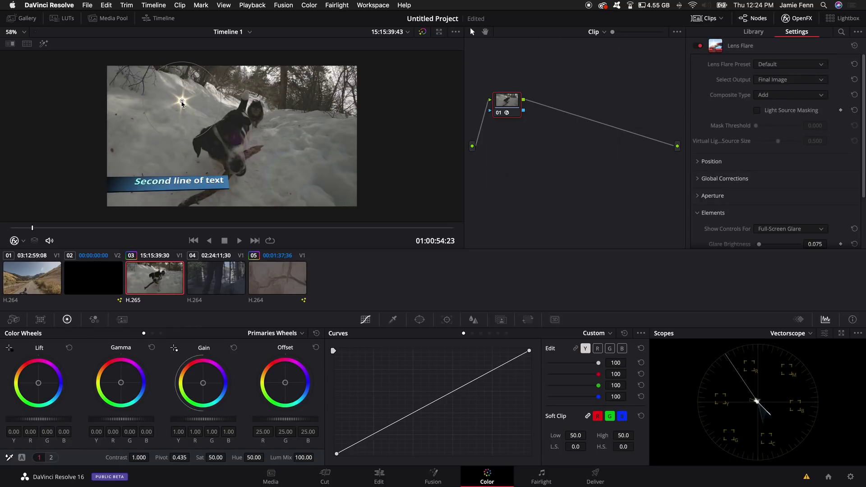
drag(182, 104, 350, 77)
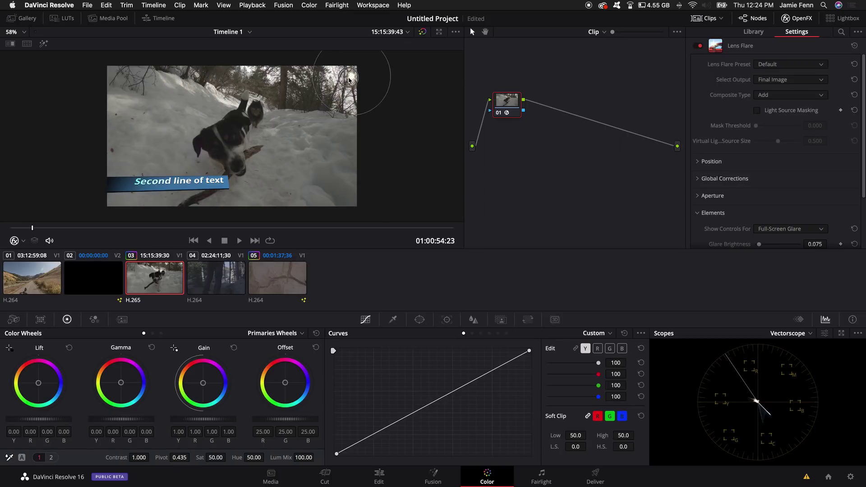
click(541, 477)
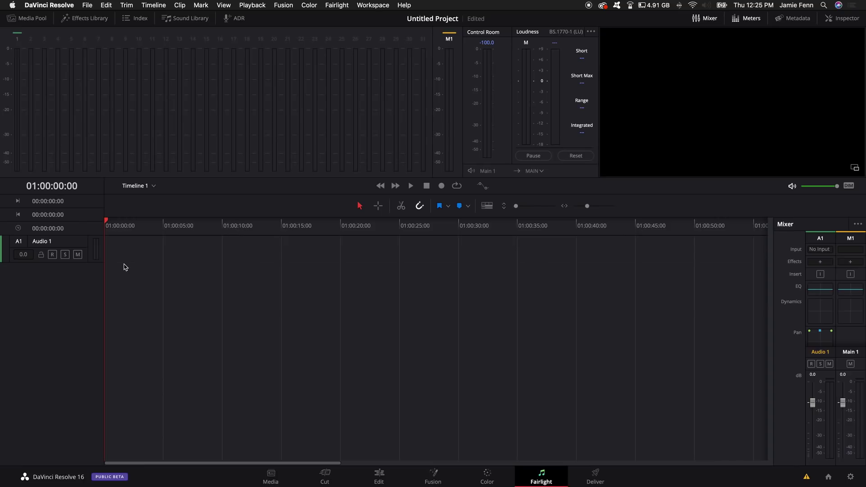
- Show the effects library, lower Audio 1 to -5.0 dB, and go to the Deliver page
click(85, 18)
drag(812, 402, 811, 419)
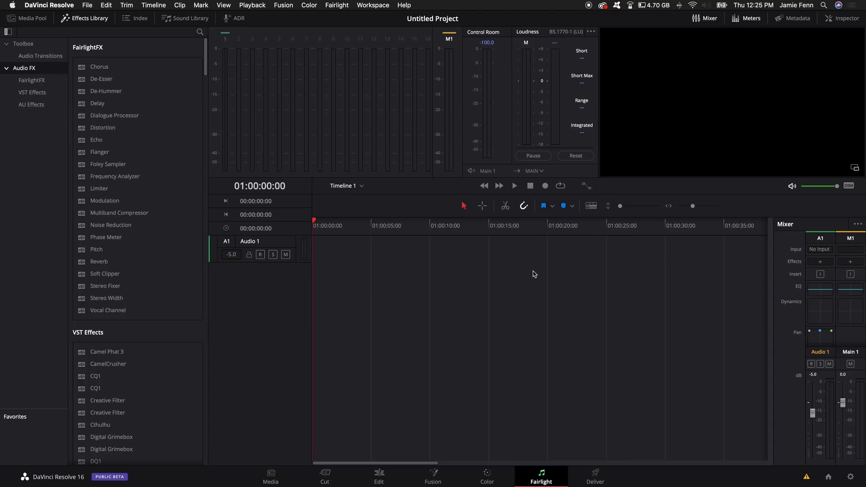
click(595, 477)
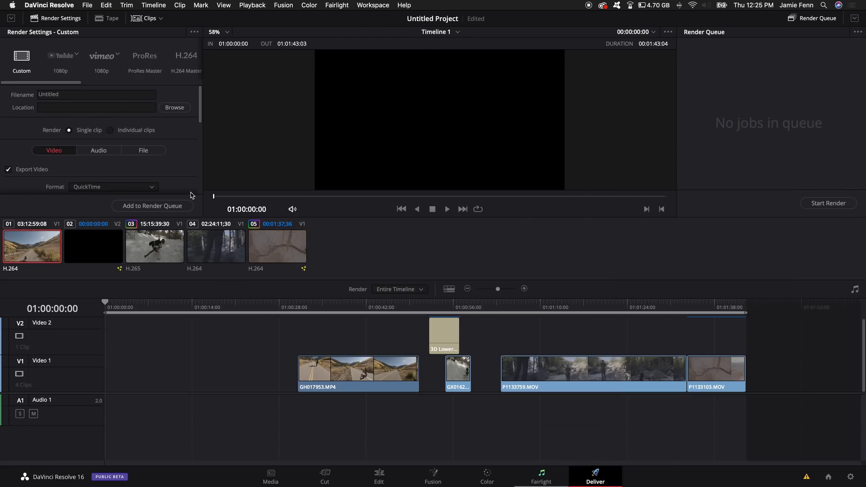
- Set the custom render's video codec to H.264
mouse_move(201, 100)
mouse_down()
mouse_move(201, 195)
mouse_move(201, 85)
mouse_up()
drag(201, 110, 203, 87)
scroll(81, 157, down, 3)
click(113, 127)
click(103, 208)
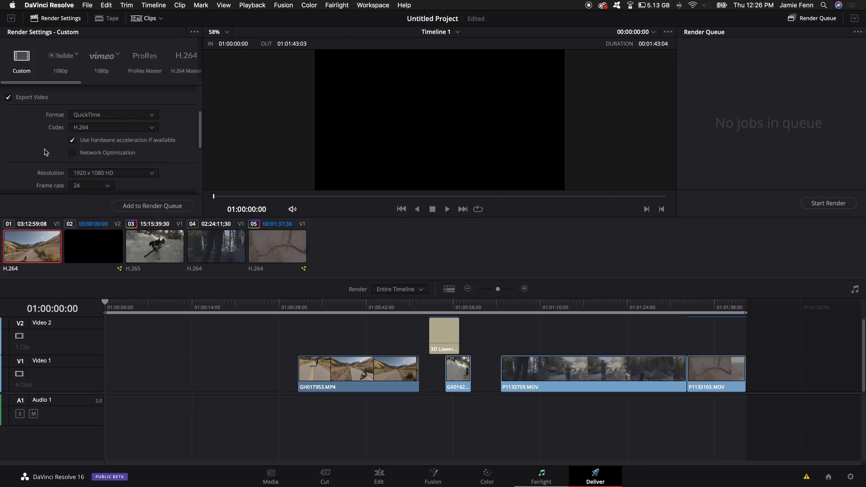
- Set the render resolution to 3840 x 2160 Ultra HD and bring up Project Settings
scroll(45, 152, down, 2)
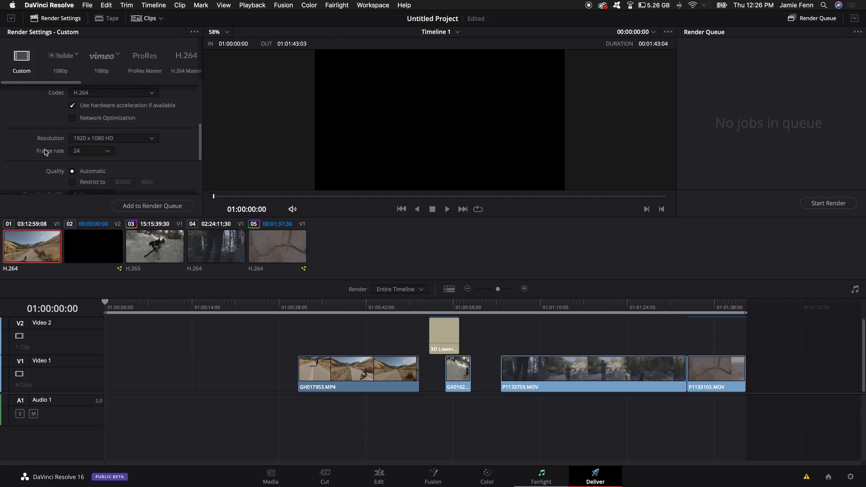
click(84, 140)
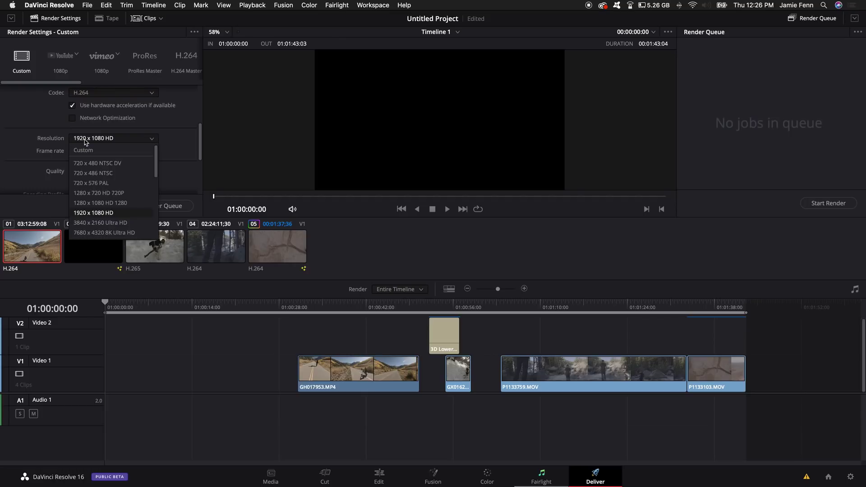
click(128, 224)
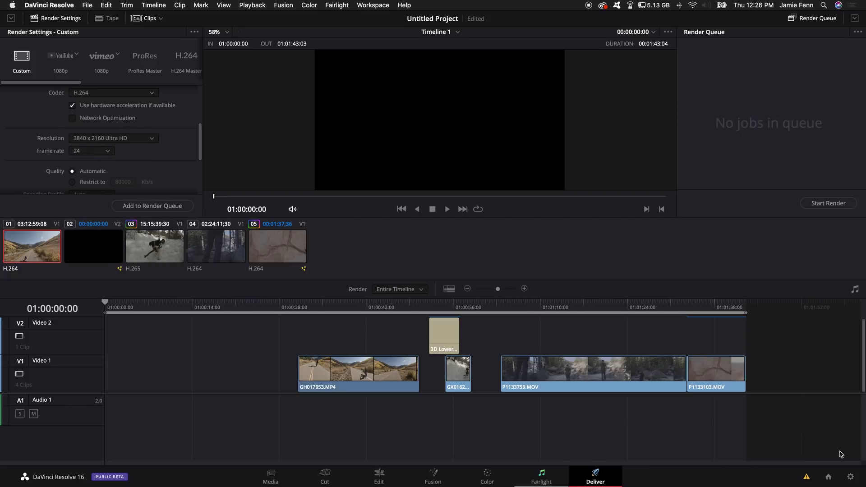
click(851, 477)
- Check the Master Settings timeline resolution, keep 1920 x 1080 HD, and cancel Project Settings
click(262, 109)
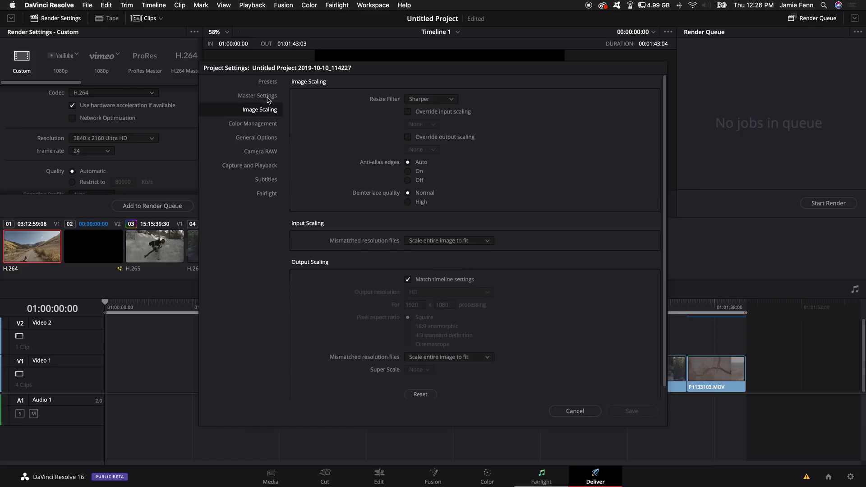
click(258, 95)
scroll(396, 192, up, 5)
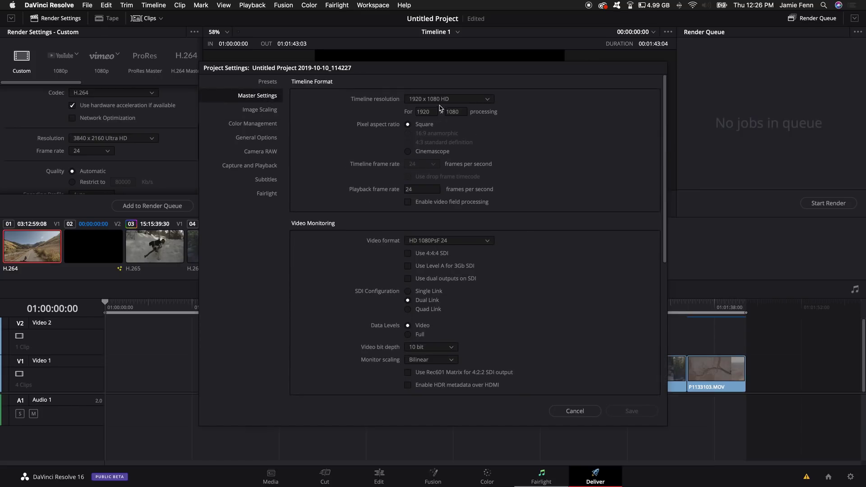
click(439, 101)
scroll(471, 182, down, 3)
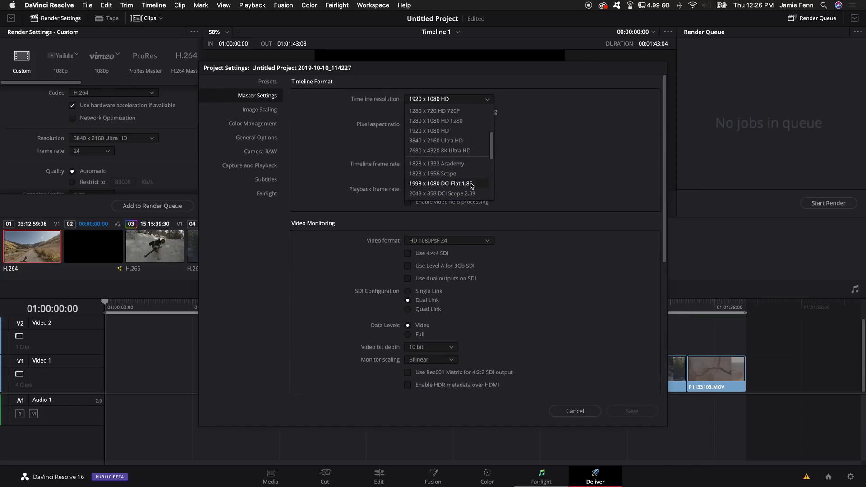
click(576, 410)
click(576, 410)
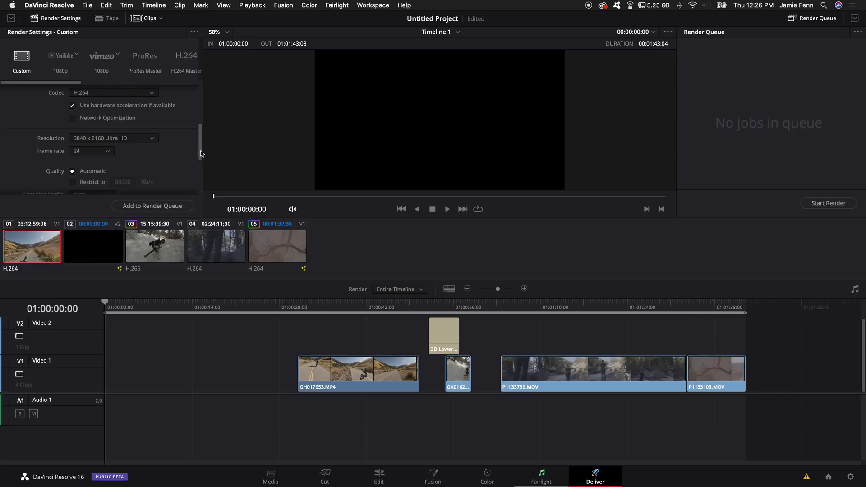
- Set the H.264 render quality to Restrict to 80000 Kb/s
scroll(181, 167, down, 2)
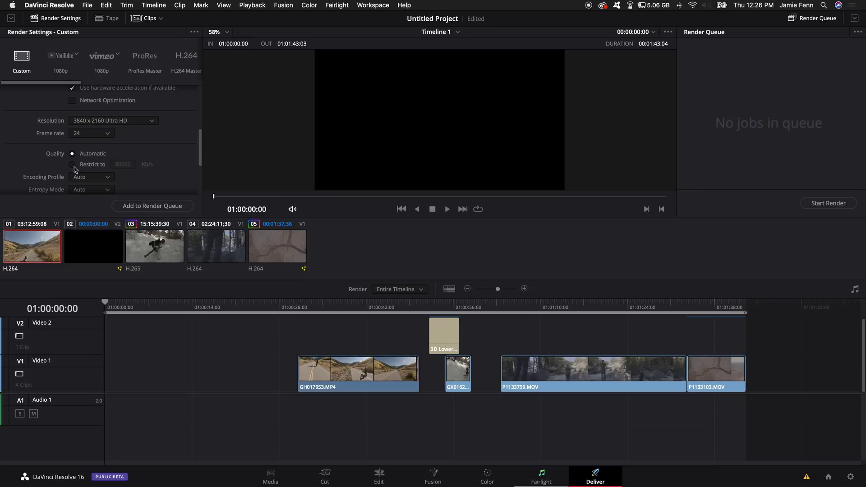
scroll(53, 167, down, 5)
scroll(52, 167, up, 2)
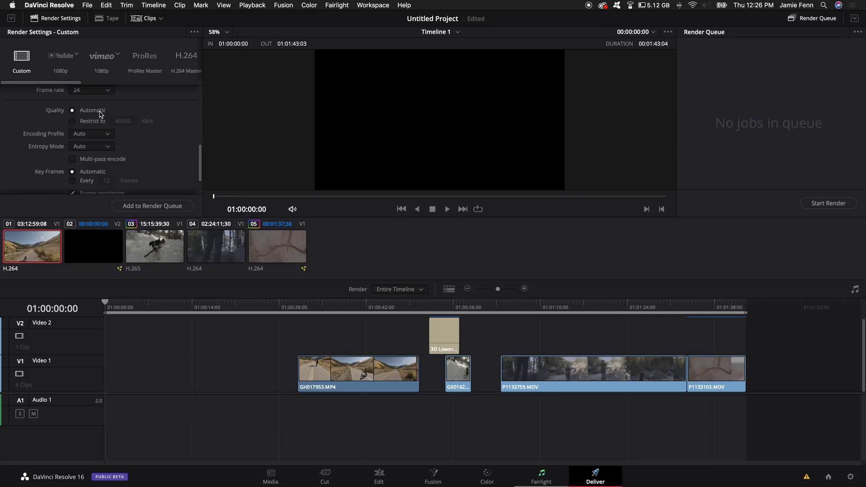
click(81, 124)
click(73, 110)
click(72, 121)
- Expand the Advanced Settings and Subtitle Settings sections of the render settings
scroll(154, 176, down, 3)
click(23, 175)
scroll(128, 183, down, 5)
scroll(127, 185, down, 10)
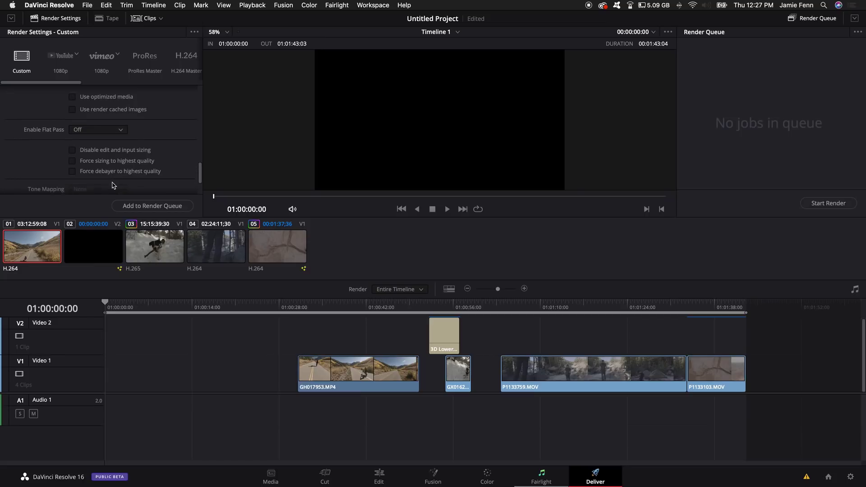
click(16, 187)
scroll(103, 176, down, 4)
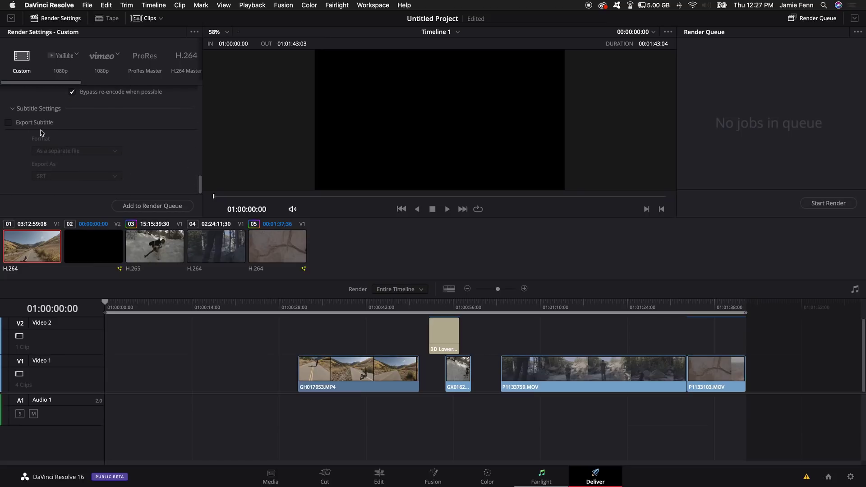
scroll(112, 126, up, 15)
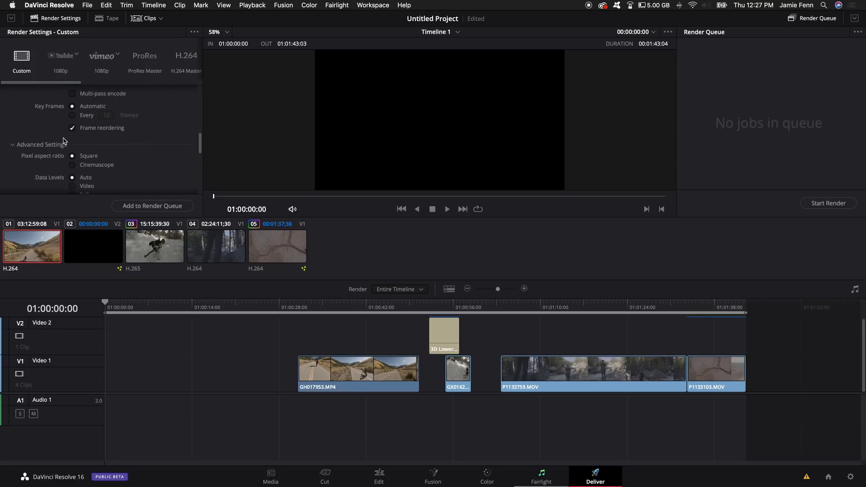
click(182, 207)
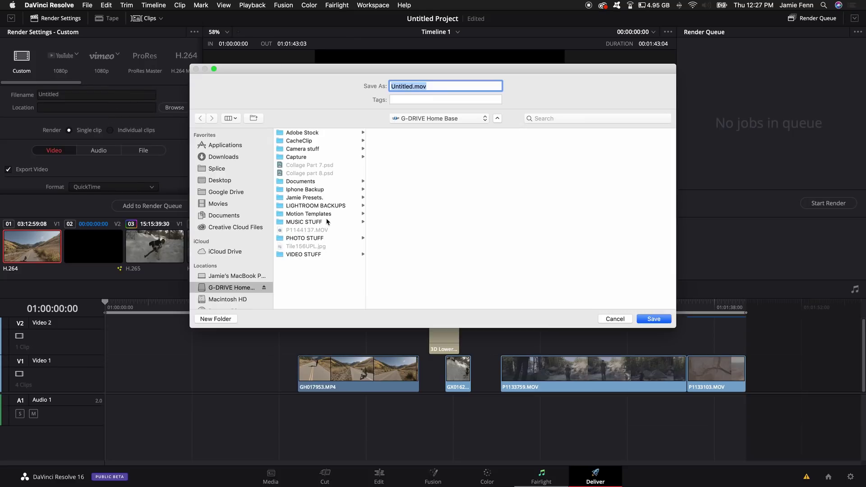
click(615, 319)
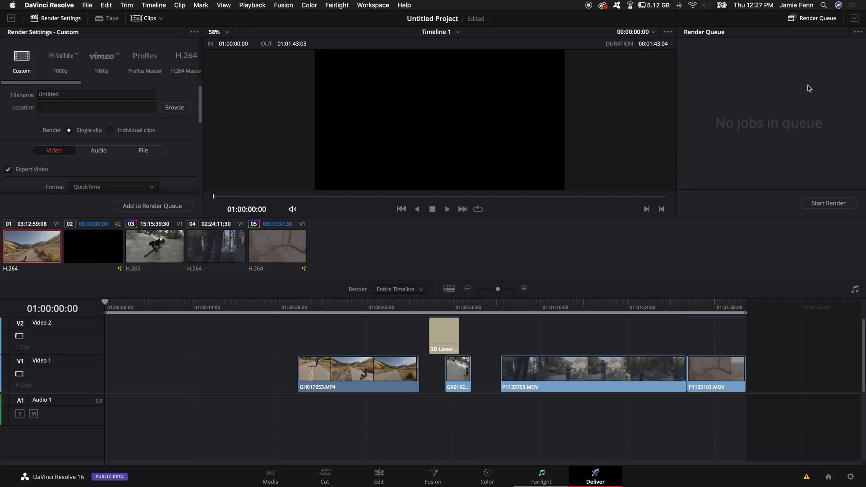
click(393, 292)
click(393, 311)
drag(350, 309, 570, 325)
key(i)
key(o)
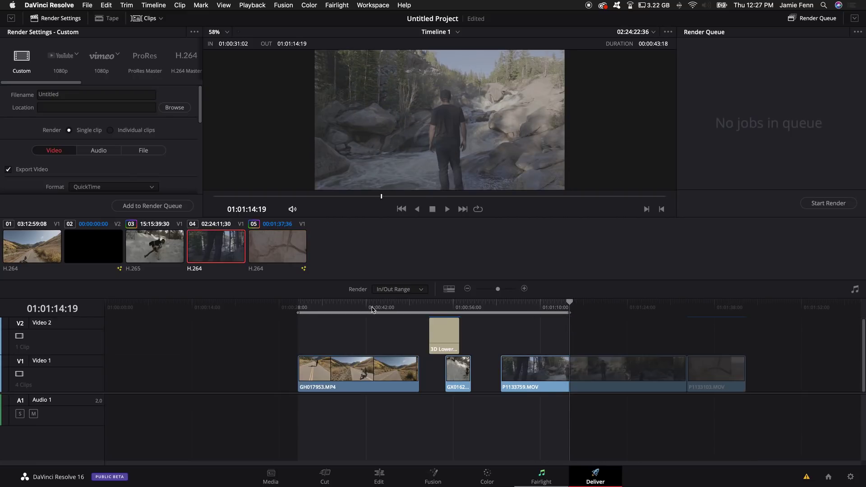
drag(497, 289, 489, 289)
click(399, 289)
click(403, 299)
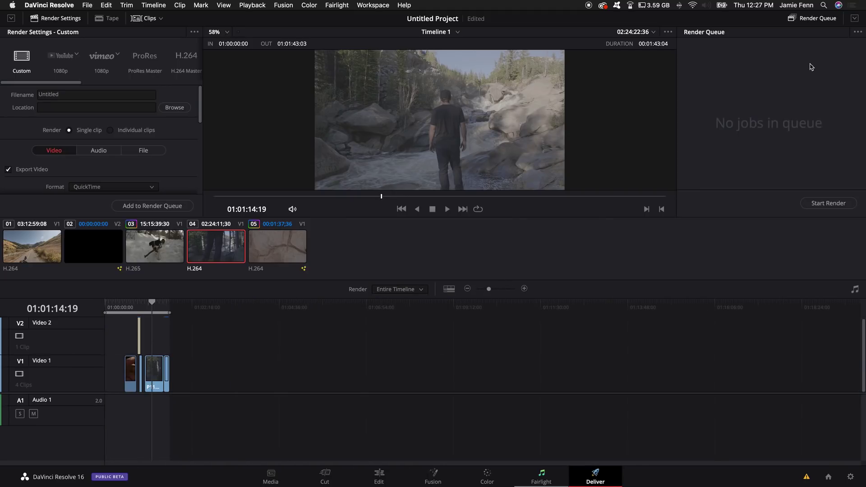